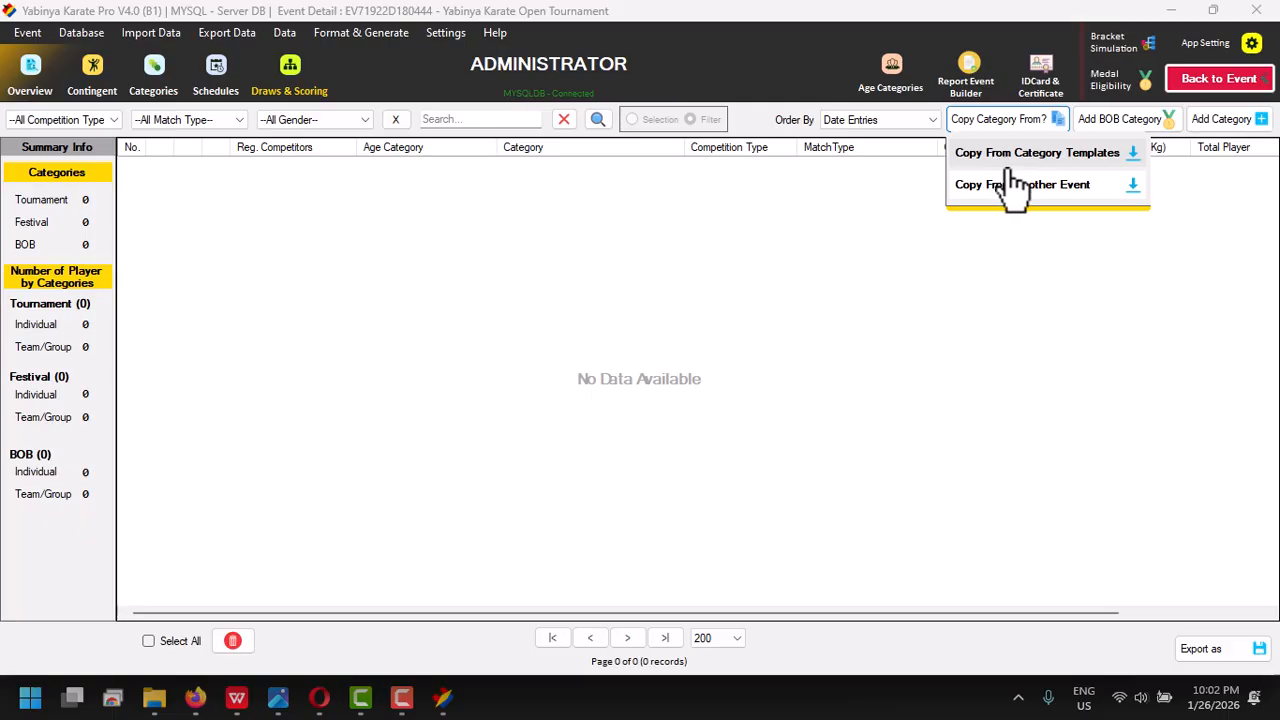
click(1014, 186)
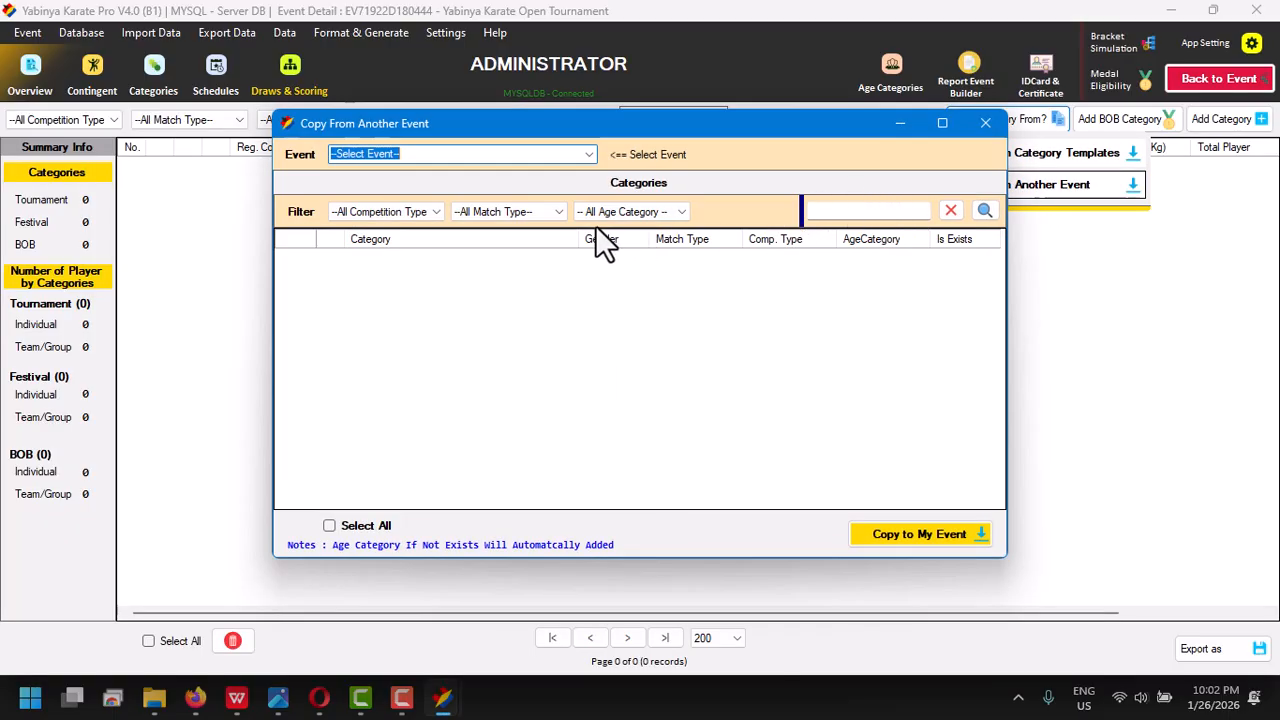
click(583, 157)
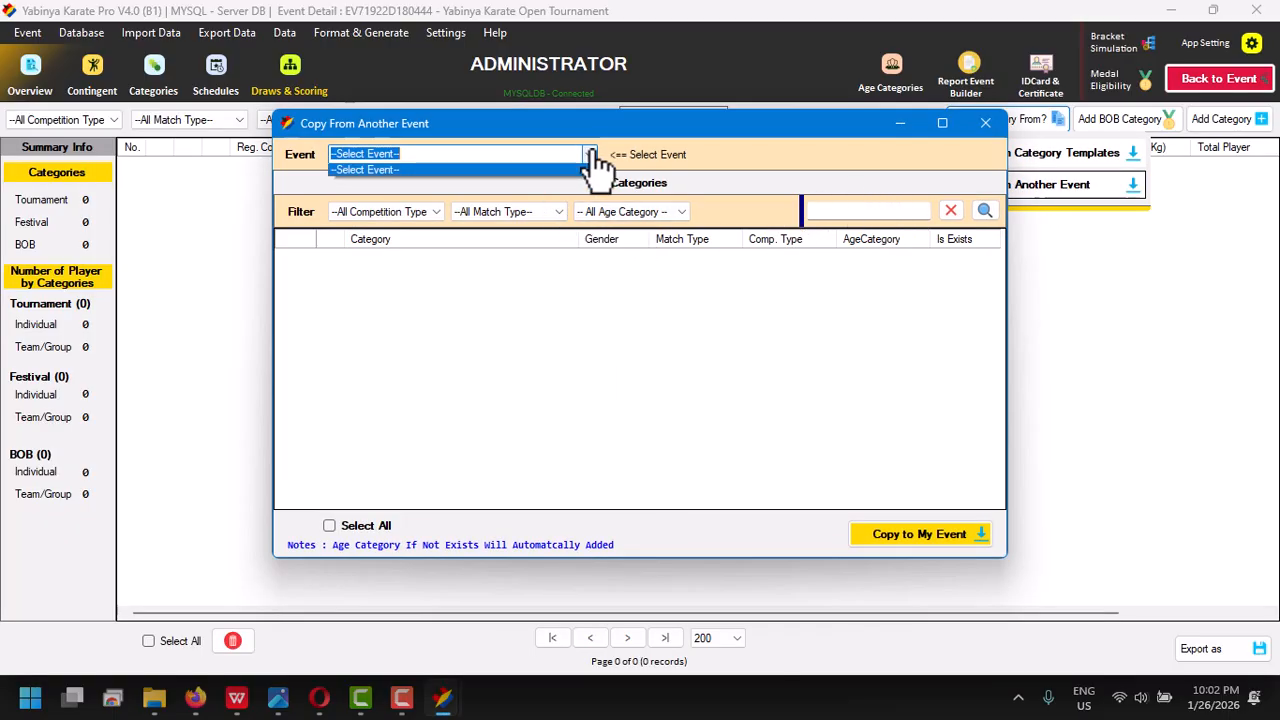
click(990, 122)
click(986, 121)
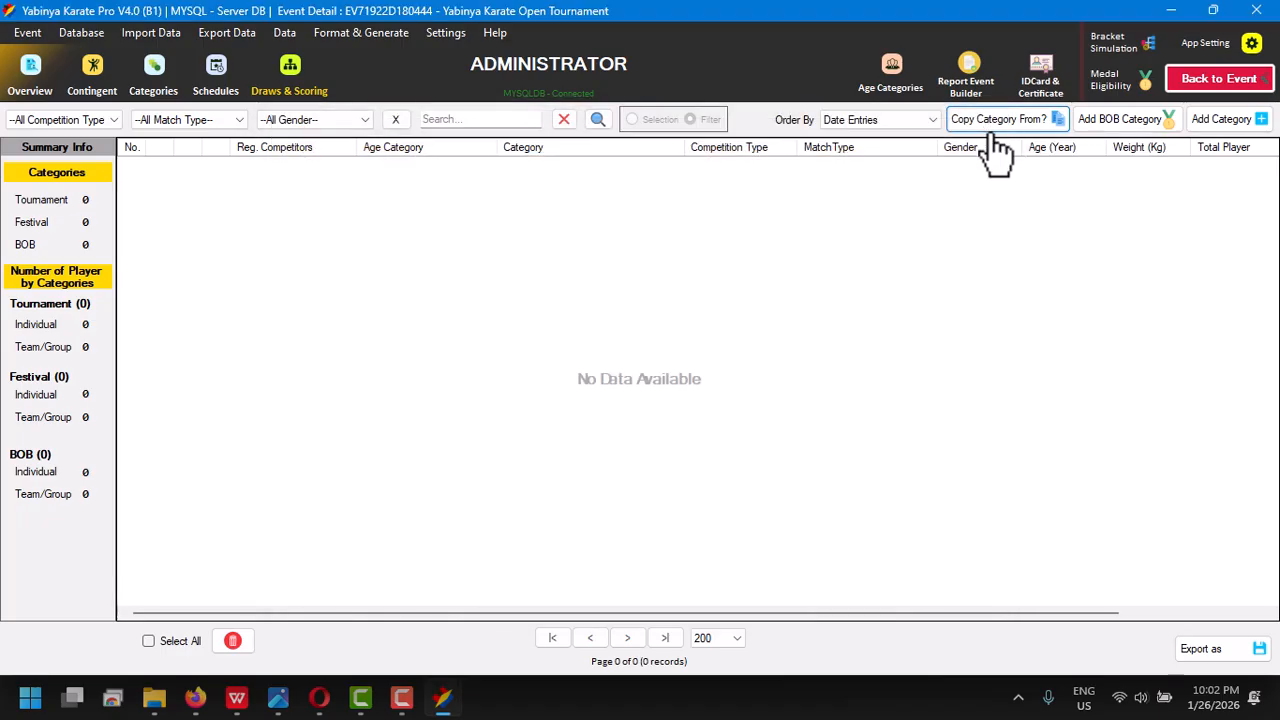
- Browse the Indonesian, Spanish and Portuguese category templates and select the Default English (English) template
click(999, 128)
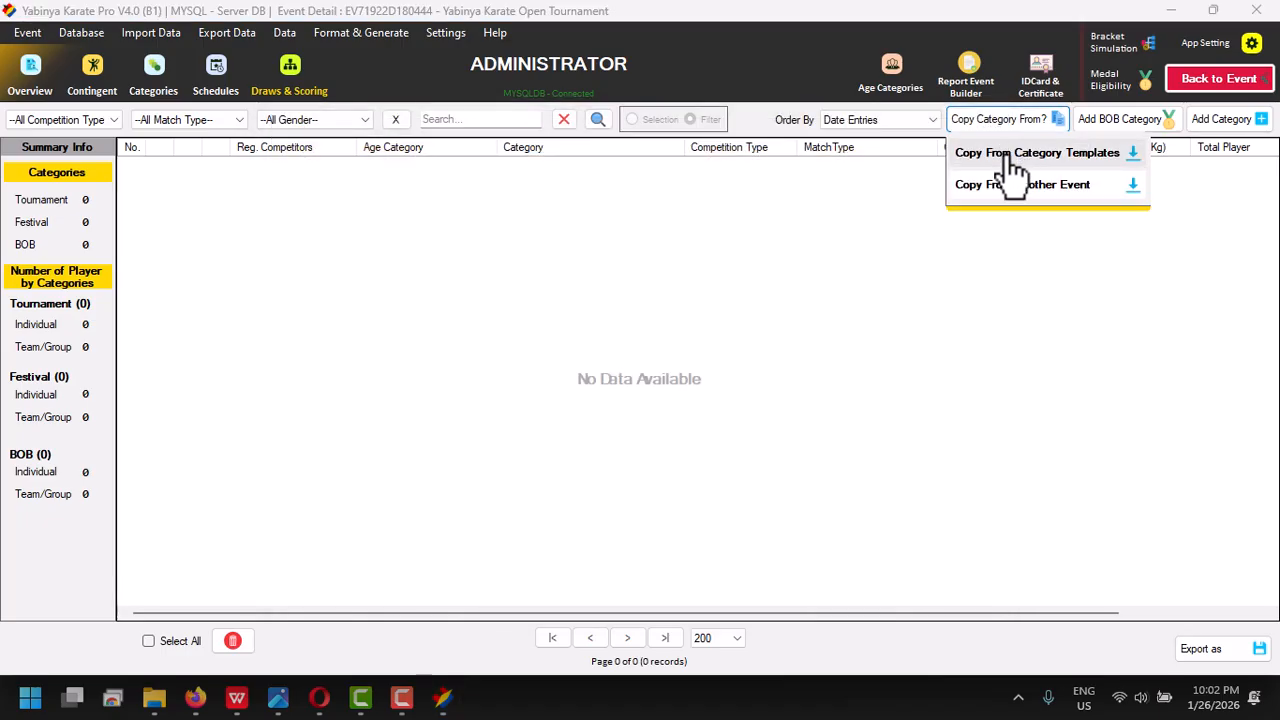
click(1012, 153)
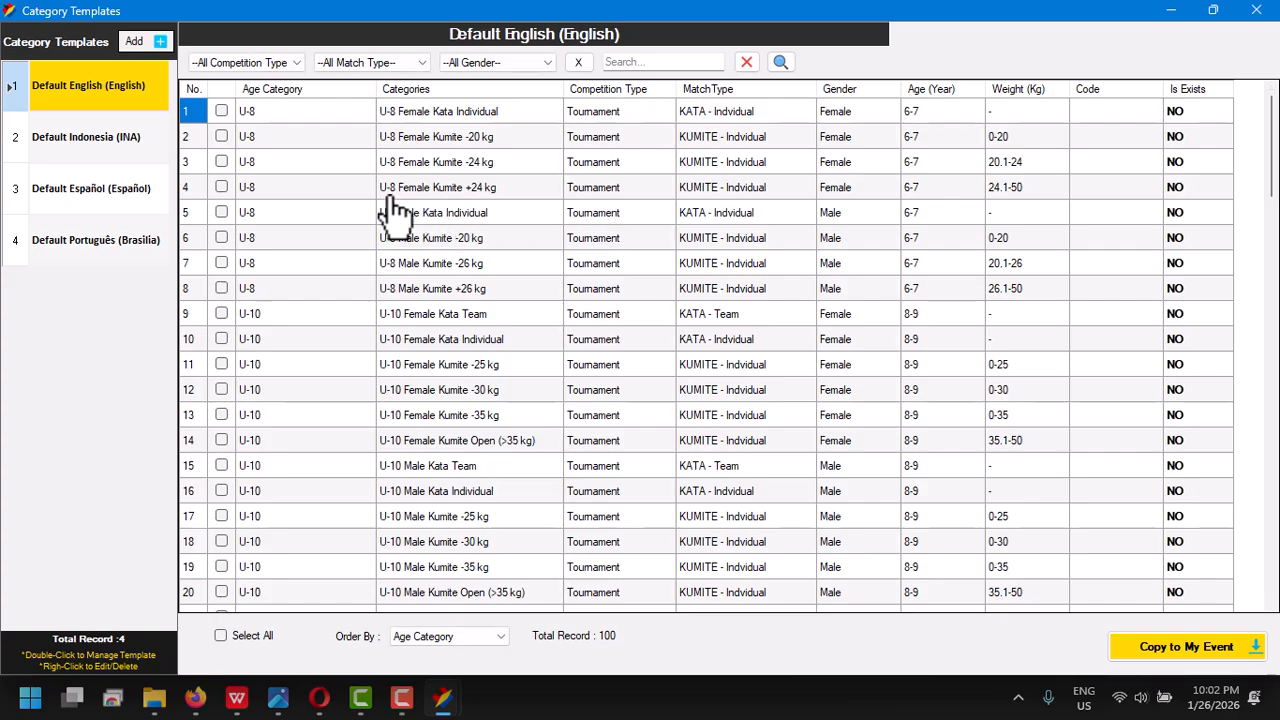
click(70, 142)
click(72, 195)
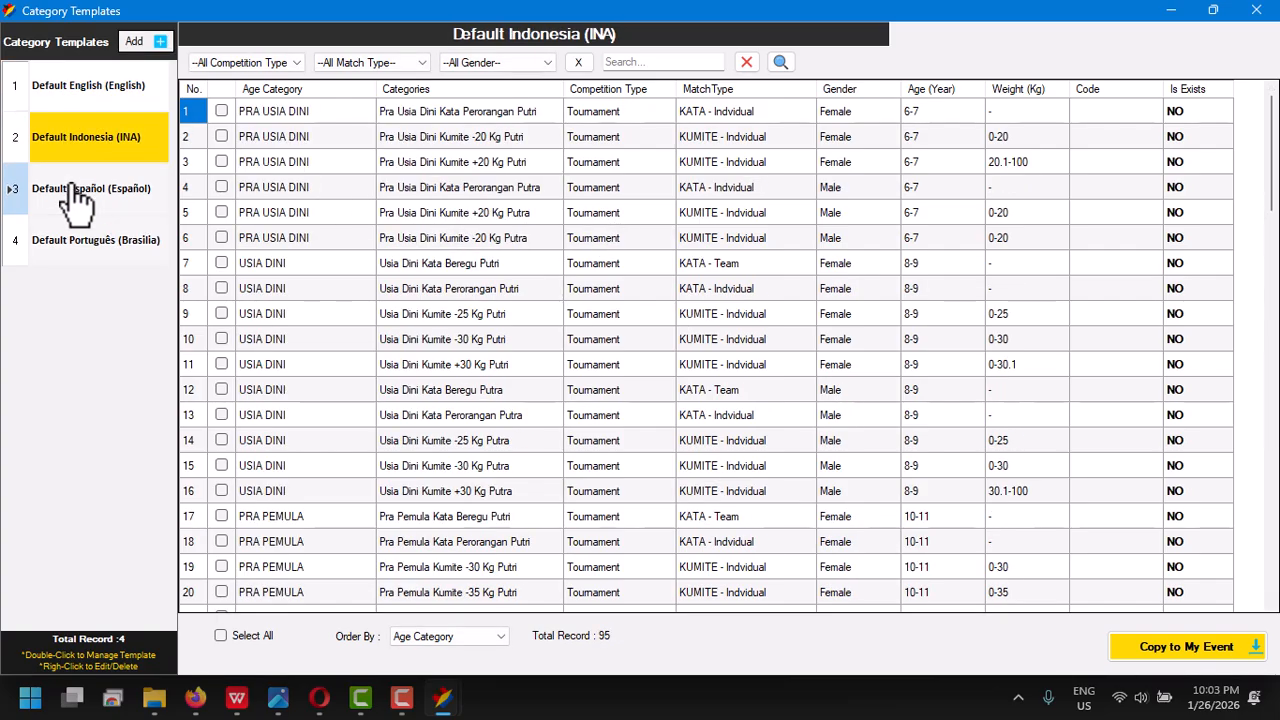
click(82, 244)
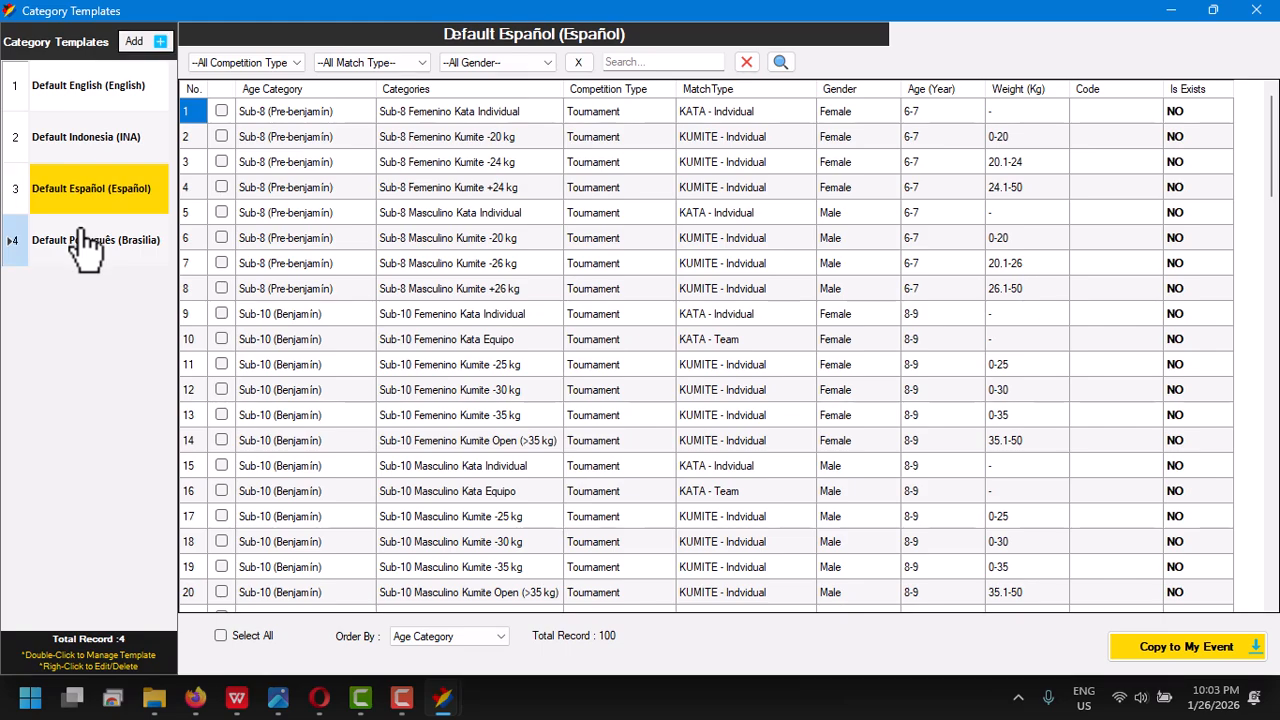
click(80, 100)
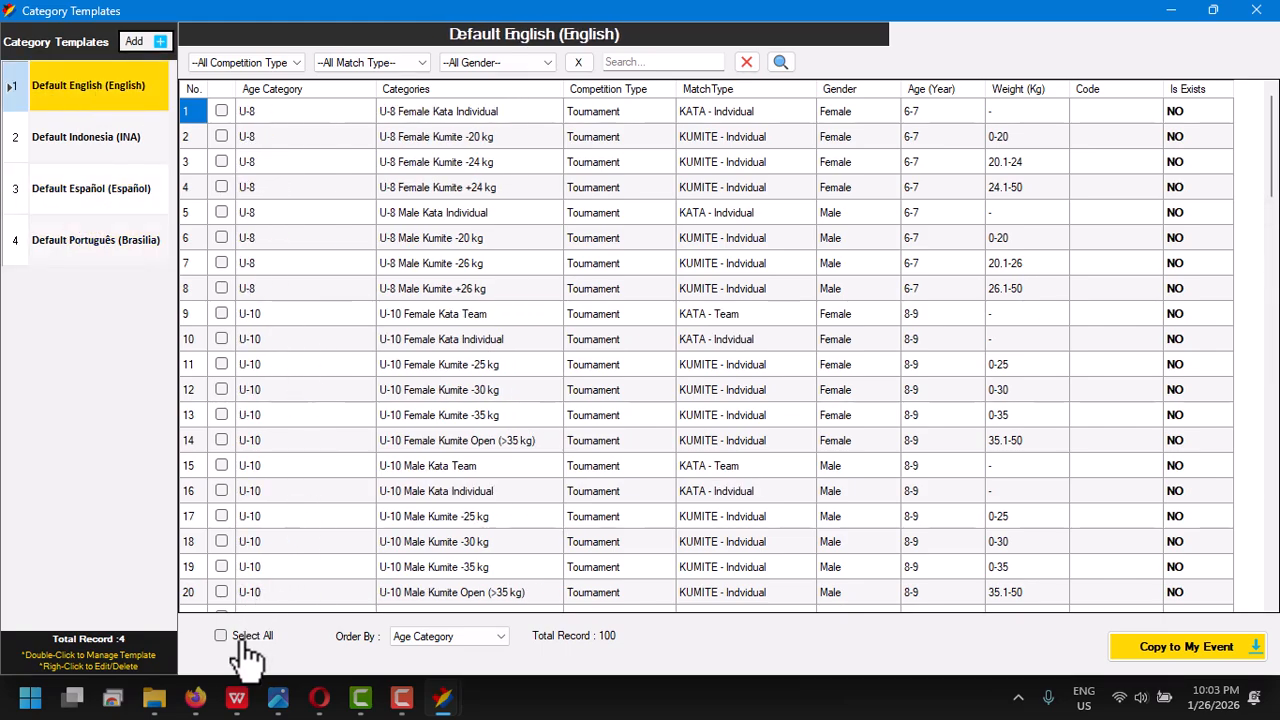
- Copy all categories of the Default English template into the event and close the category templates
click(1182, 652)
click(686, 412)
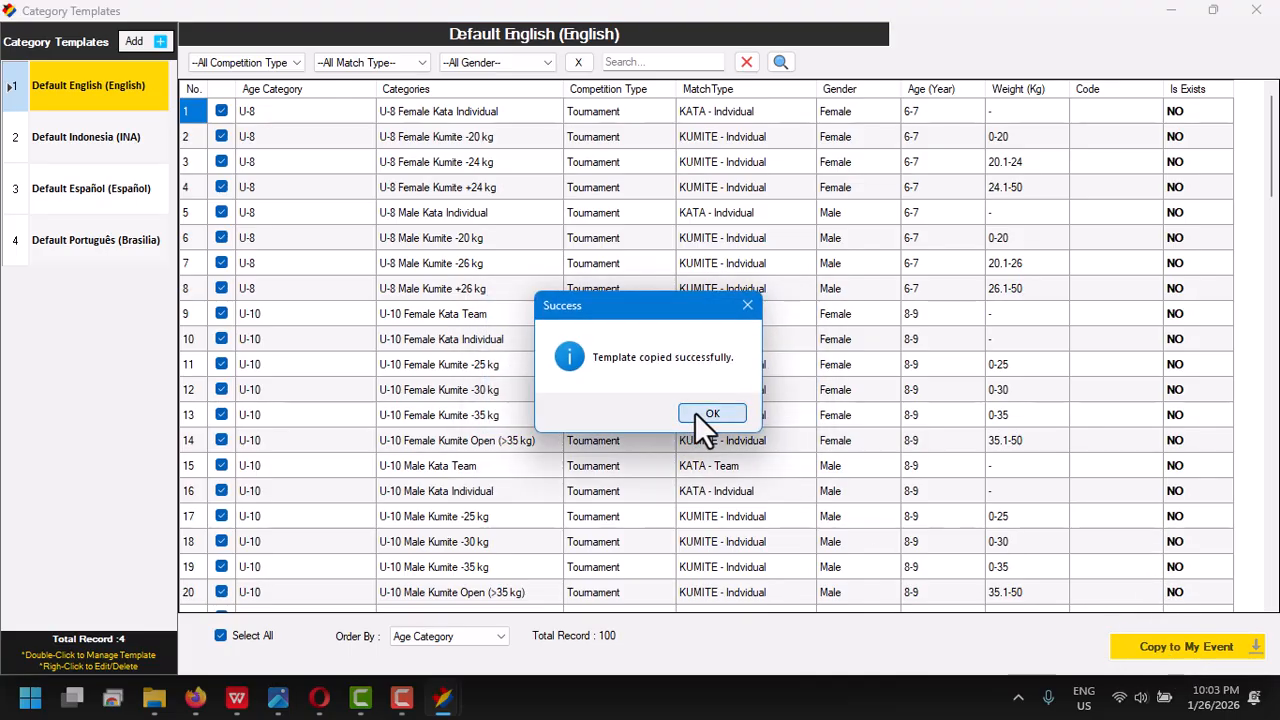
click(697, 412)
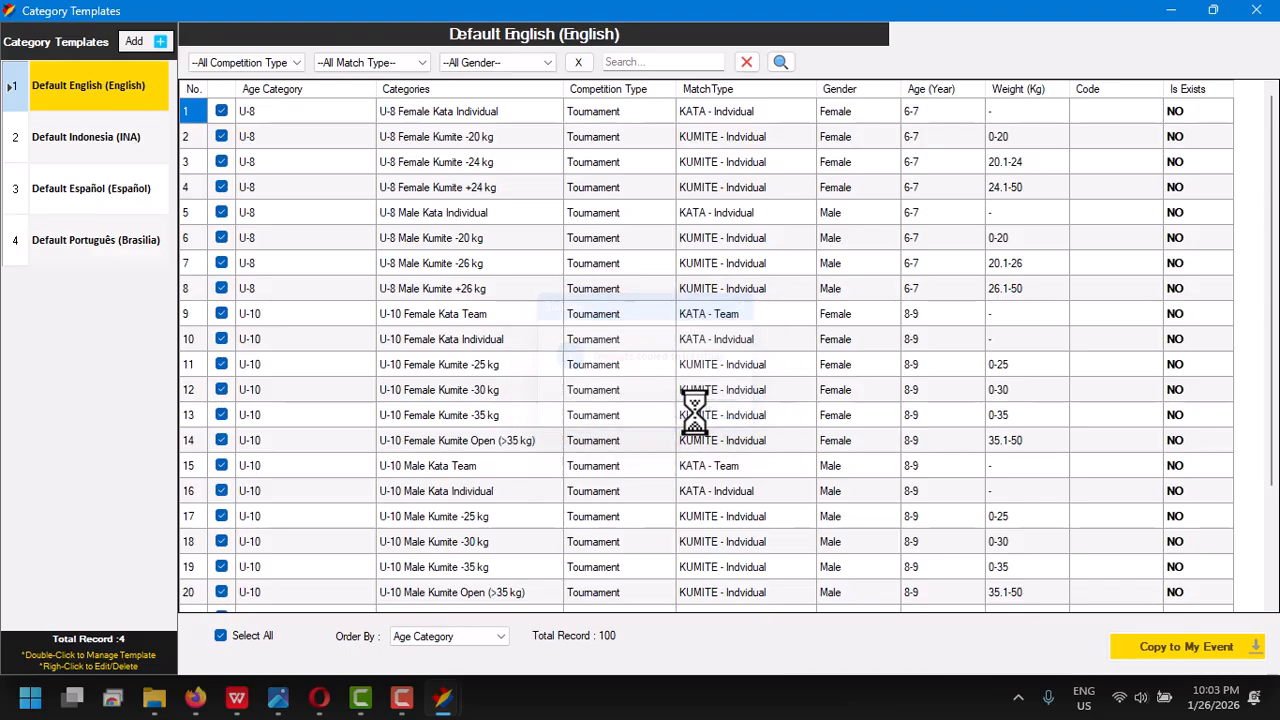
click(1246, 15)
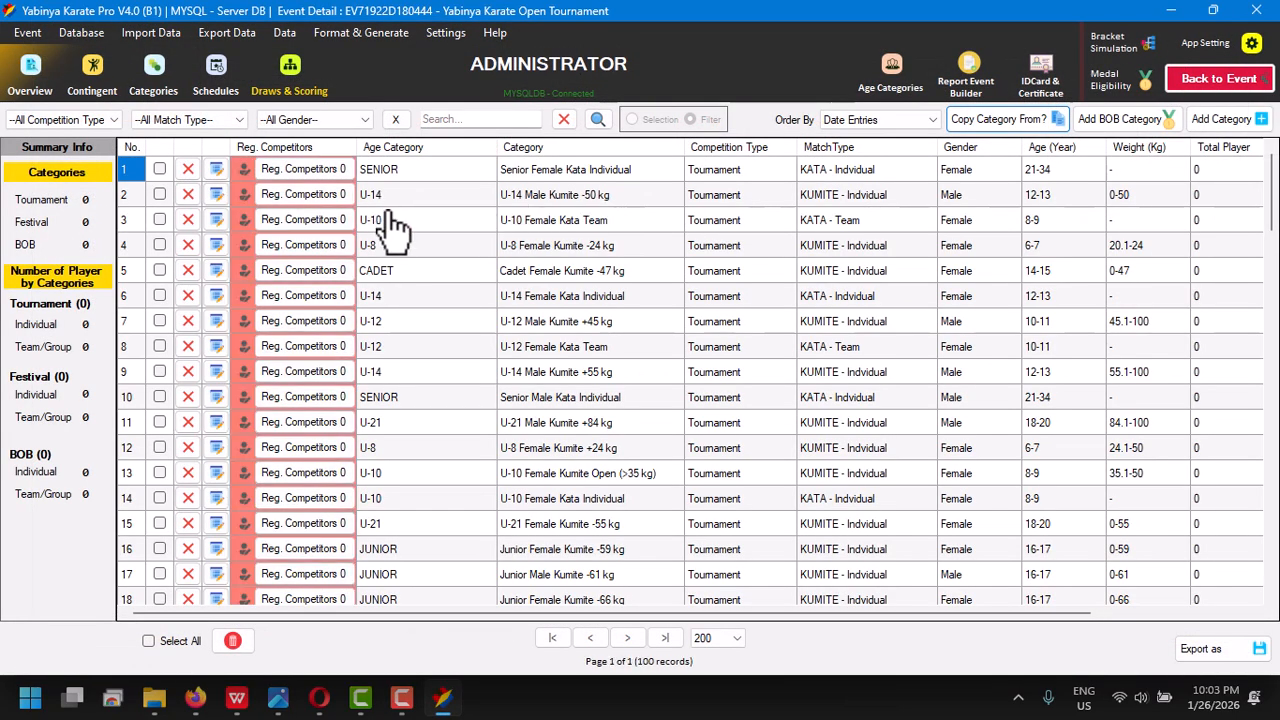
- Sort the event's categories by age category and review the age category entries with their age ranges and match durations
click(395, 220)
click(393, 147)
click(893, 78)
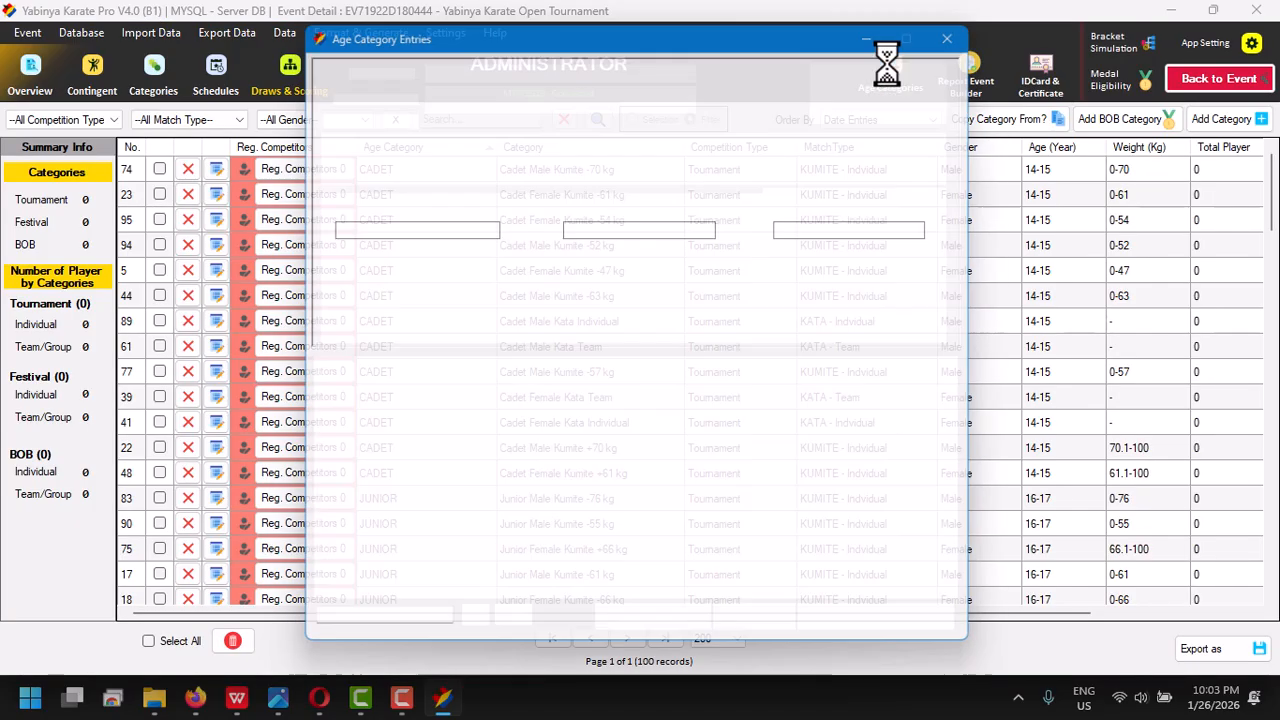
click(499, 460)
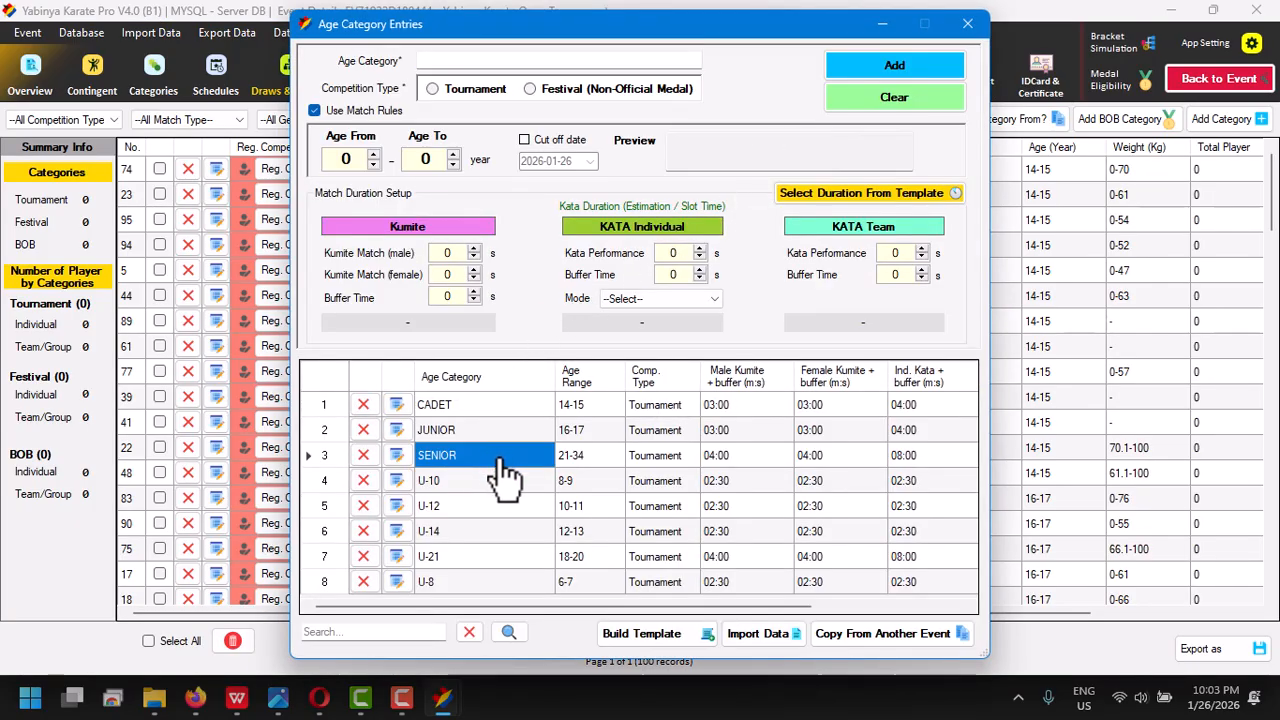
click(968, 23)
click(552, 222)
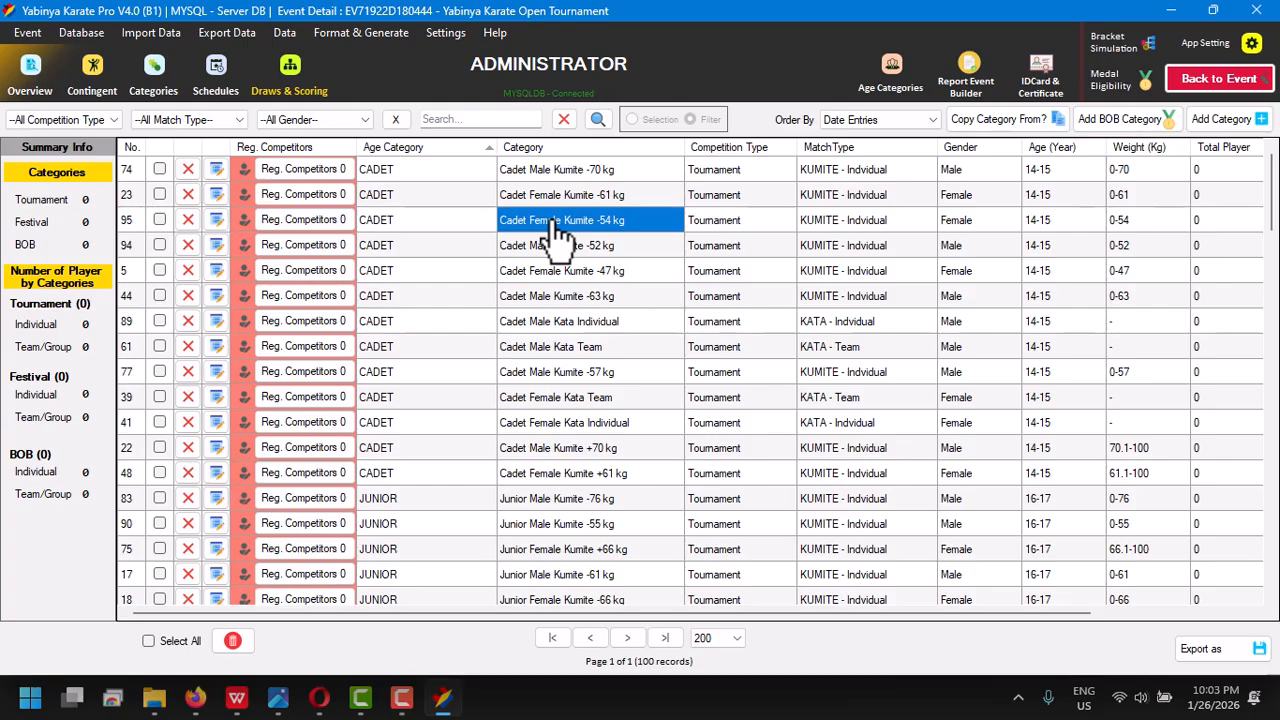
- Build the Competitors With New Contingent import template and save it as an Excel file in the Yabinya 2026 folder
click(158, 34)
mouse_move(163, 48)
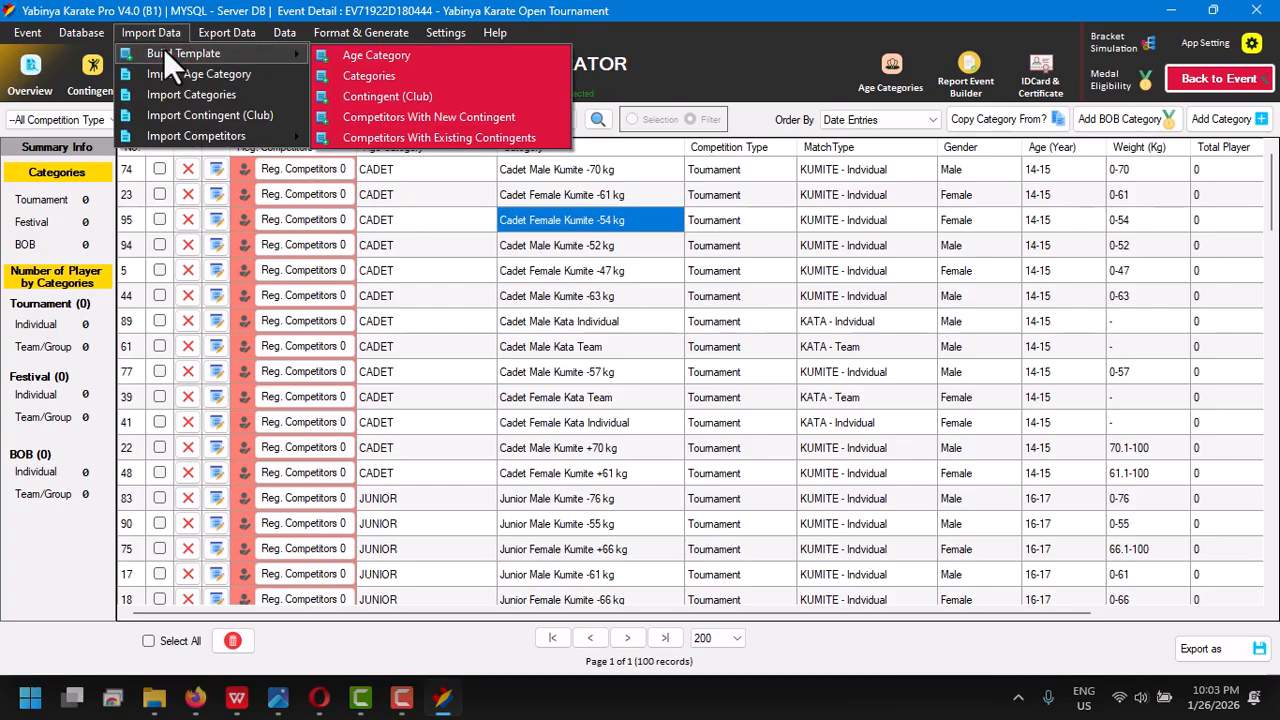
click(405, 120)
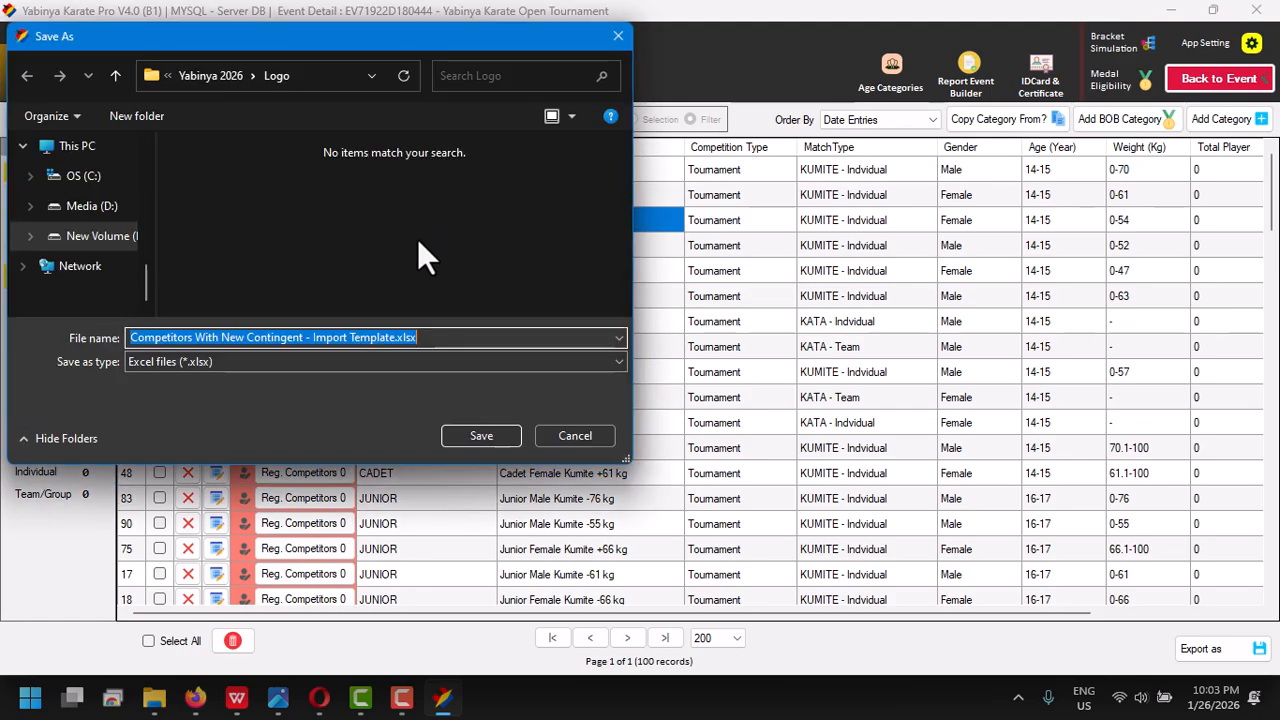
click(231, 72)
scroll(367, 260, down, 1)
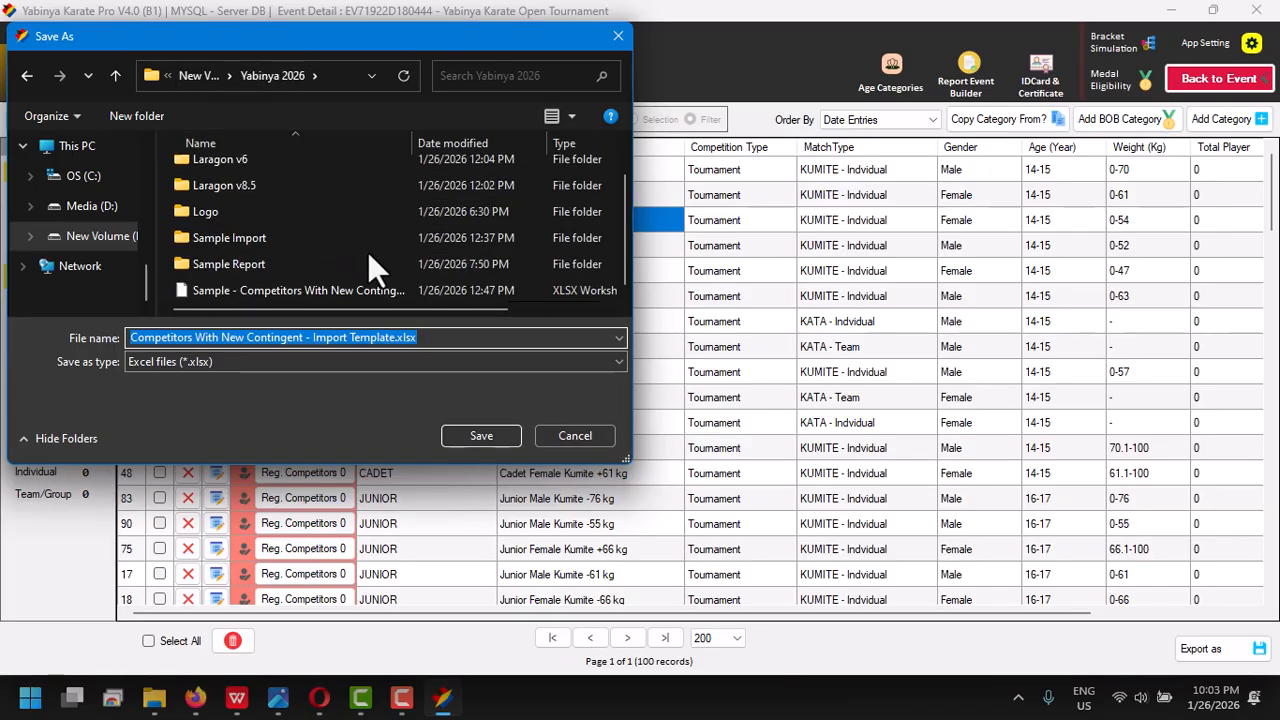
click(468, 435)
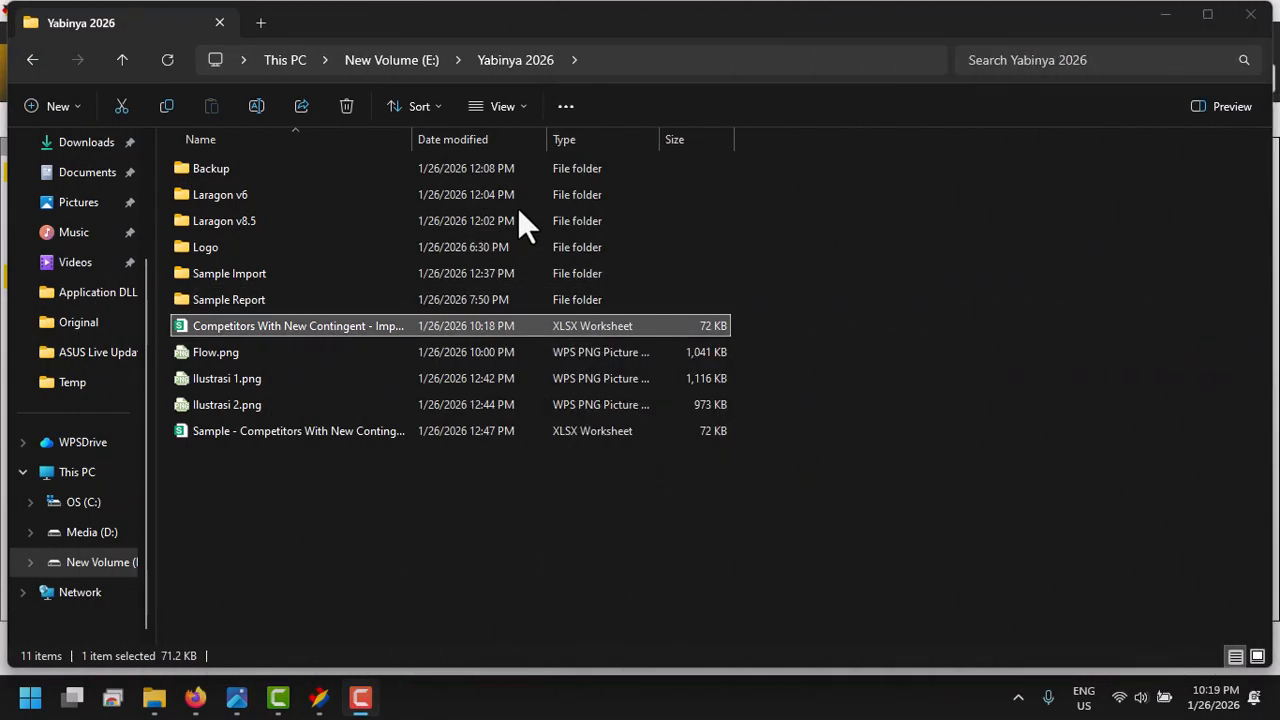
- Open the saved competitors template in the spreadsheet editor and set the contingent to DOJO YABINYA and its country to Indonesia
double_click(512, 326)
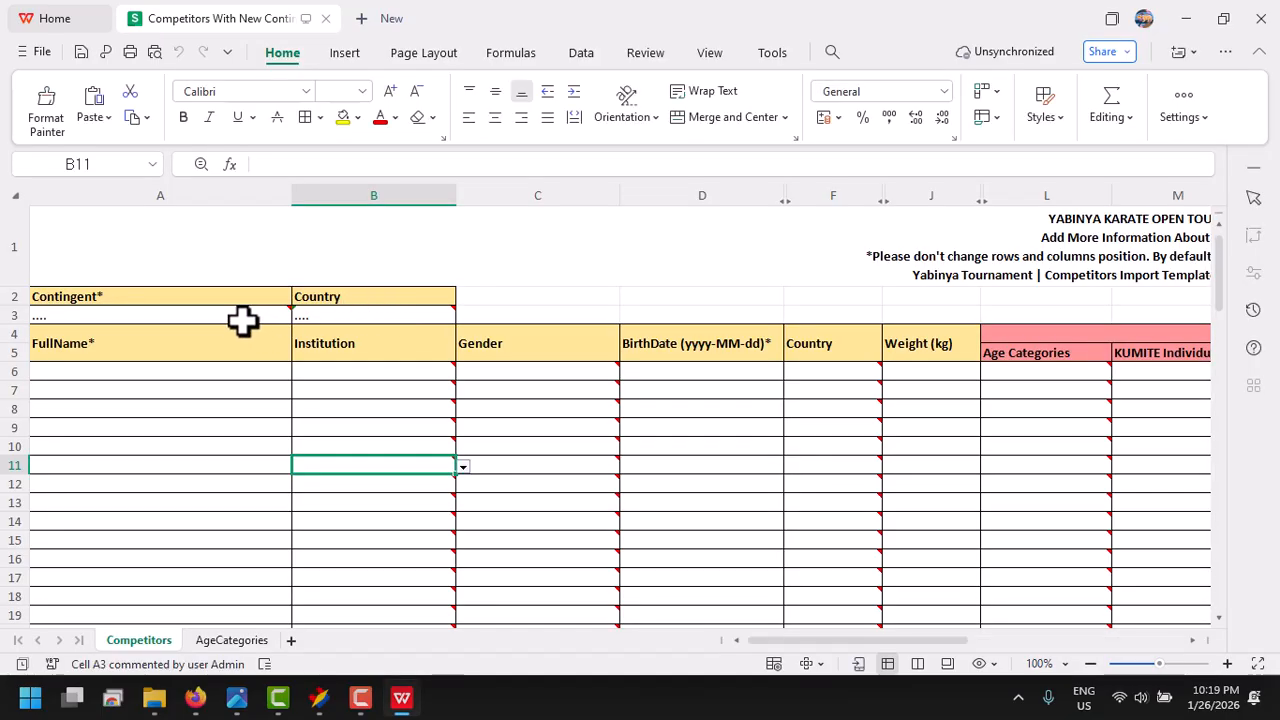
click(241, 319)
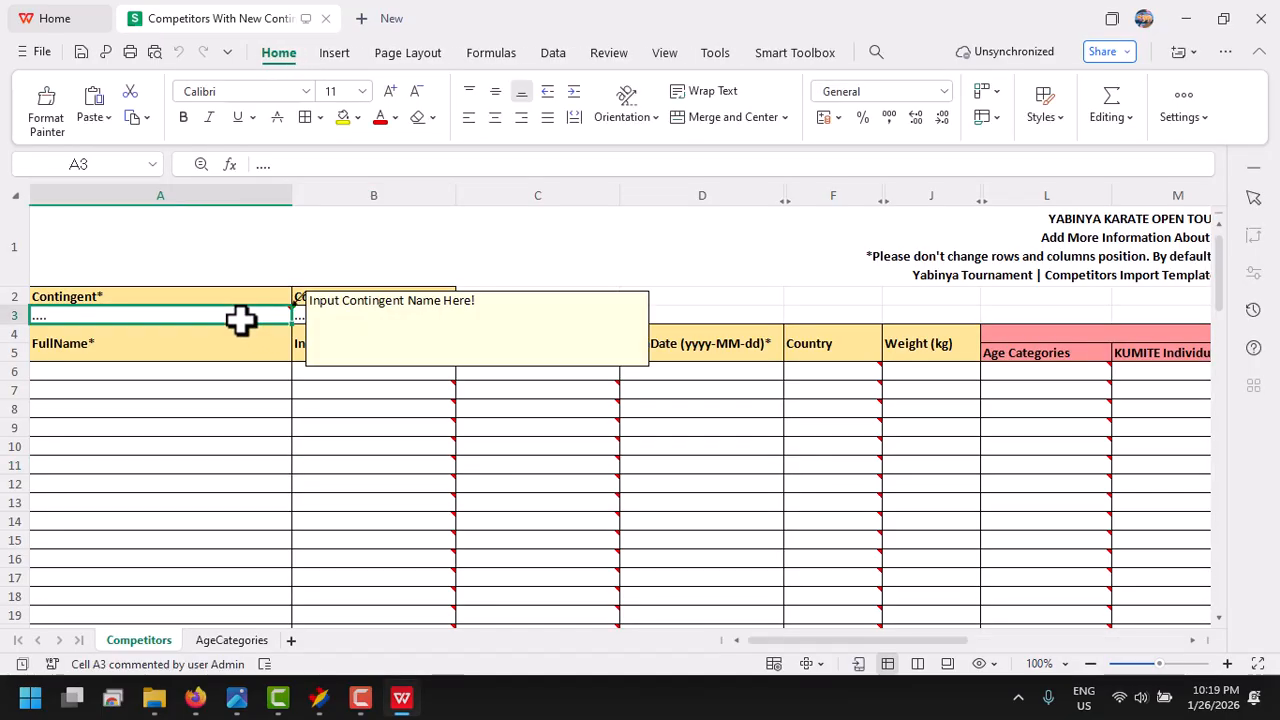
text(DOJO YA)
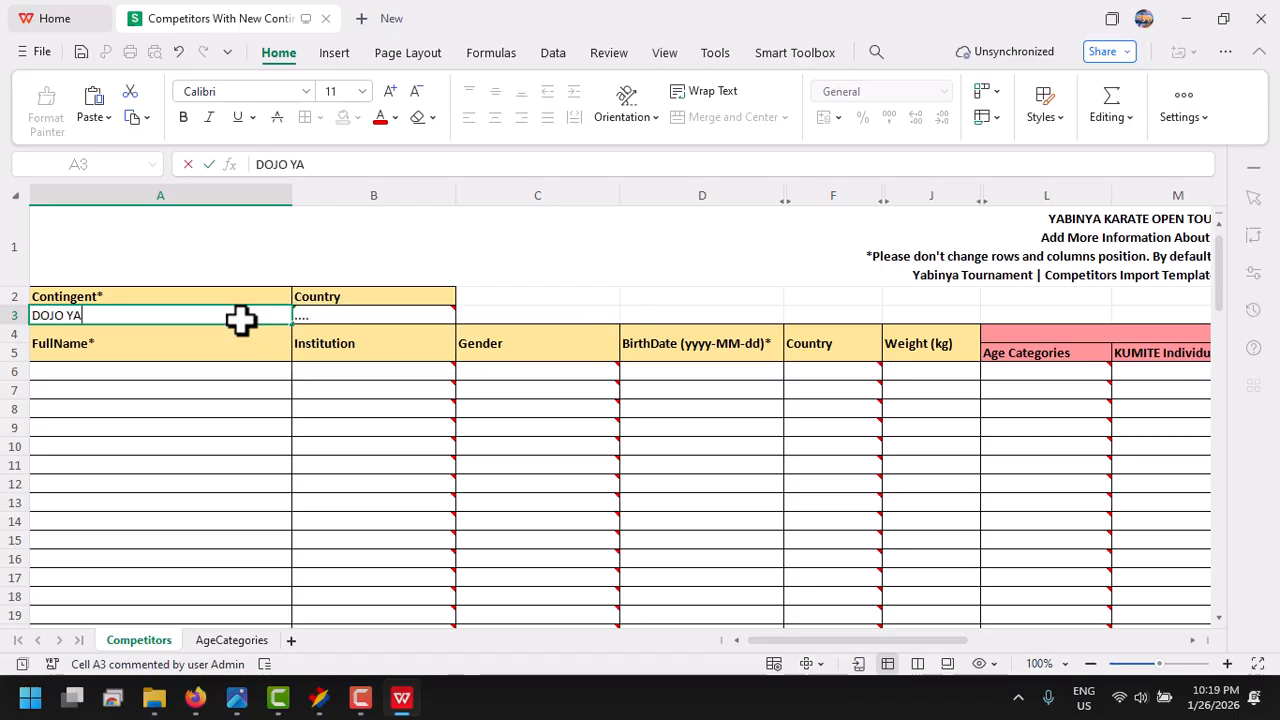
text(BINYA)
click(318, 321)
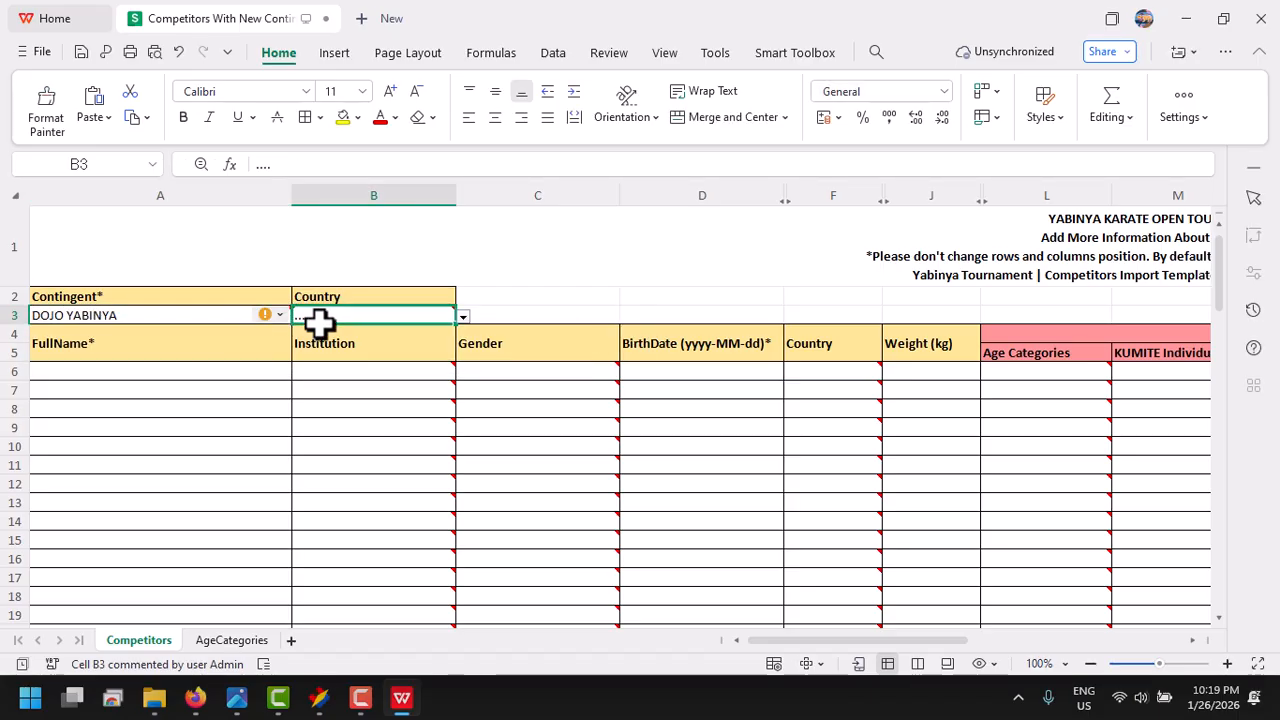
text(Ind)
key(Down)
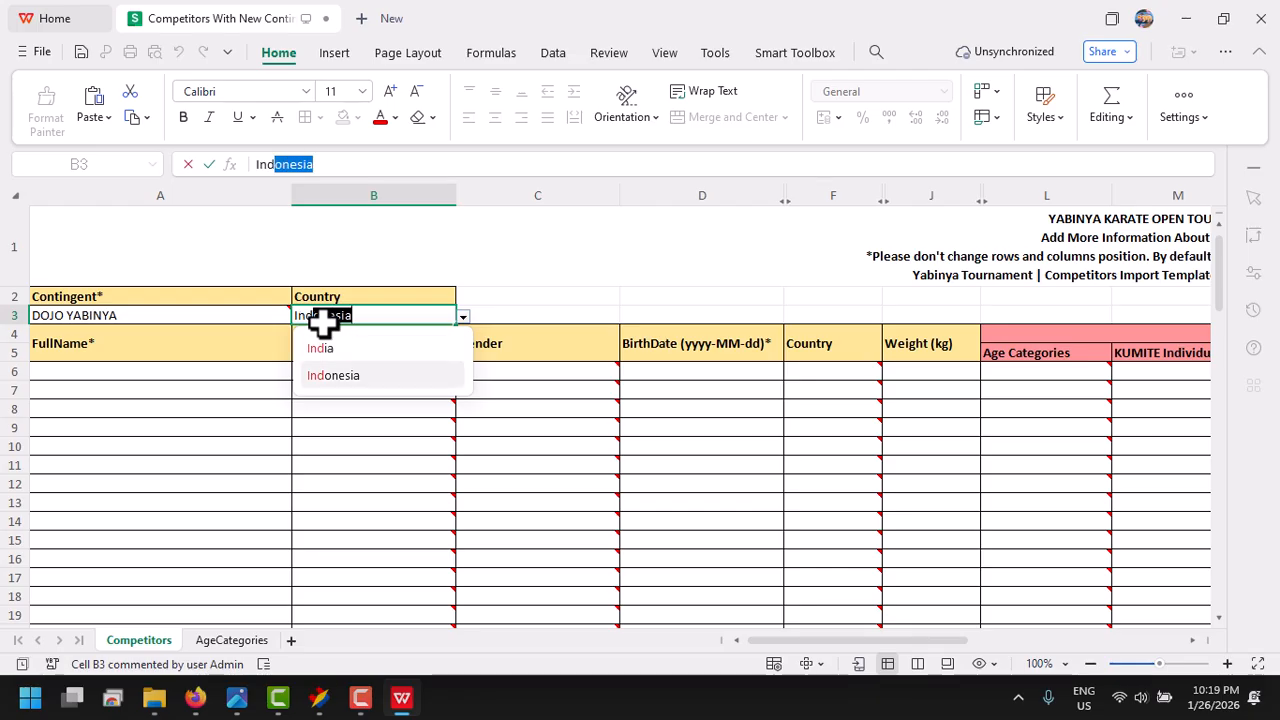
key(Return)
- Enter the first competitor's full name in row 6, with institution ASKI and gender Male
click(197, 380)
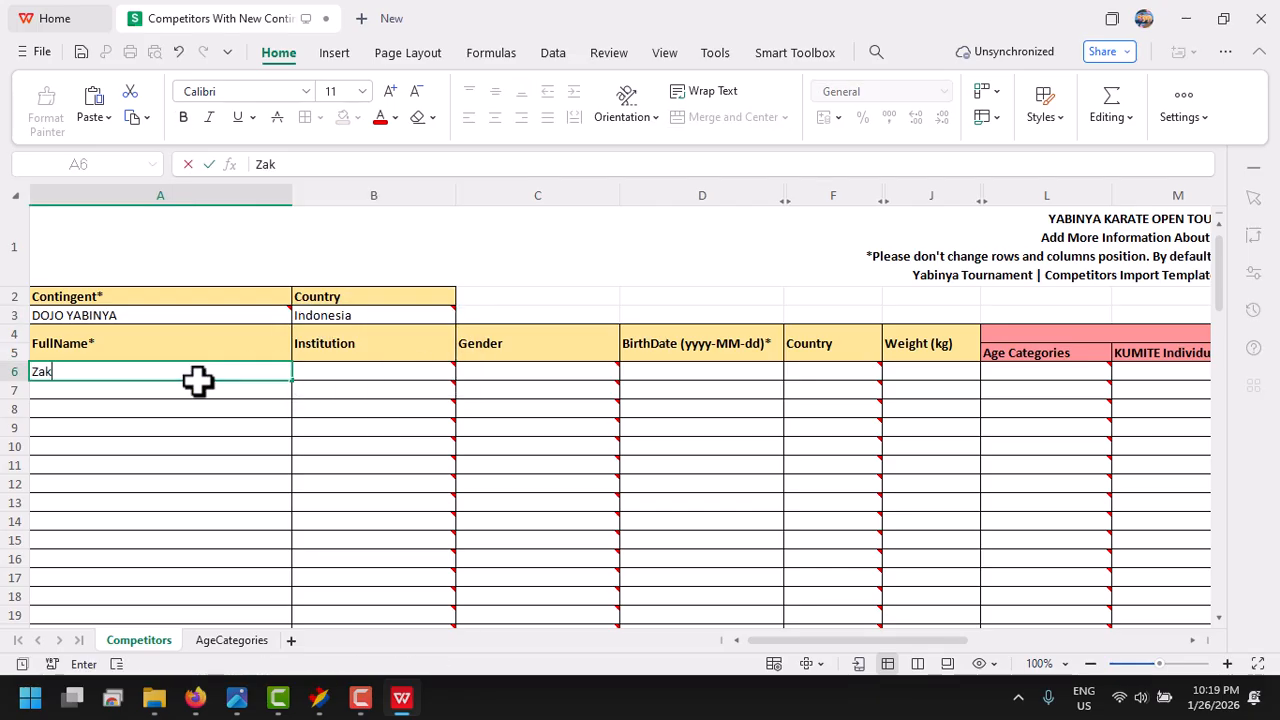
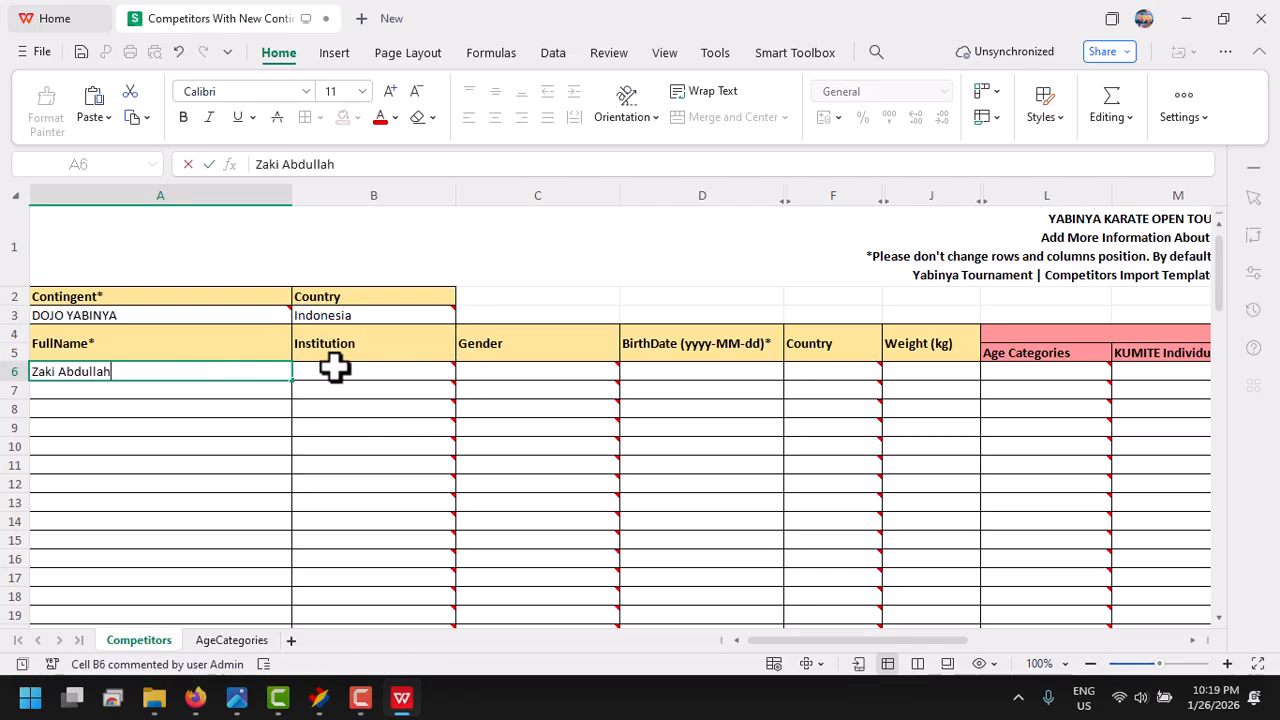
click(334, 368)
click(463, 373)
click(433, 399)
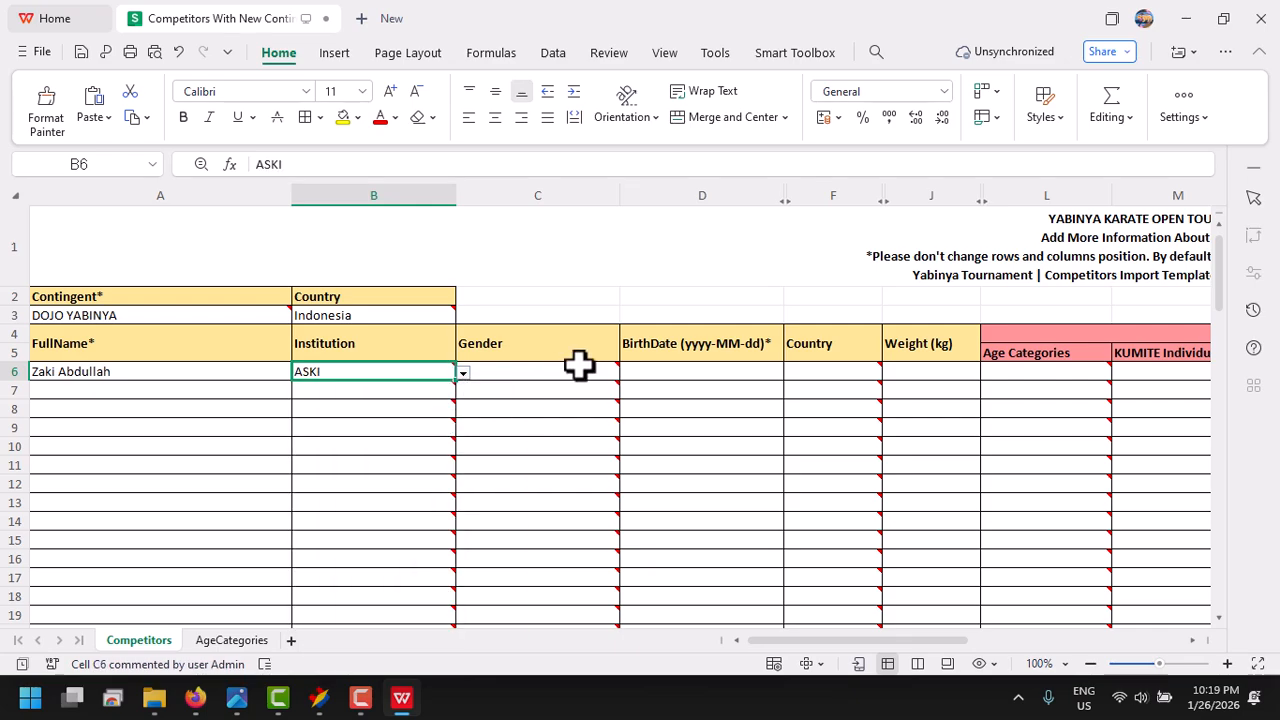
click(580, 369)
click(626, 372)
click(600, 397)
- Fill in the first competitor's birth date and set the weight to 54 kg
click(708, 377)
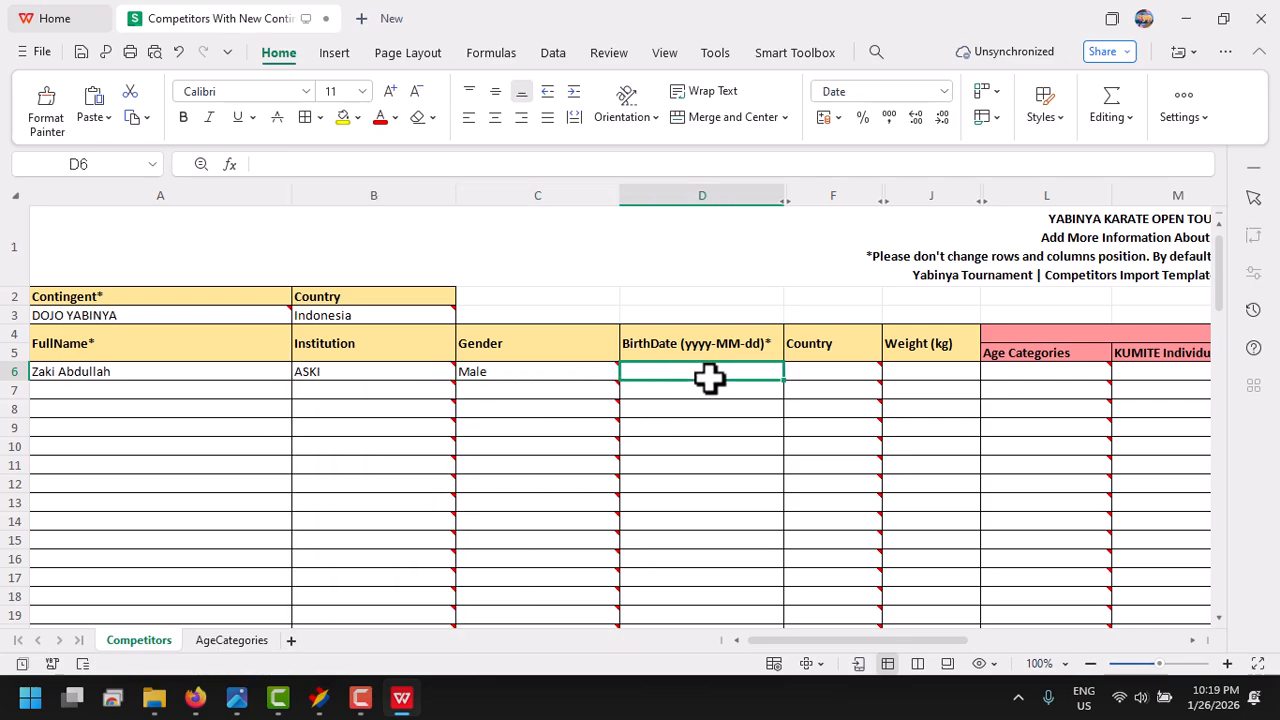
text(2009-09)
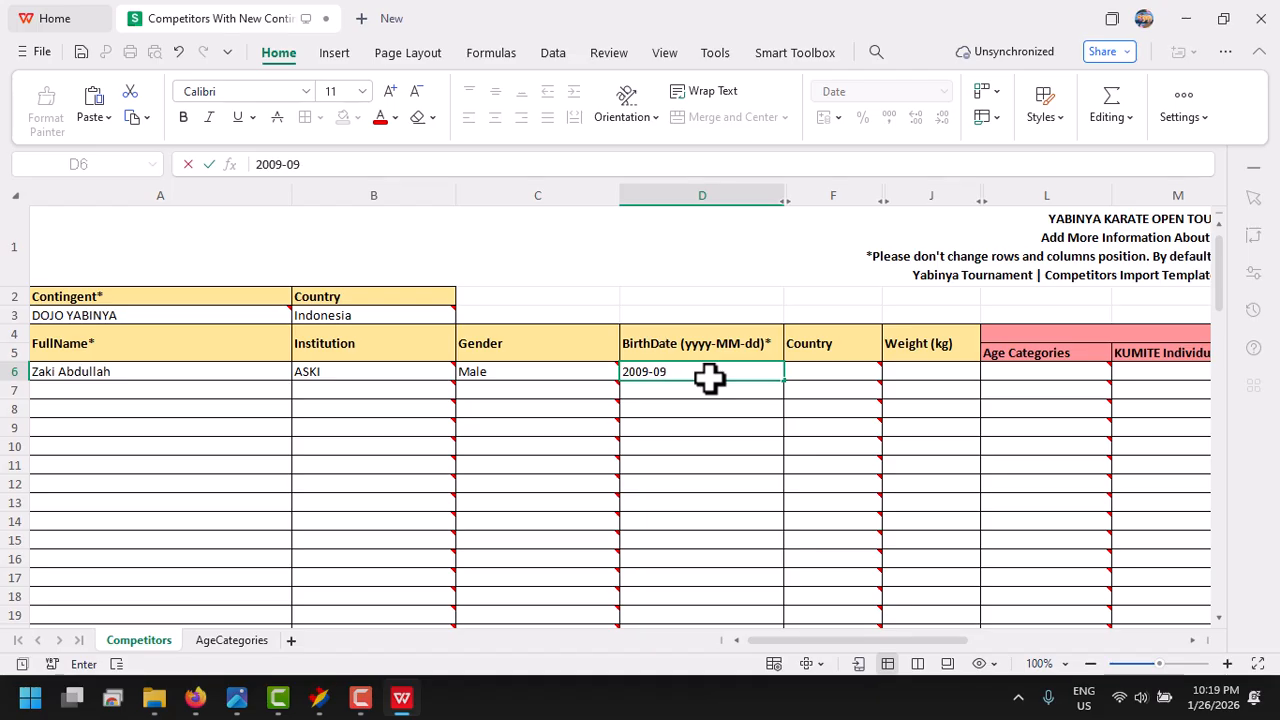
text(-16)
key(Return)
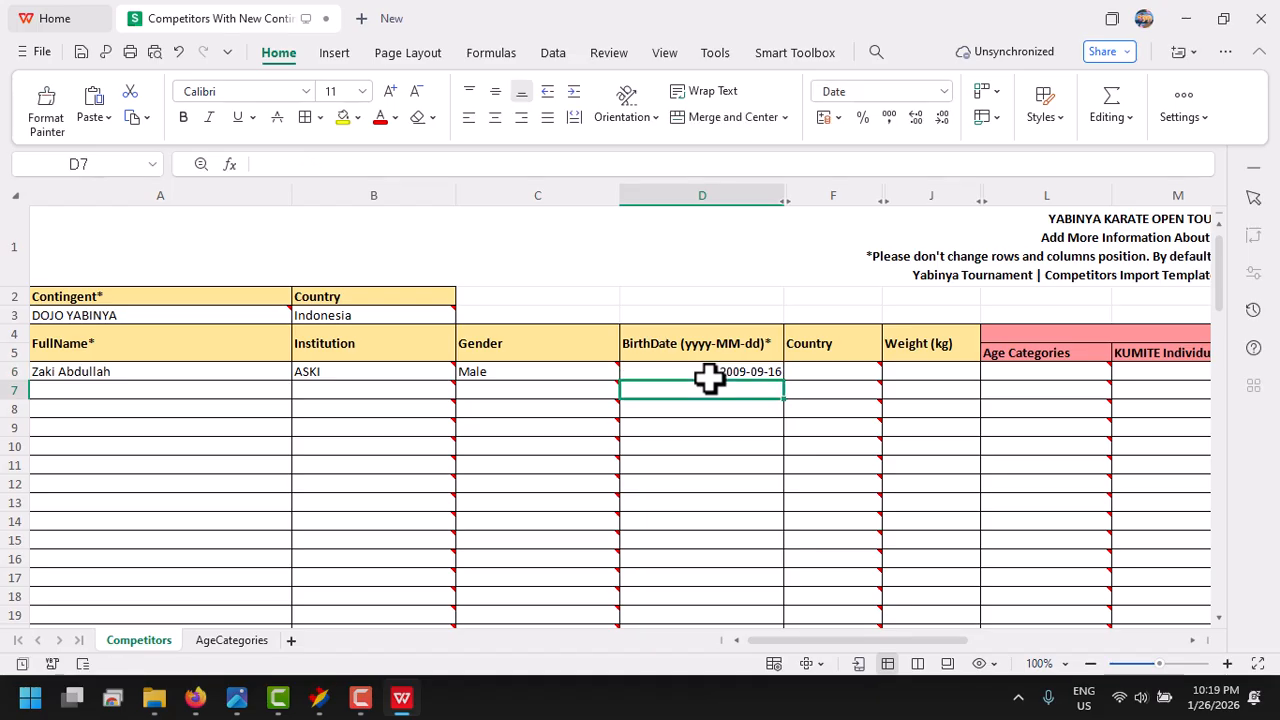
click(895, 375)
text(54)
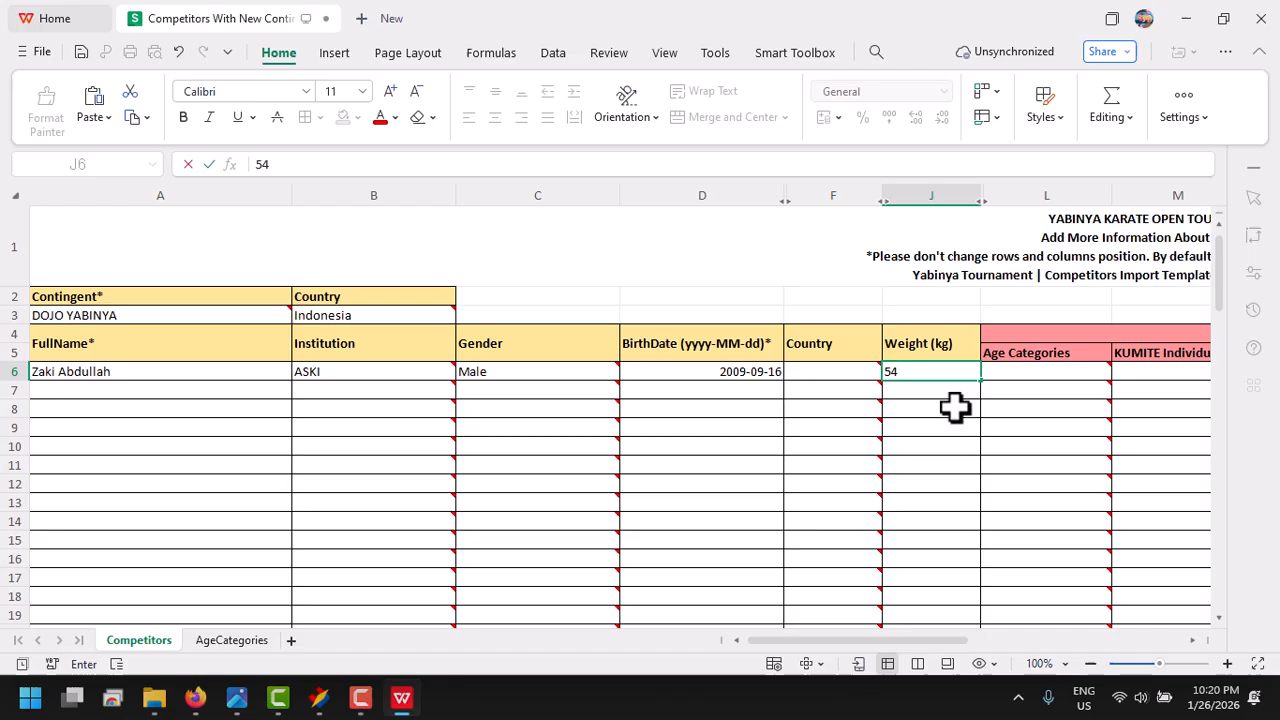
key(Return)
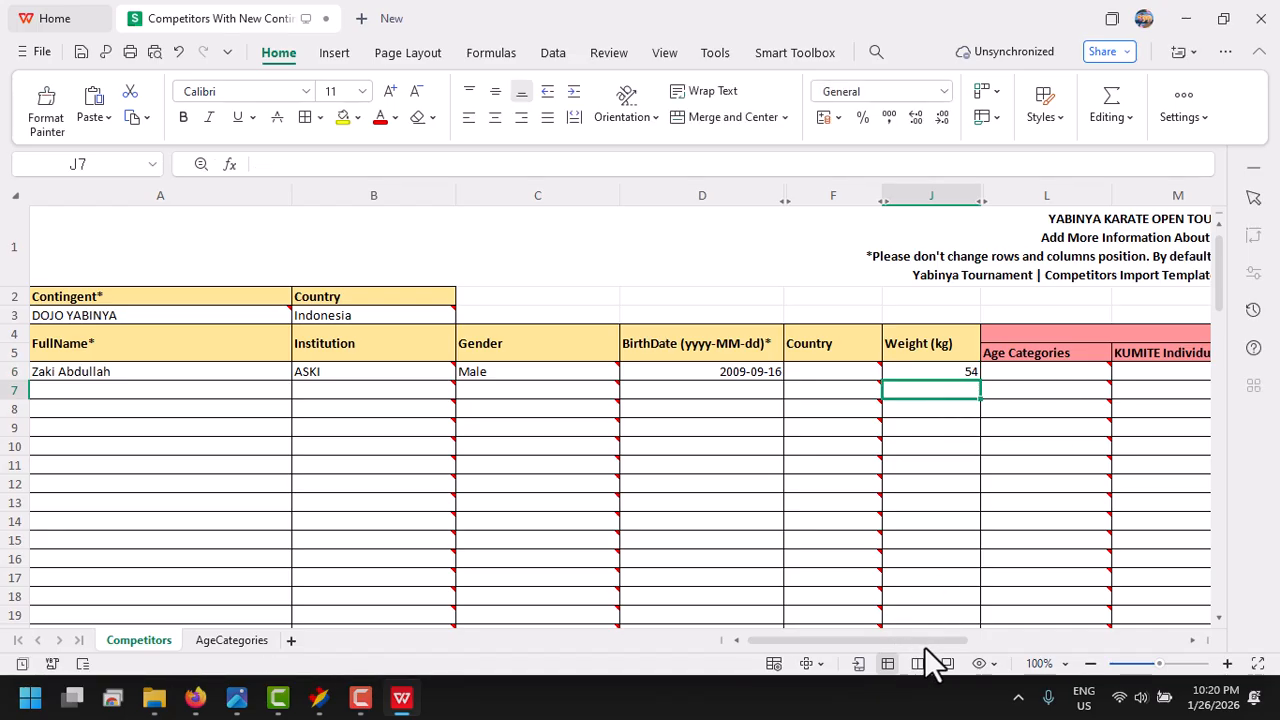
- Check the AgeCategories sheet for the age range and birthdate limits that match the first competitor's birth date
drag(921, 645, 976, 645)
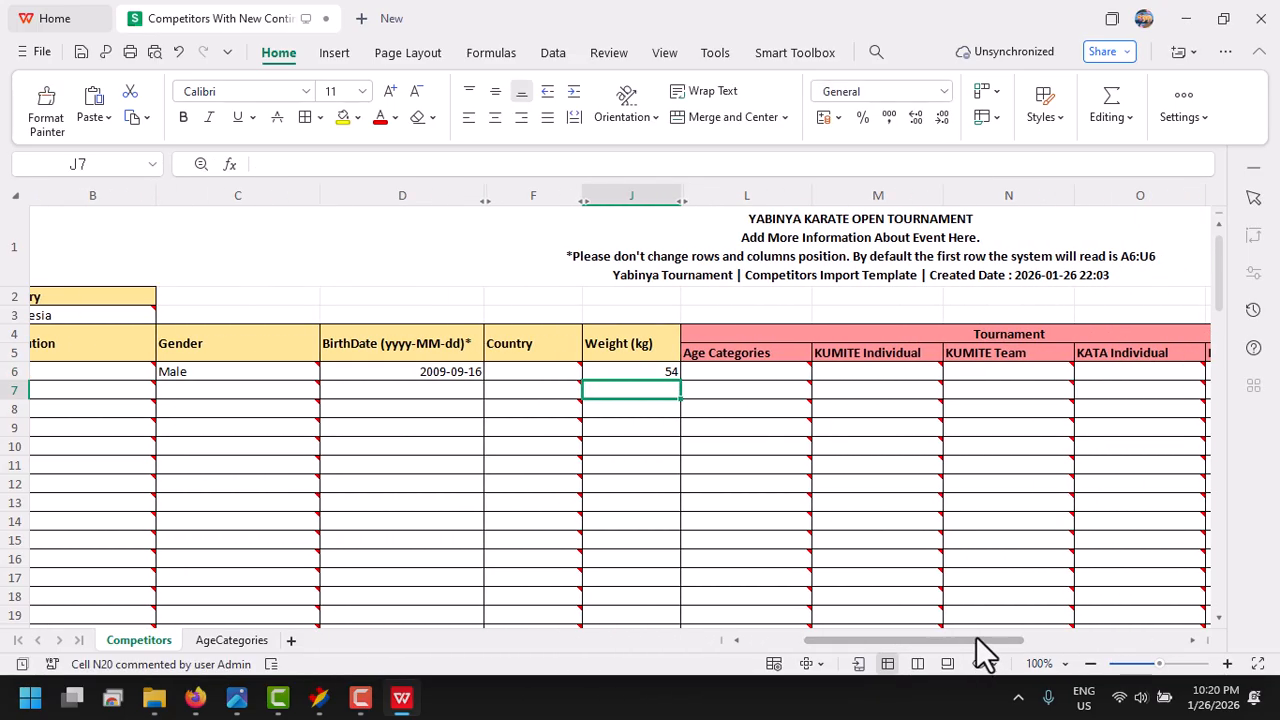
click(788, 370)
click(818, 372)
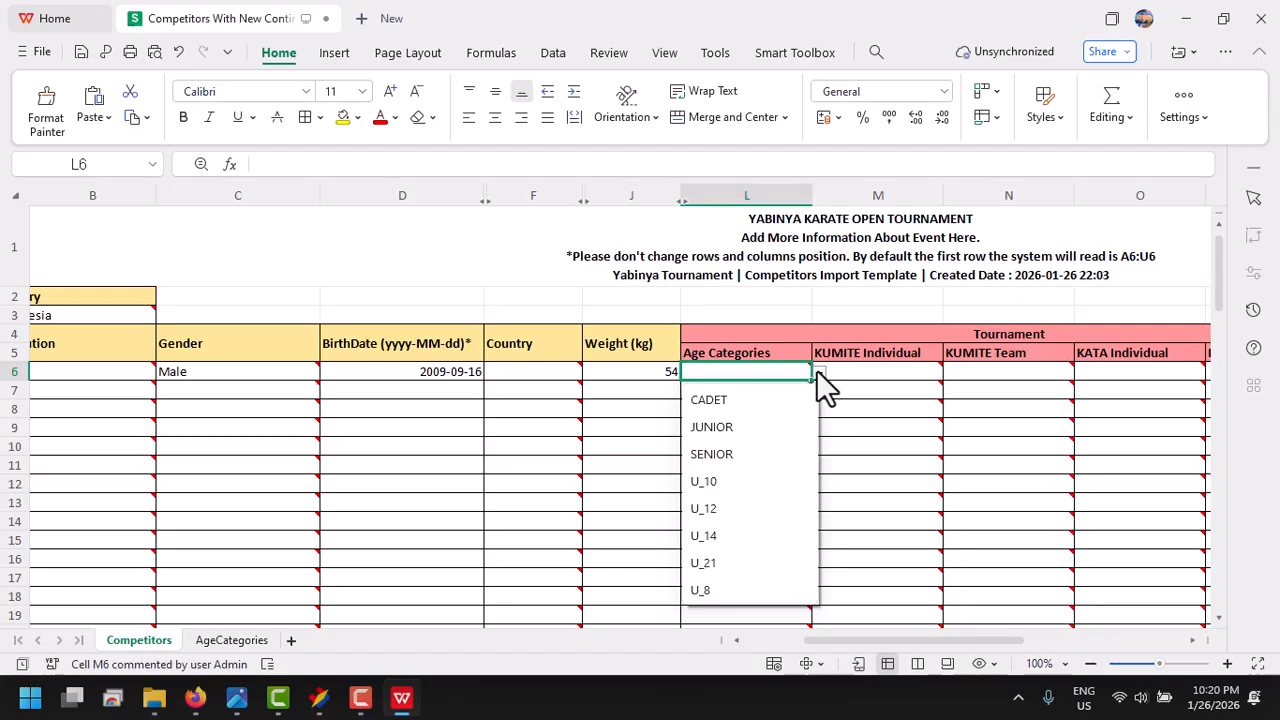
click(452, 370)
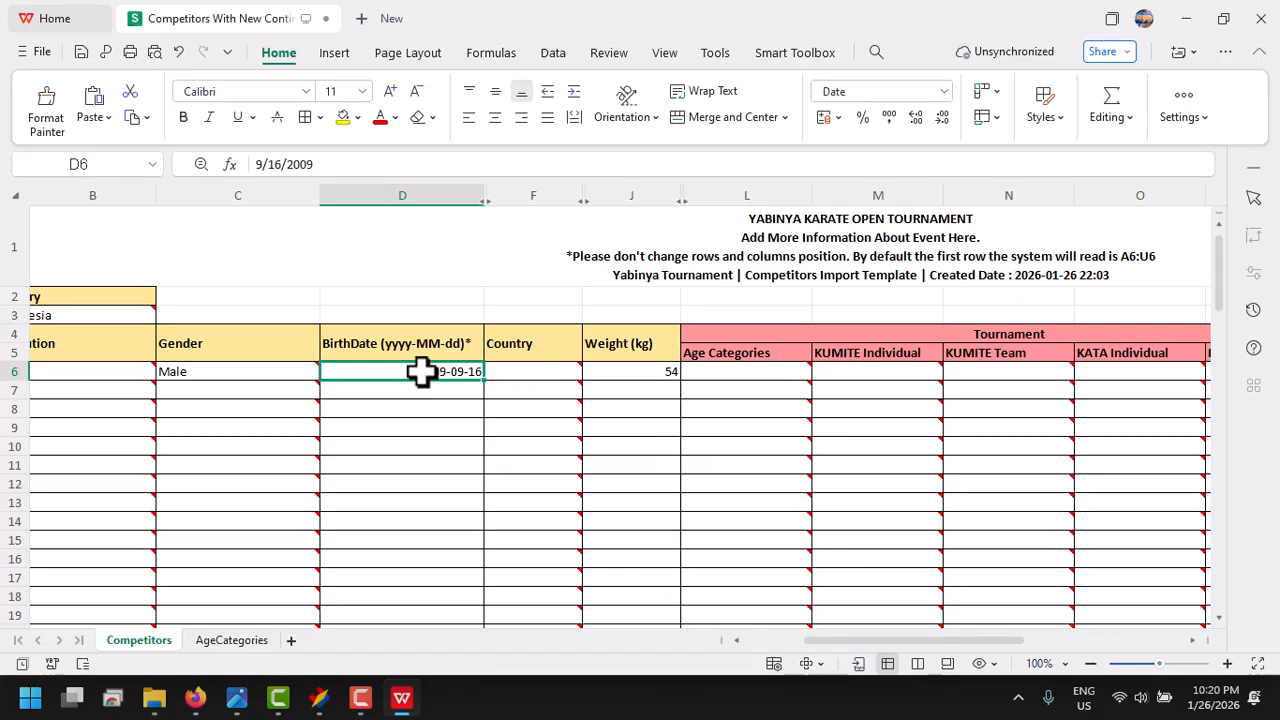
click(232, 640)
click(145, 273)
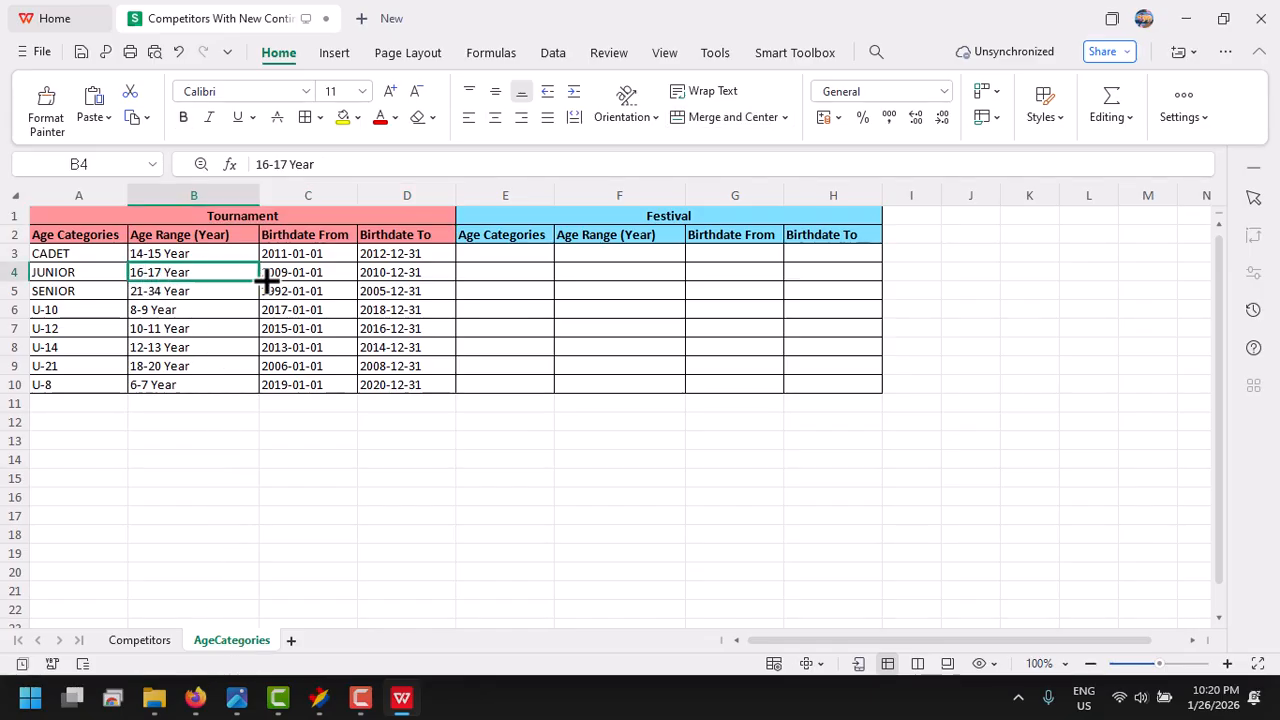
click(300, 276)
drag(391, 277, 309, 270)
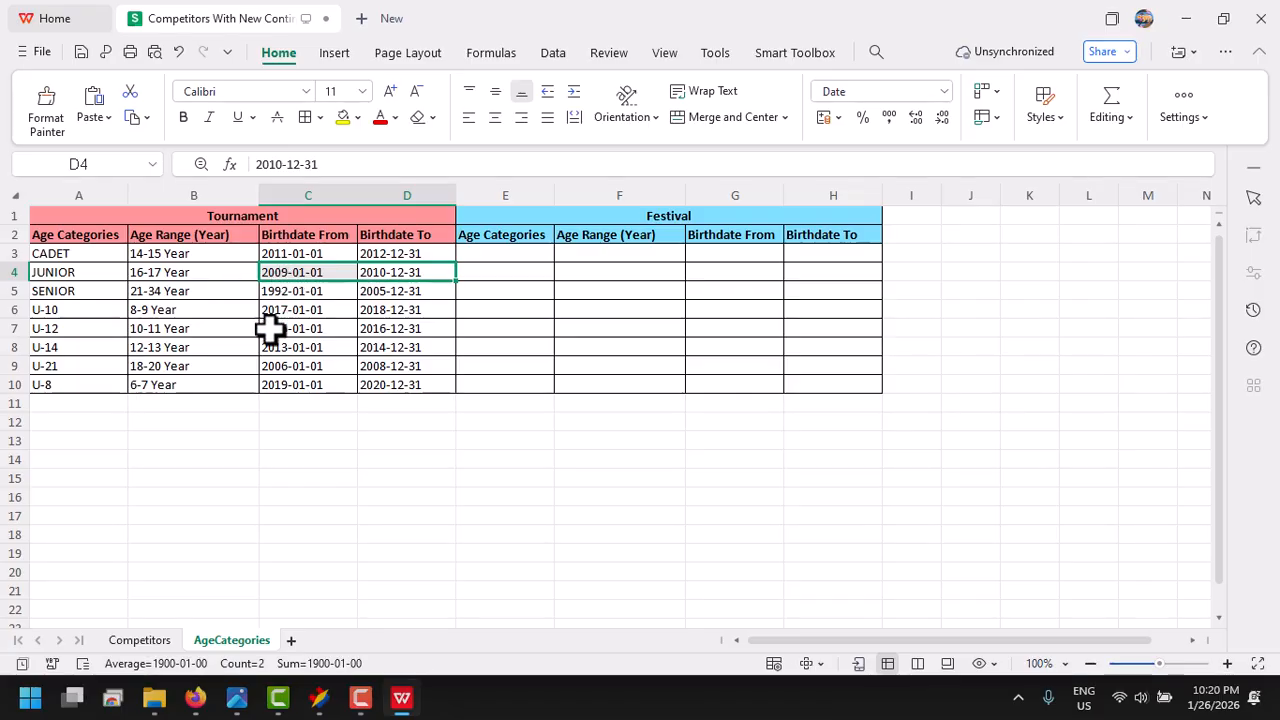
click(170, 643)
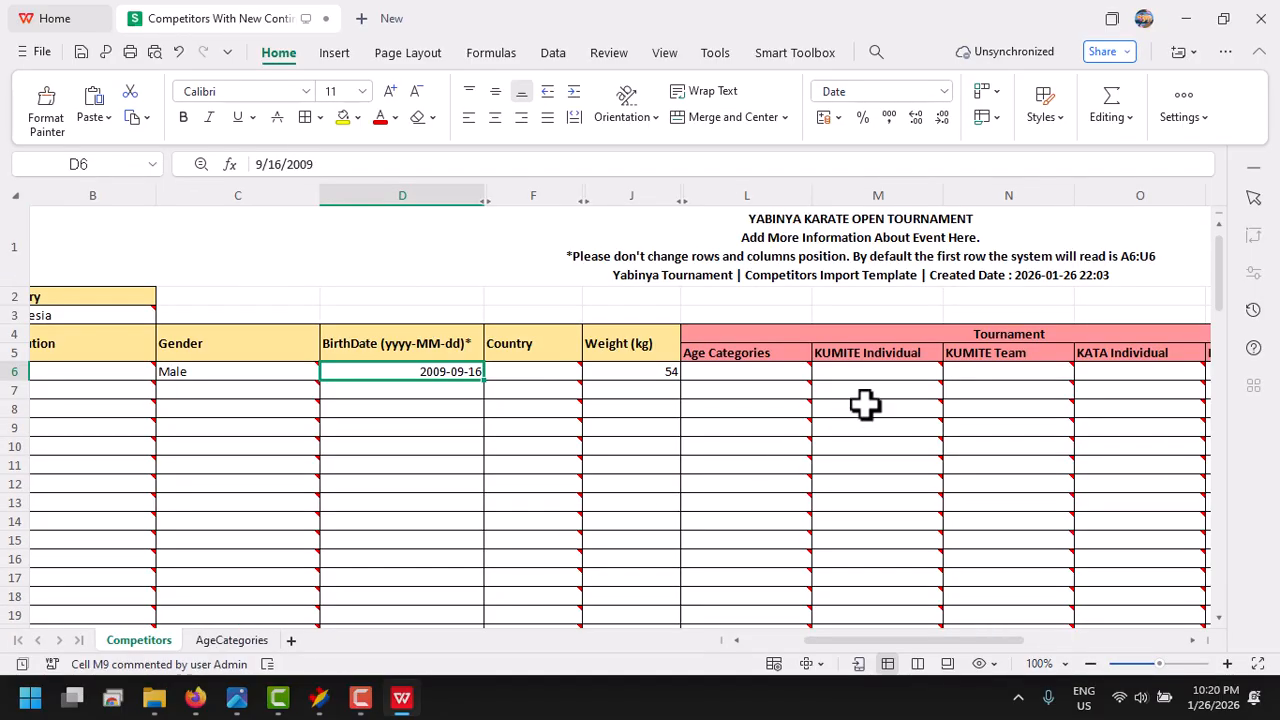
- Set the row 6 competitor's tournament age category to JUNIOR and KUMITE Individual to Junior Male Kumite -55 kg
click(795, 370)
click(818, 373)
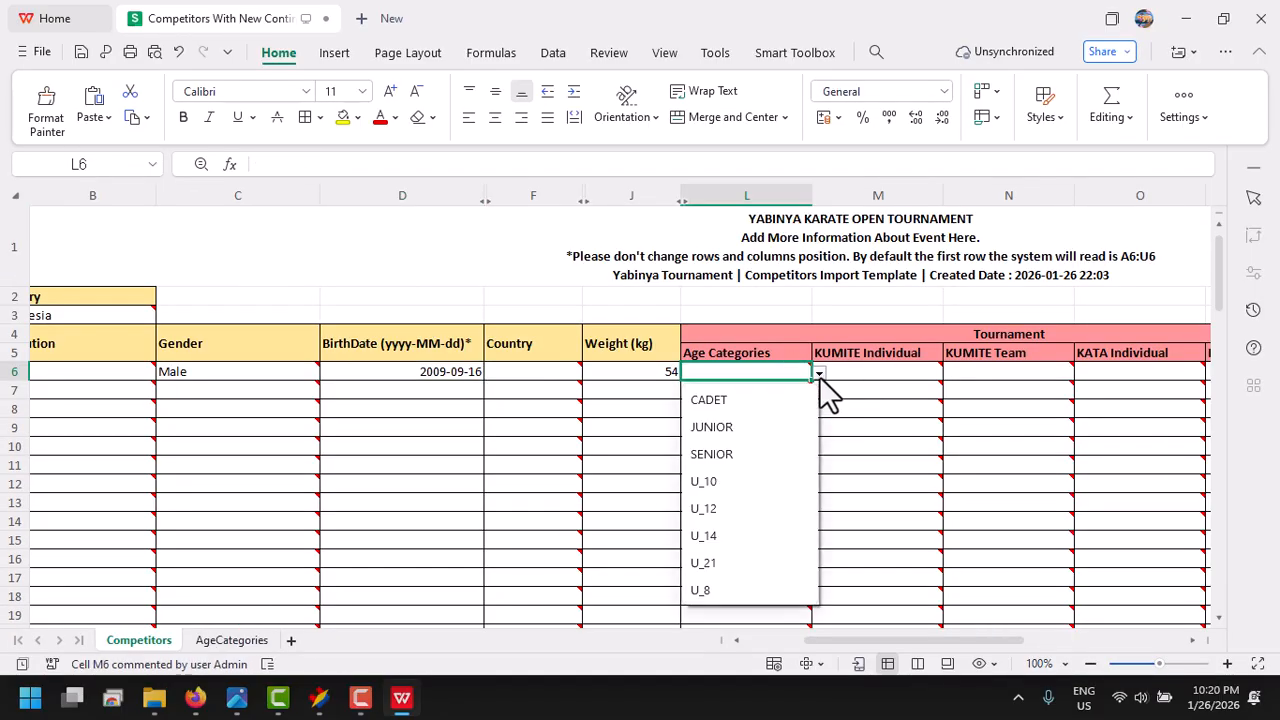
click(752, 424)
click(888, 376)
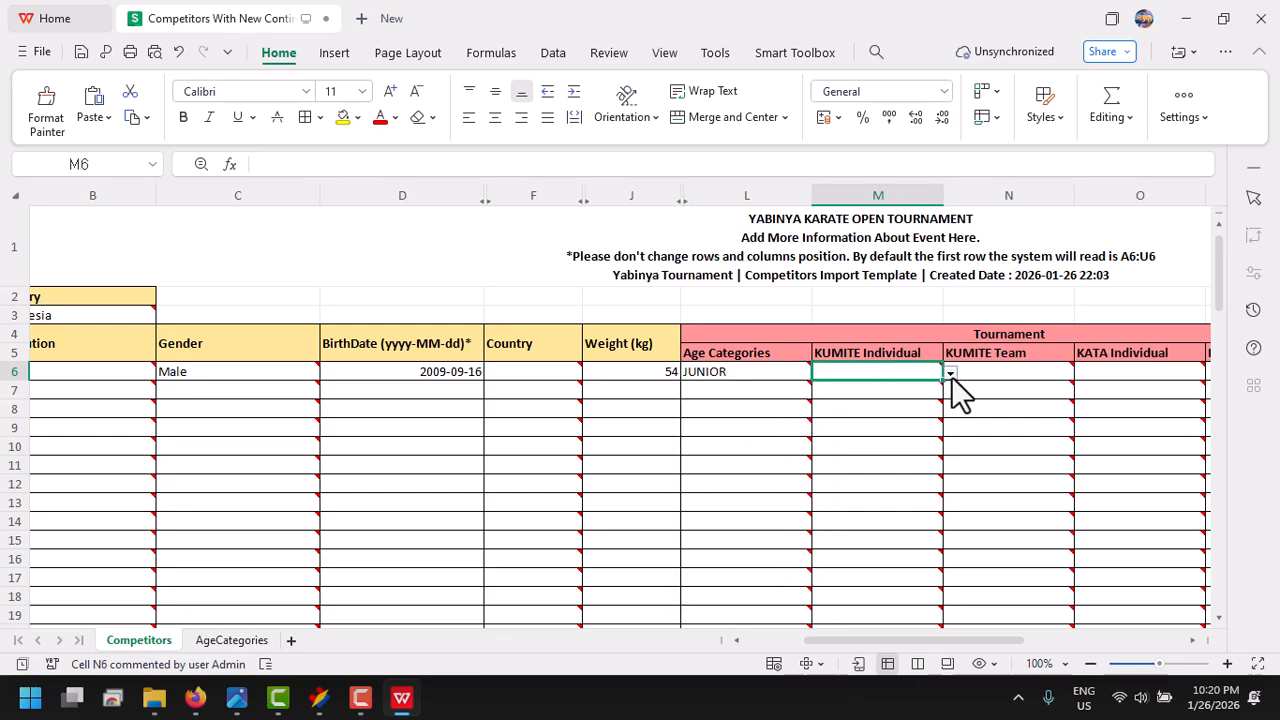
click(950, 373)
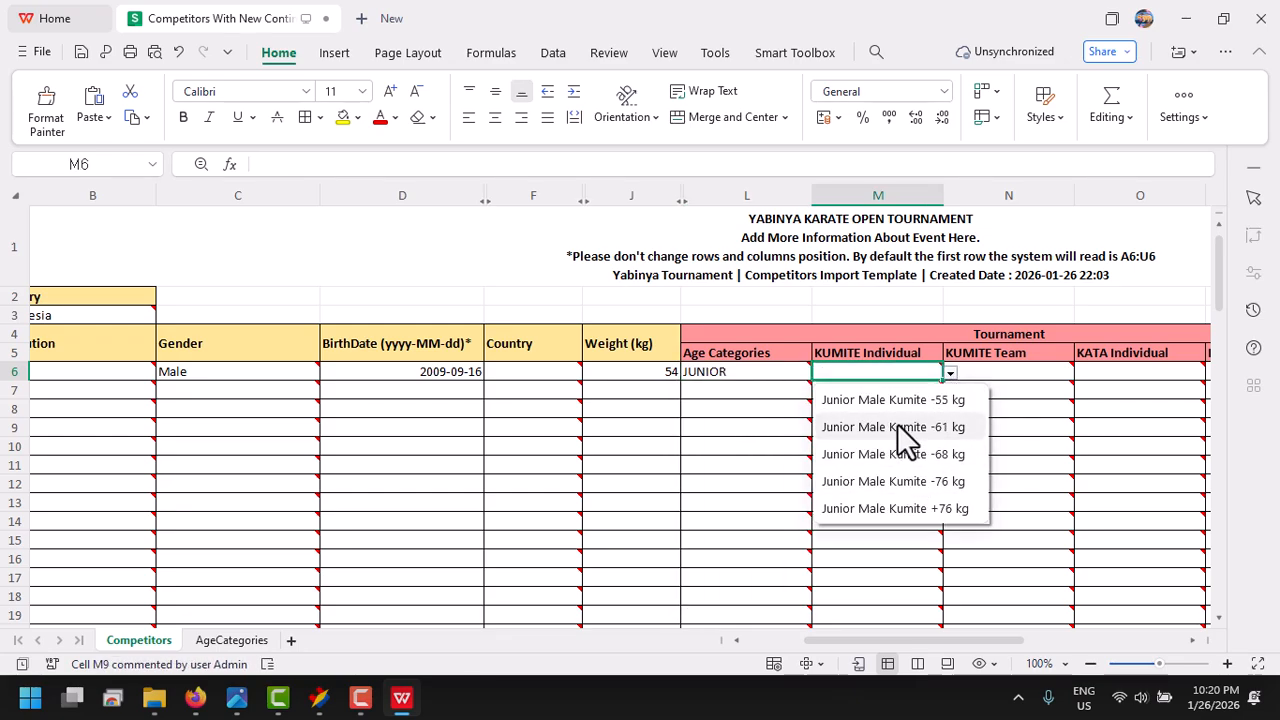
click(892, 400)
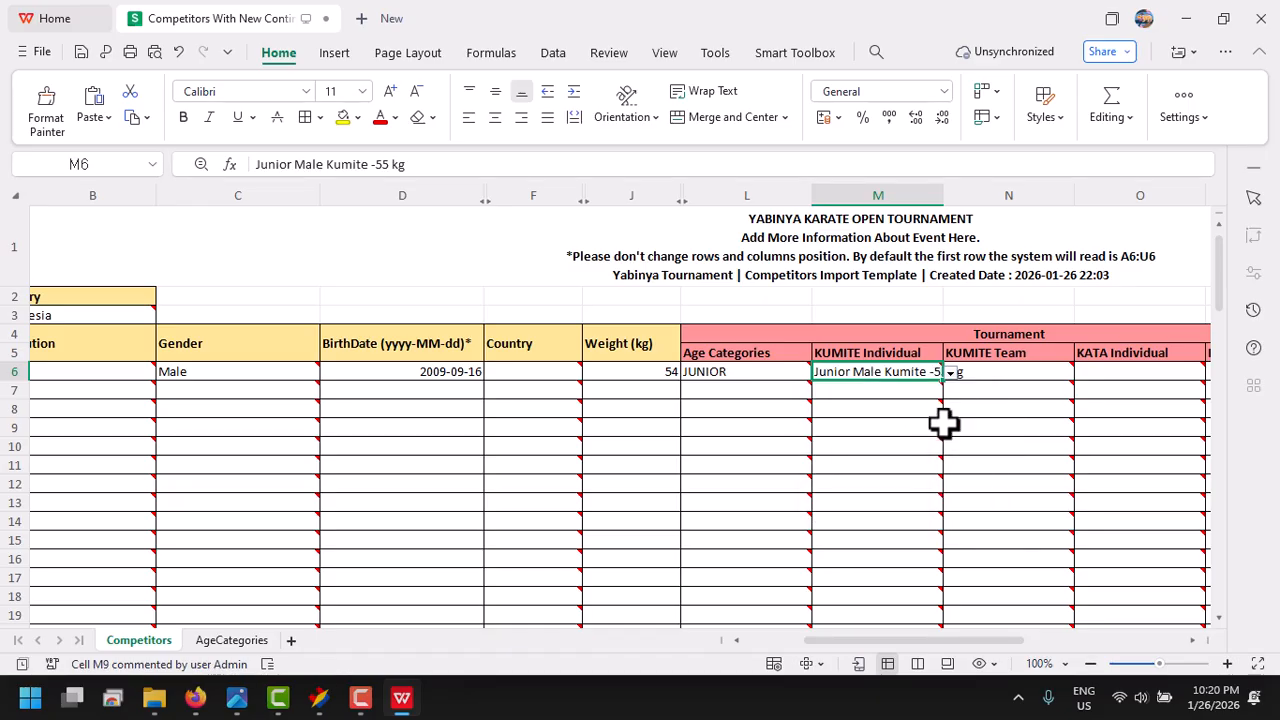
- Review the completed row 6 entry, and switch to the image viewer to examine the contingent registration flow diagram
drag(834, 646, 694, 646)
click(160, 372)
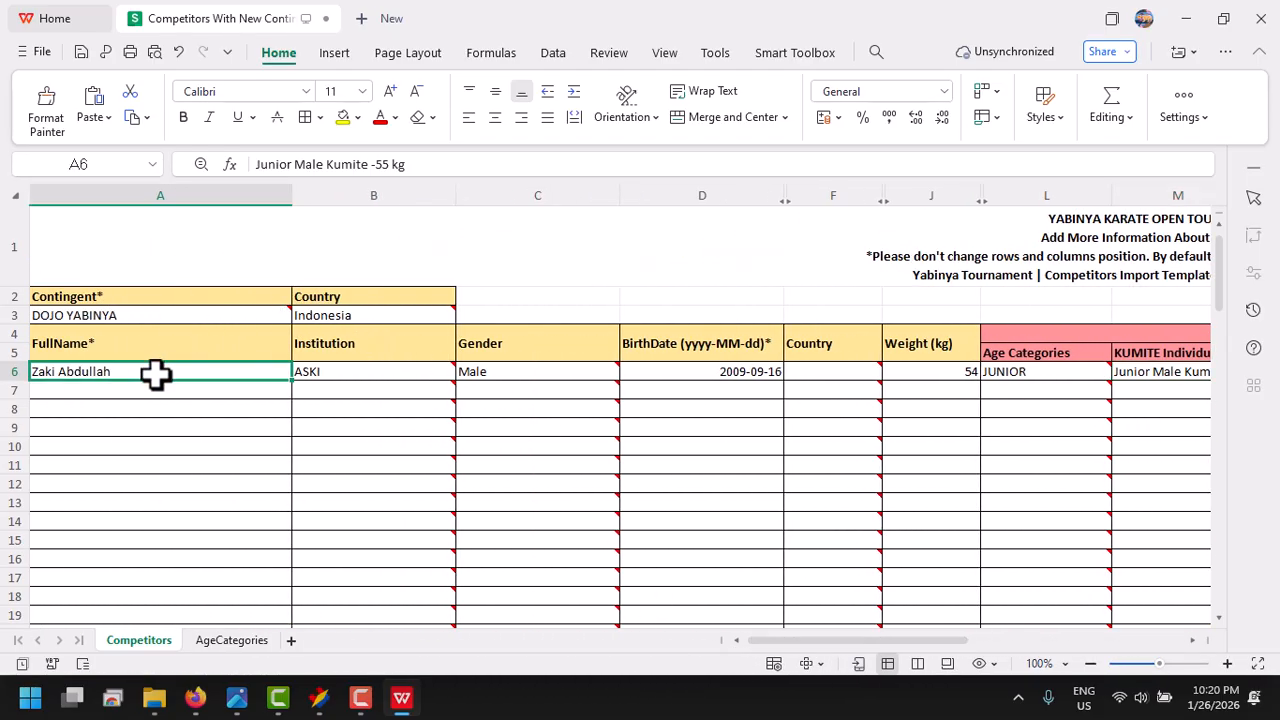
click(240, 700)
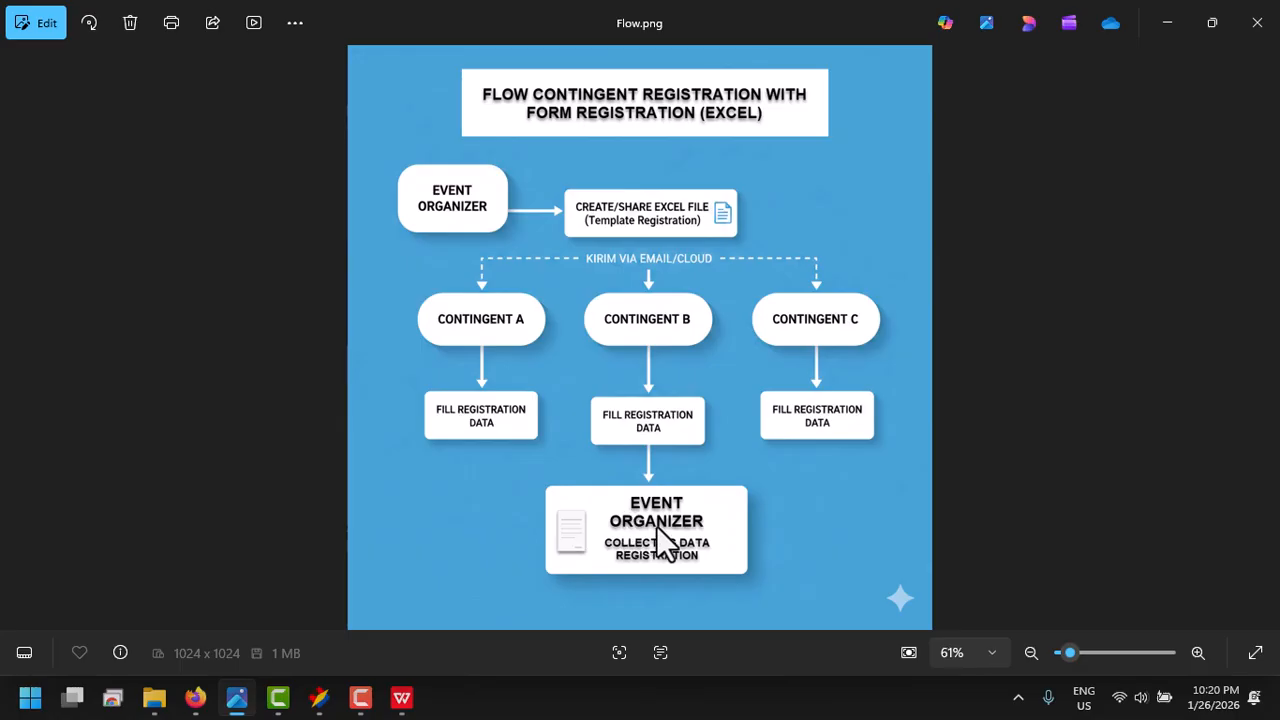
click(332, 700)
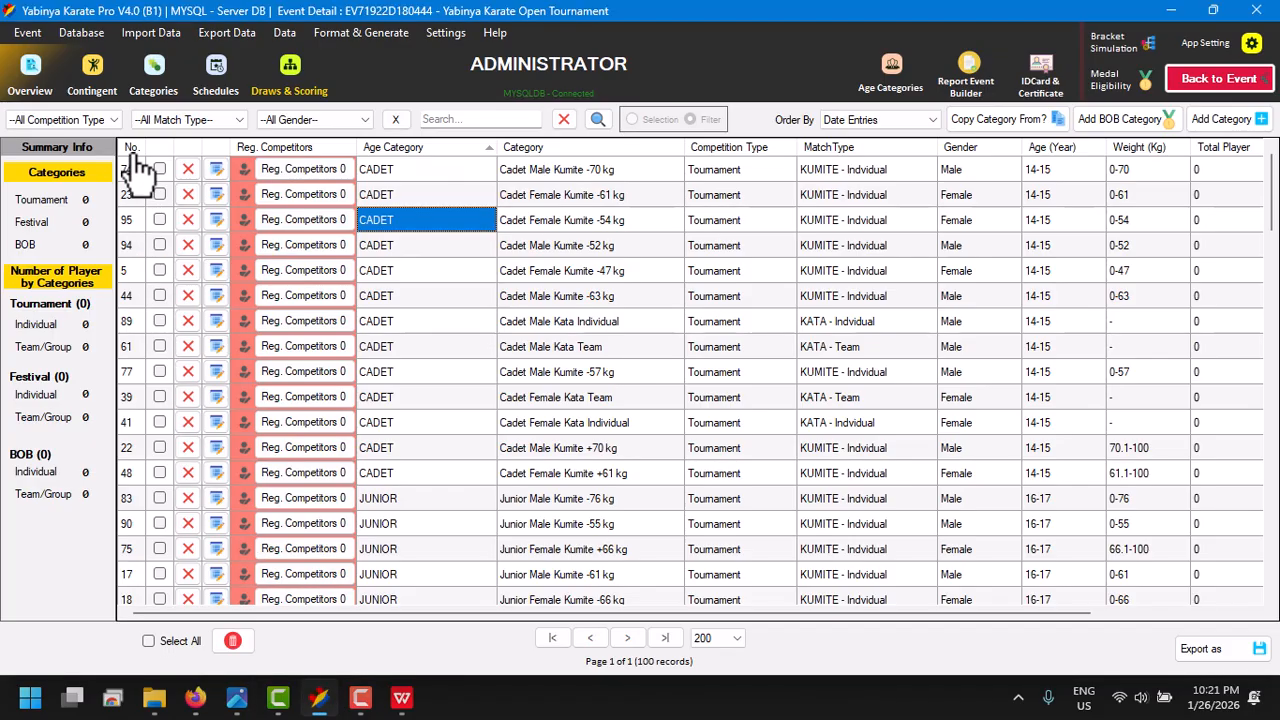
click(137, 35)
mouse_move(155, 135)
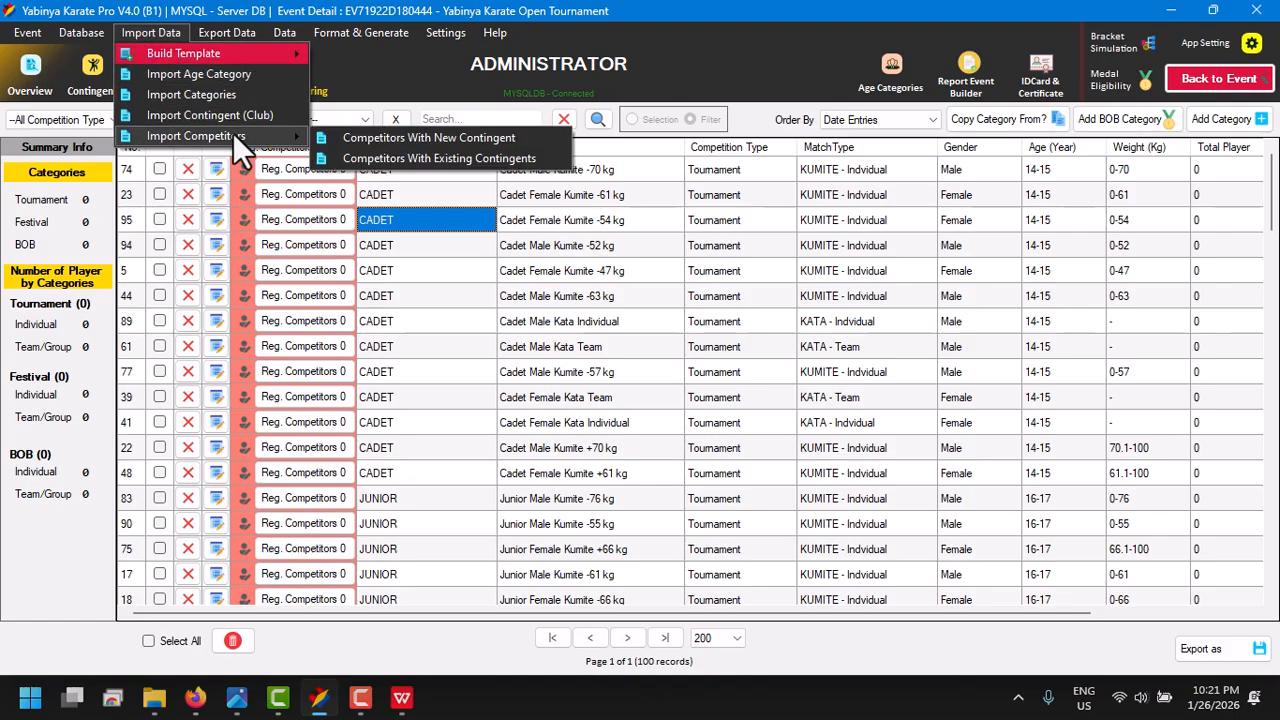
click(352, 140)
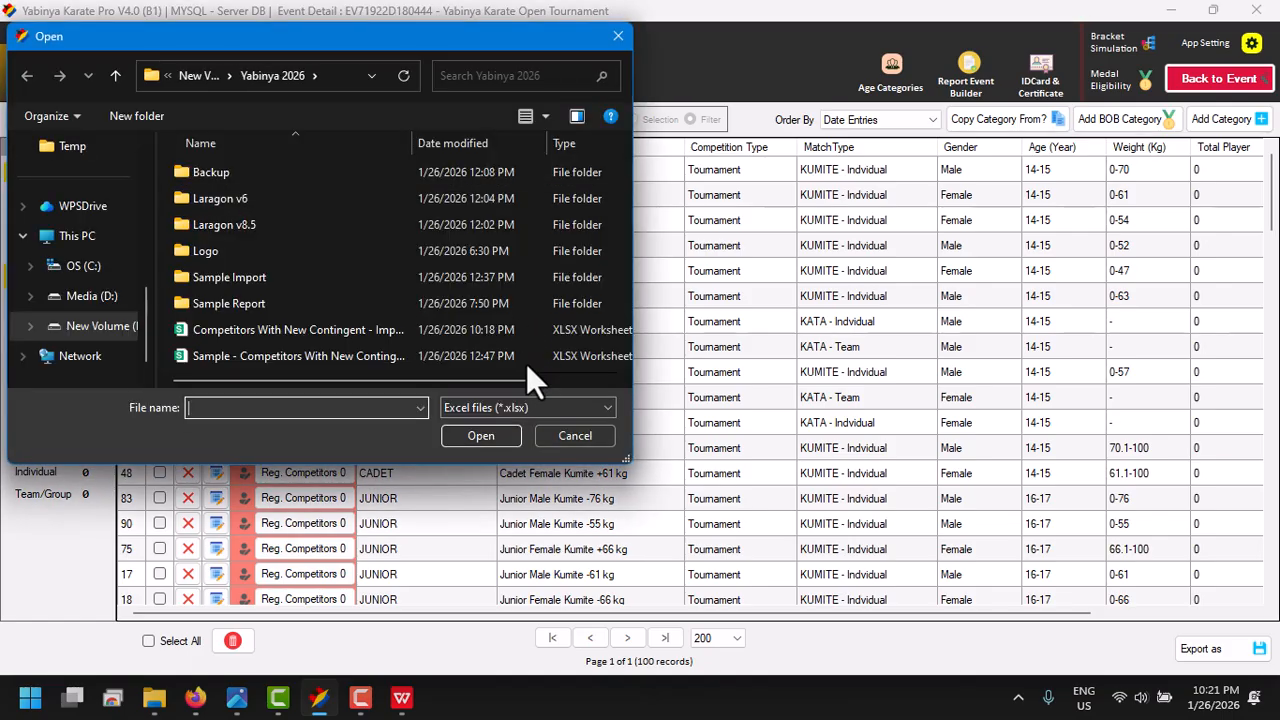
click(547, 440)
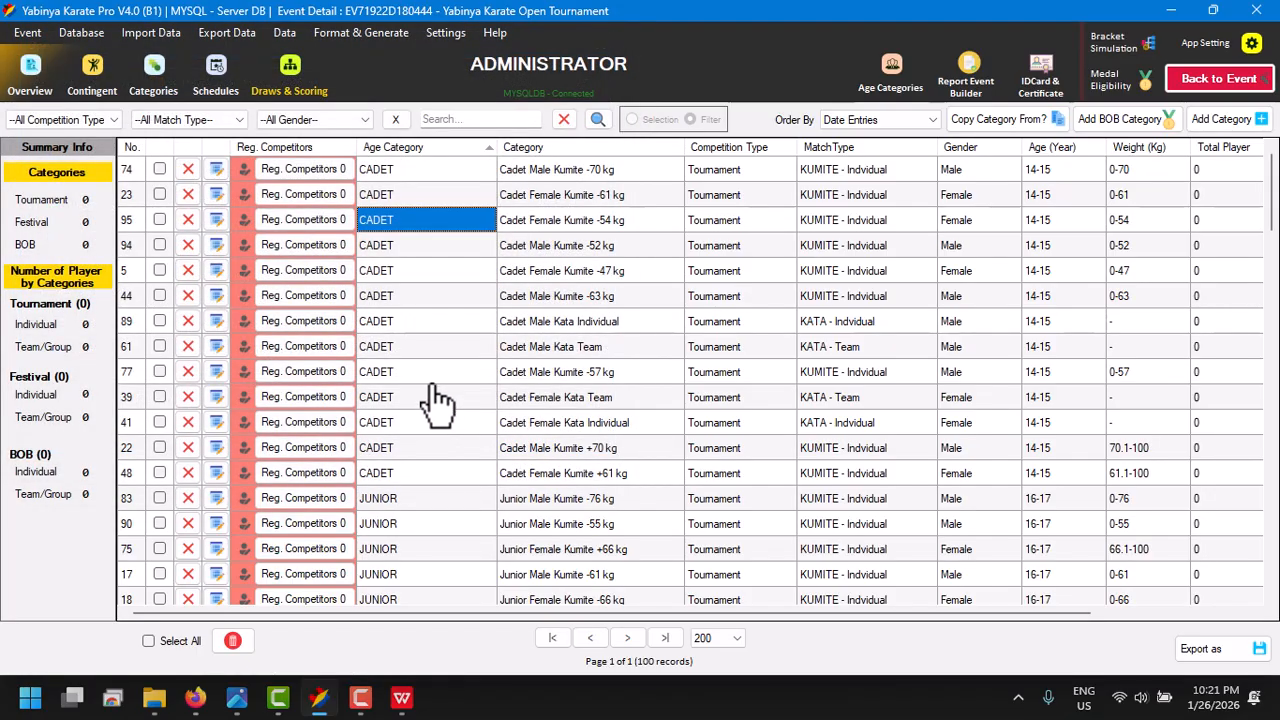
click(432, 372)
- Switch to WPS Office and review the competitor rows filled in on the sample Competitors With New Contingent workbook
click(400, 700)
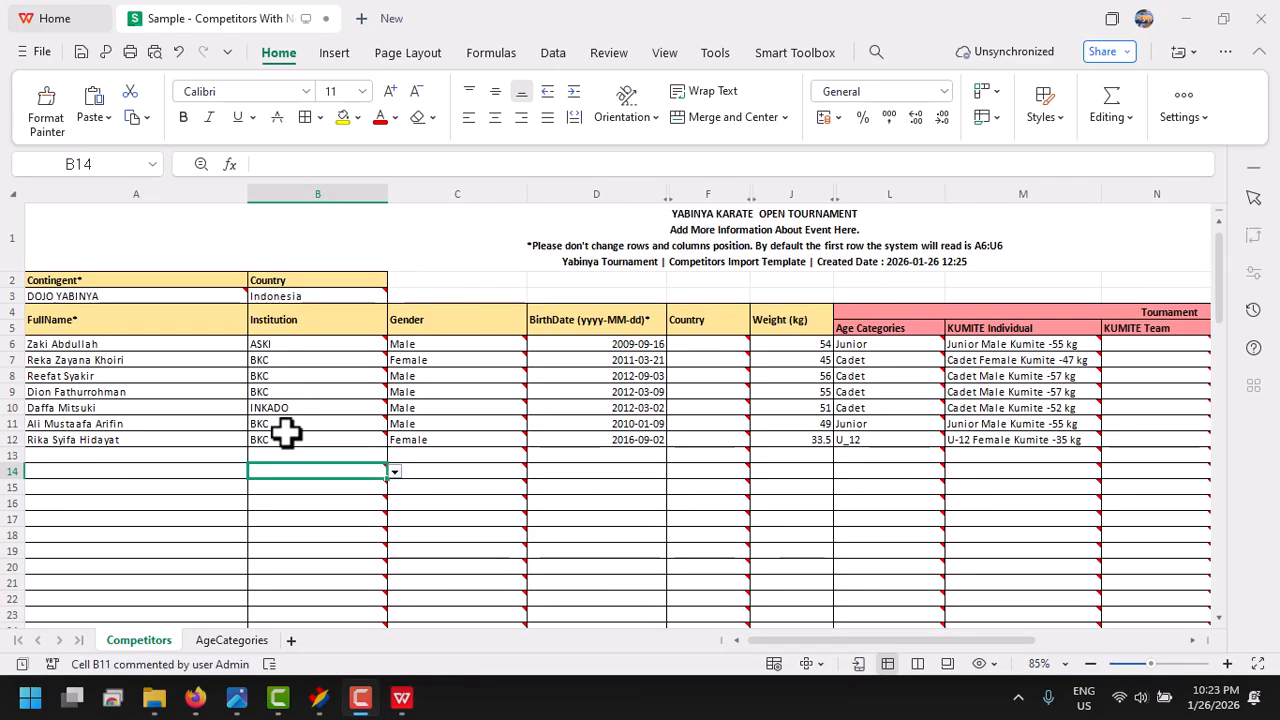
drag(183, 366, 628, 428)
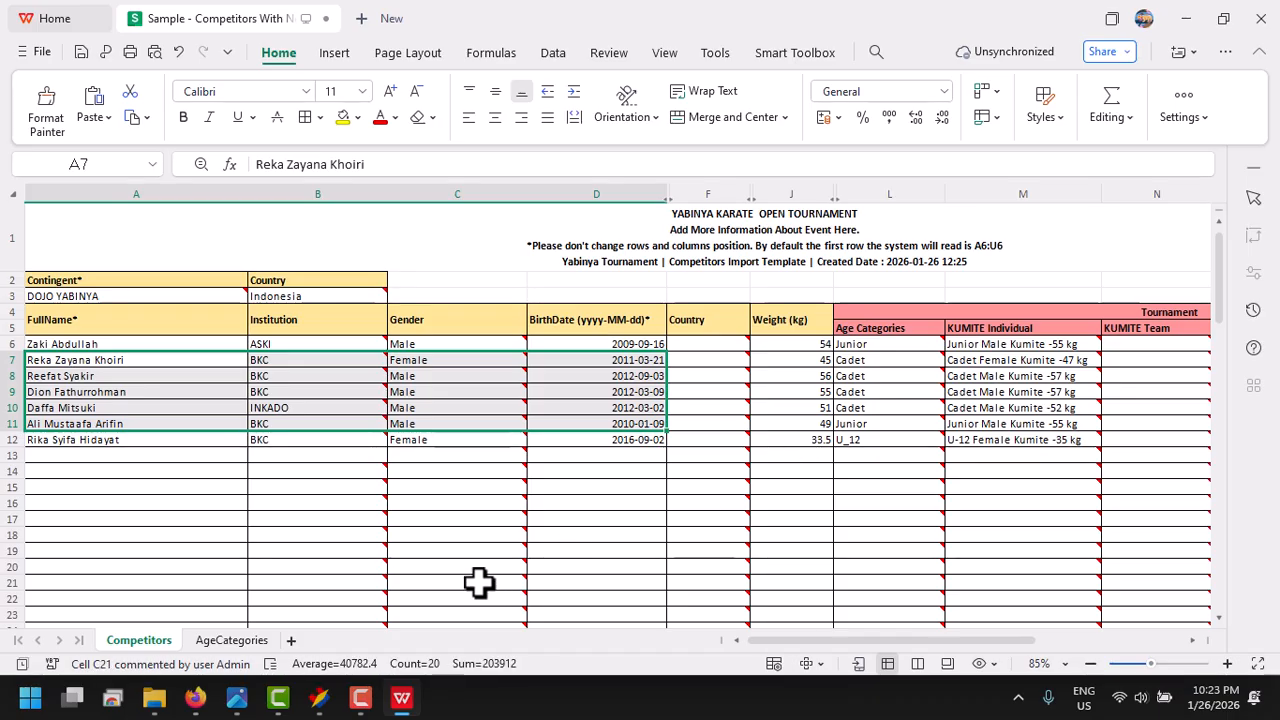
click(447, 520)
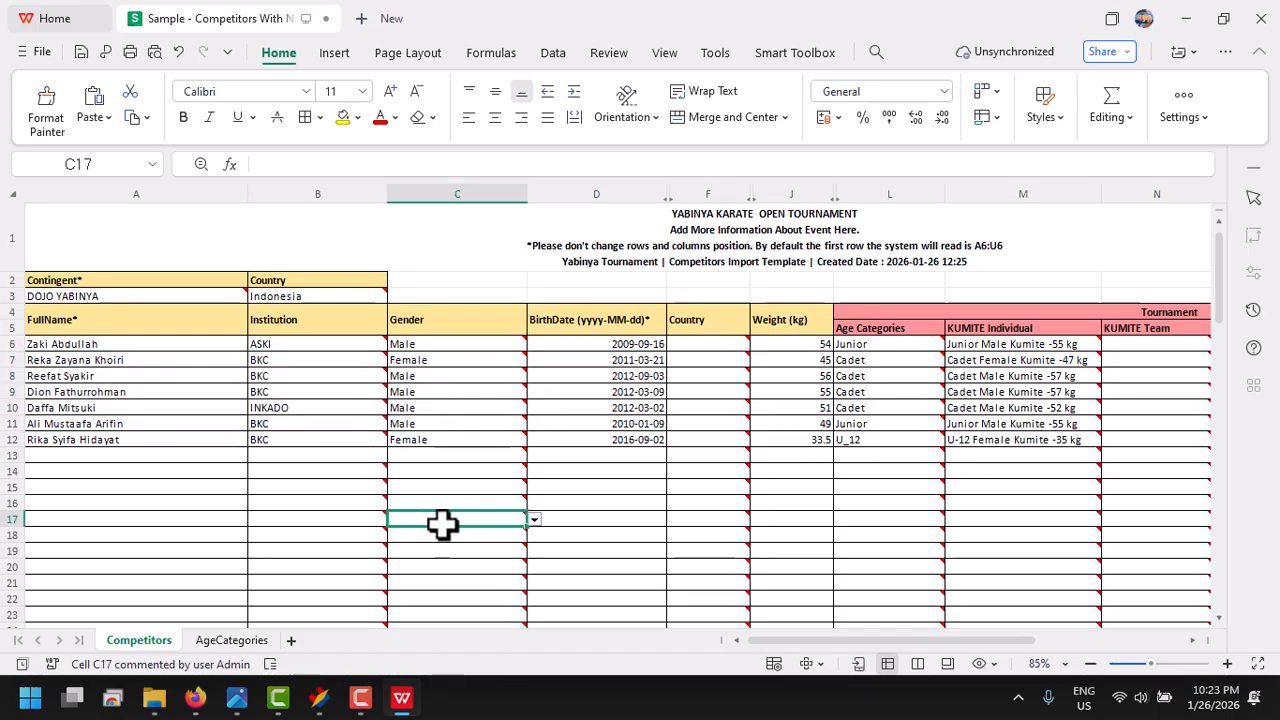
- In Yabinya Karate Pro, import the sample Competitors With New Contingent workbook from Yabinya 2026 and save the new contingent DOJO YABINYA
click(320, 697)
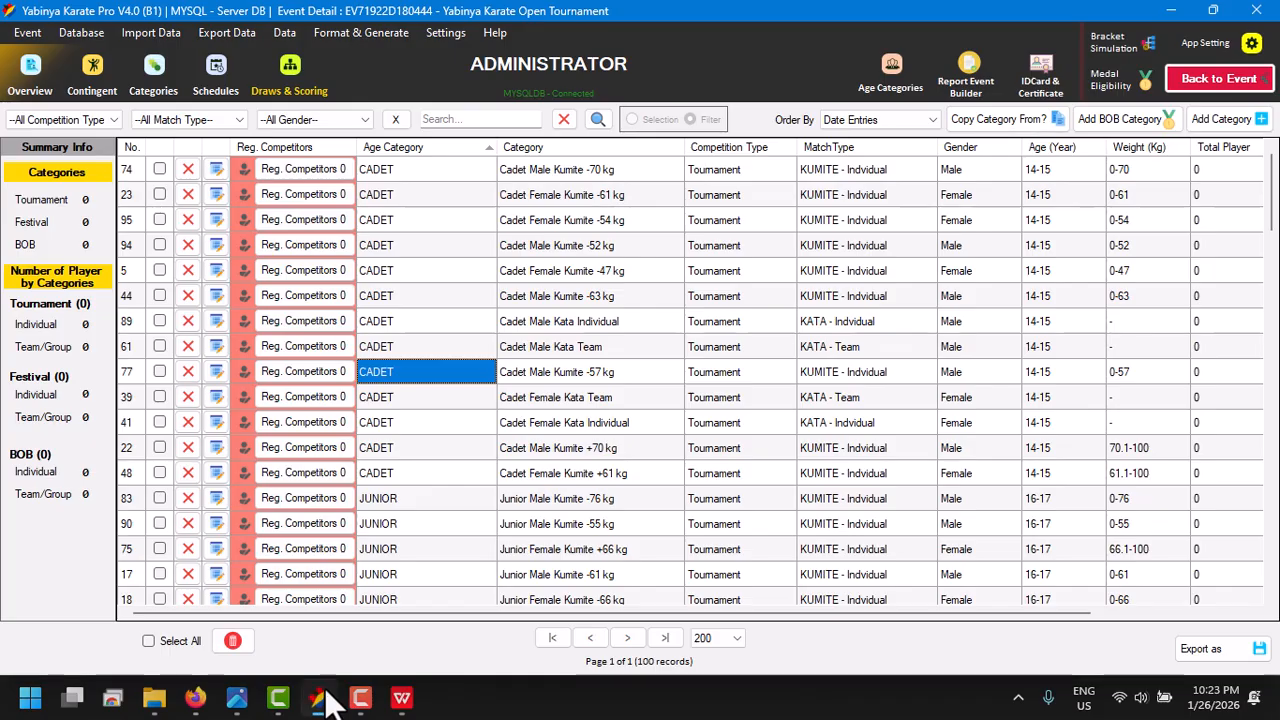
click(140, 34)
mouse_move(175, 134)
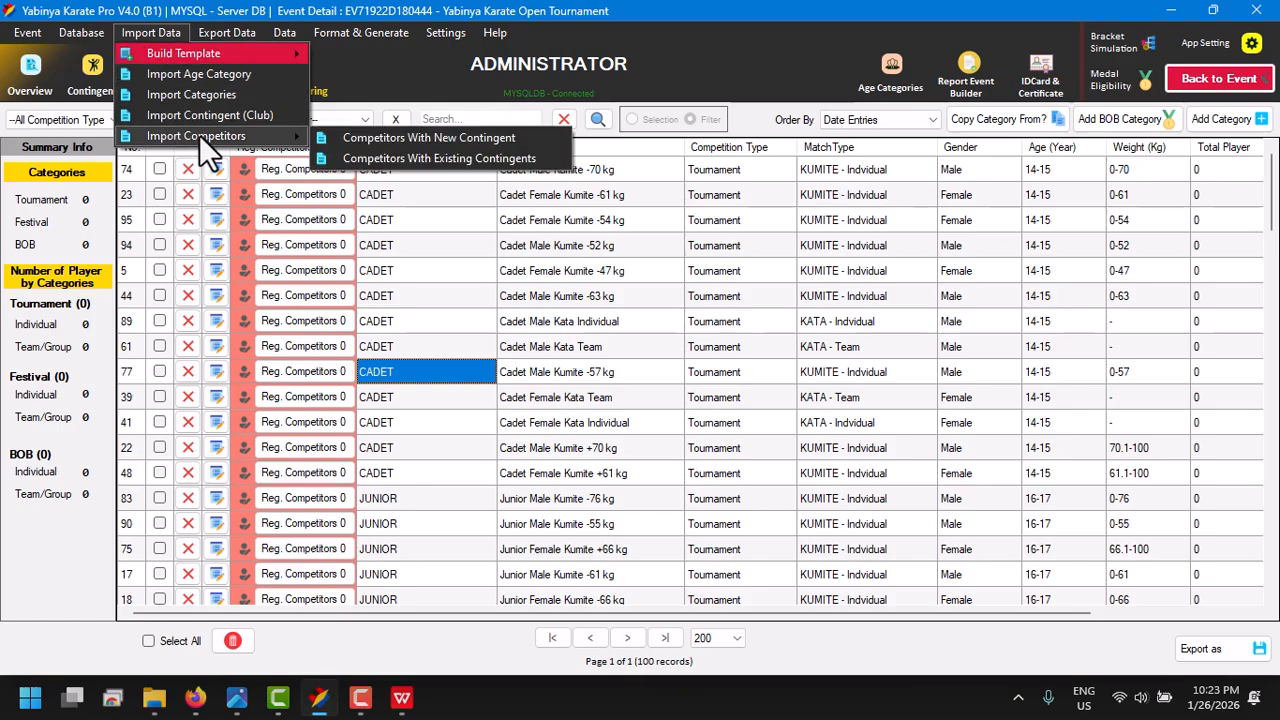
click(363, 136)
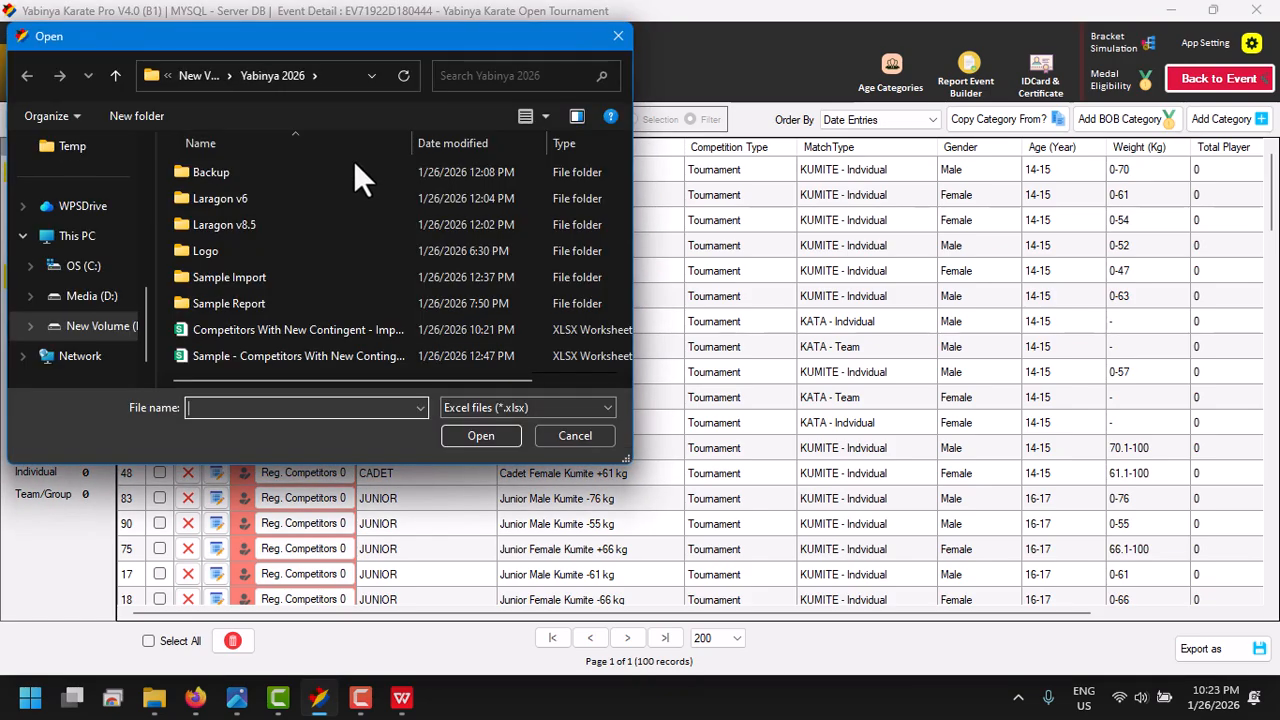
click(287, 355)
double_click(287, 355)
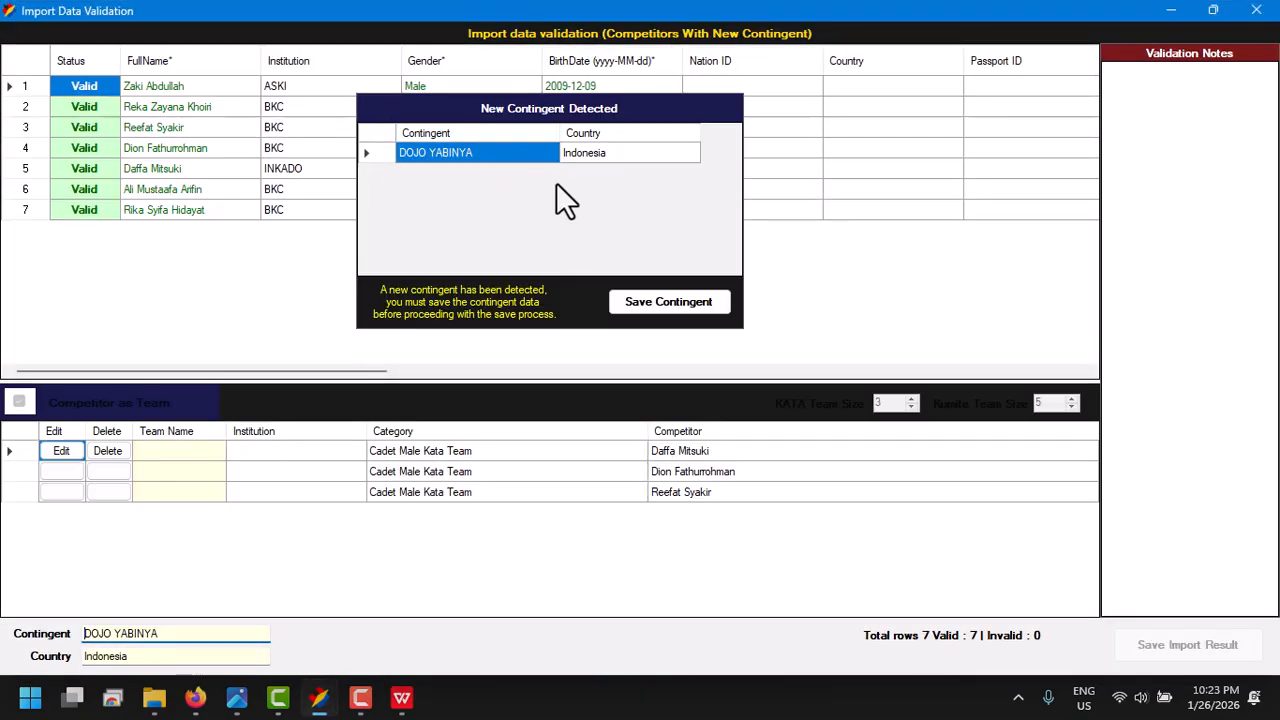
click(632, 302)
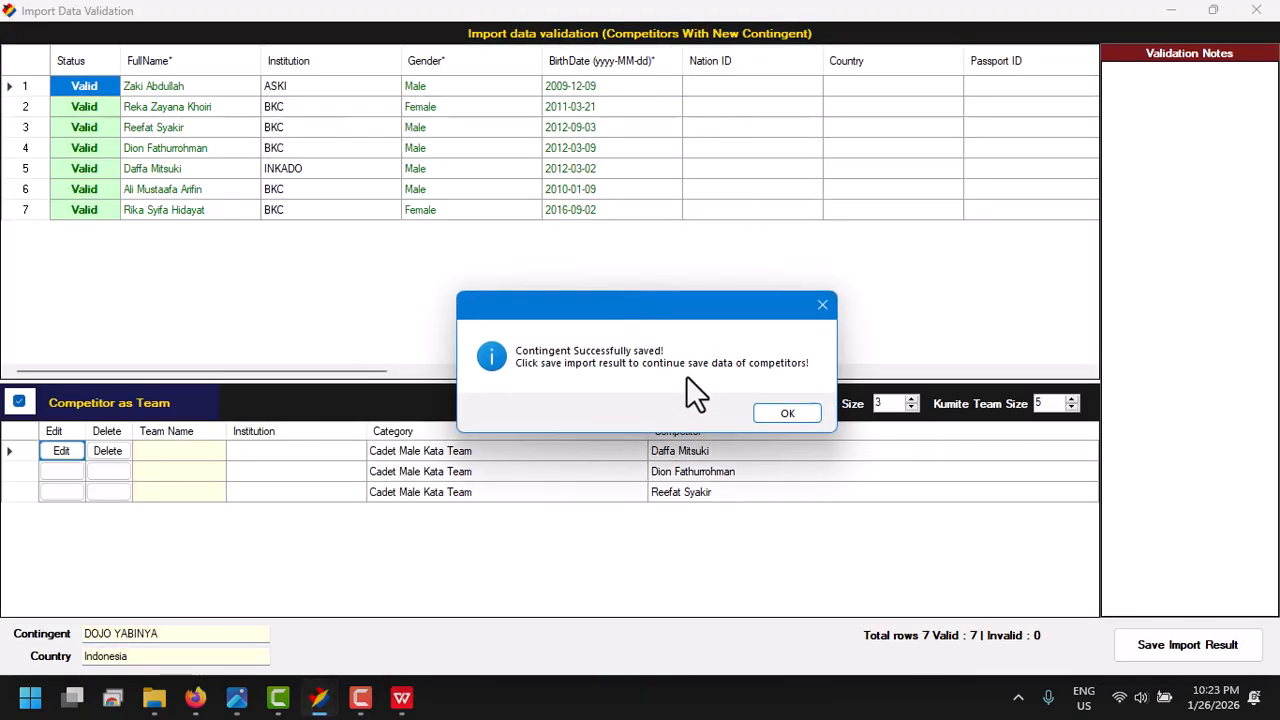
click(773, 408)
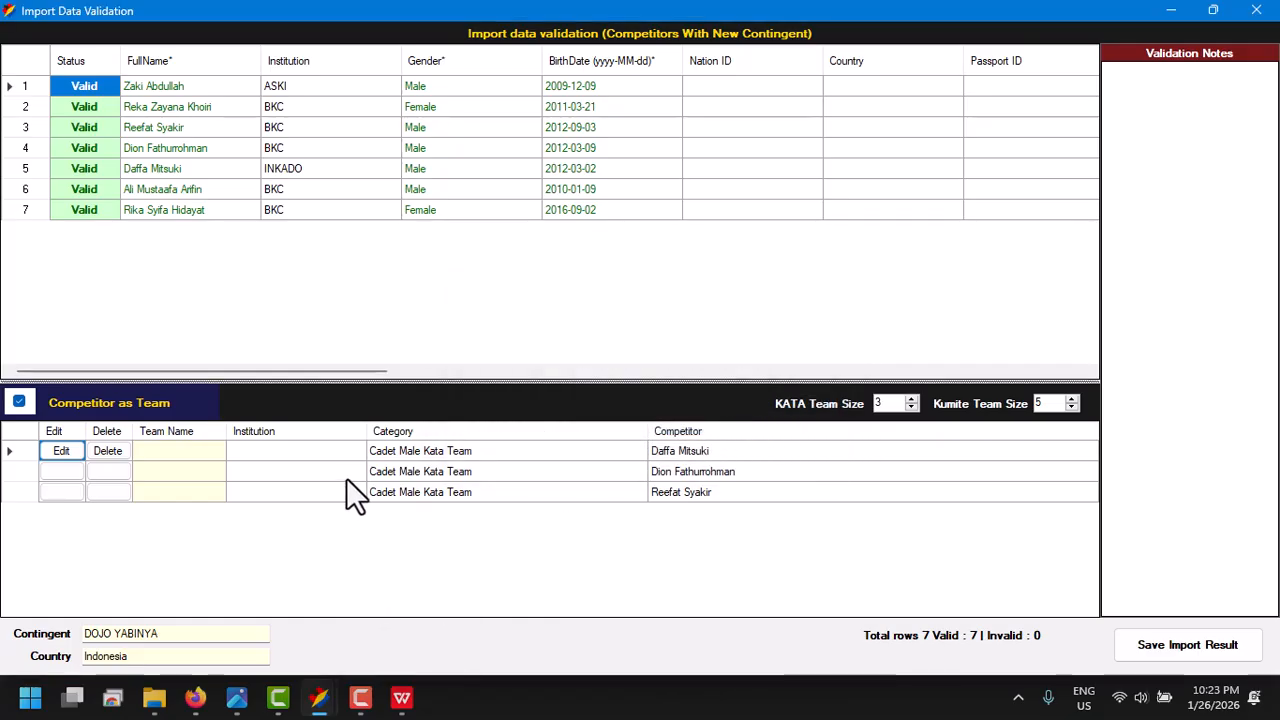
- Name the Cadet Male Kata Team entry with its first listed member's first name in capitals followed by CS
drag(417, 456, 603, 486)
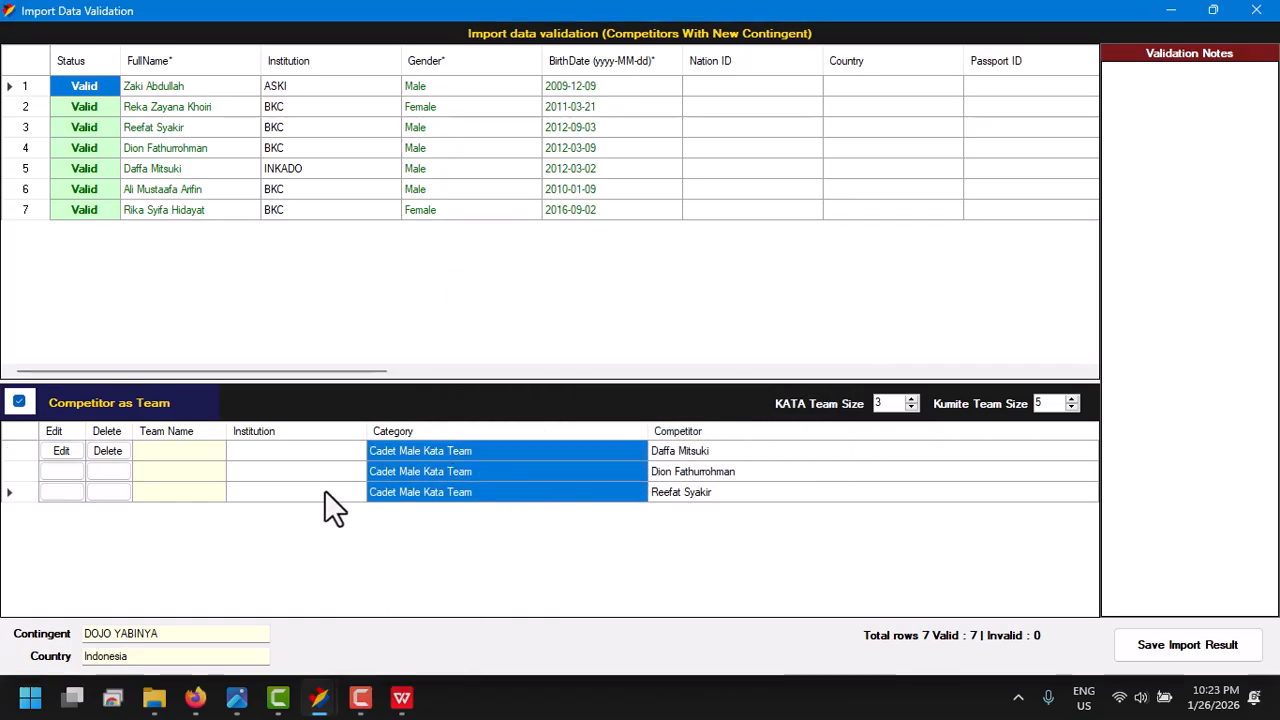
click(62, 451)
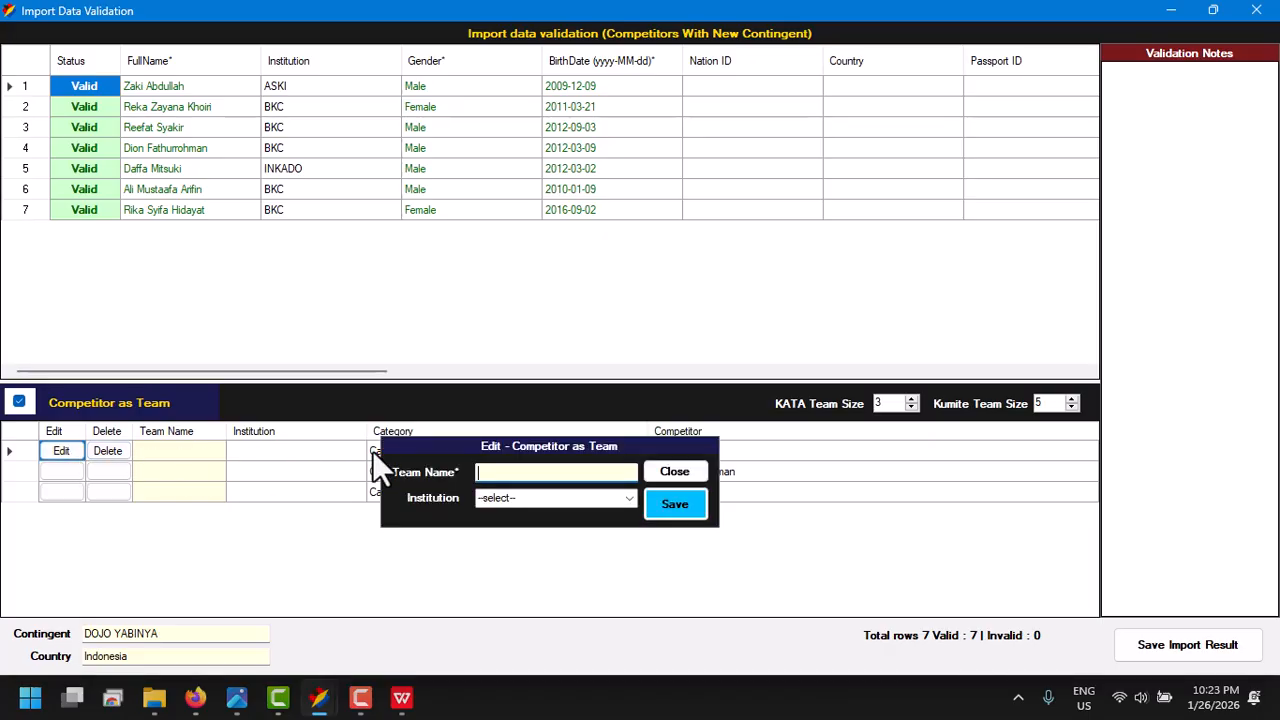
click(668, 472)
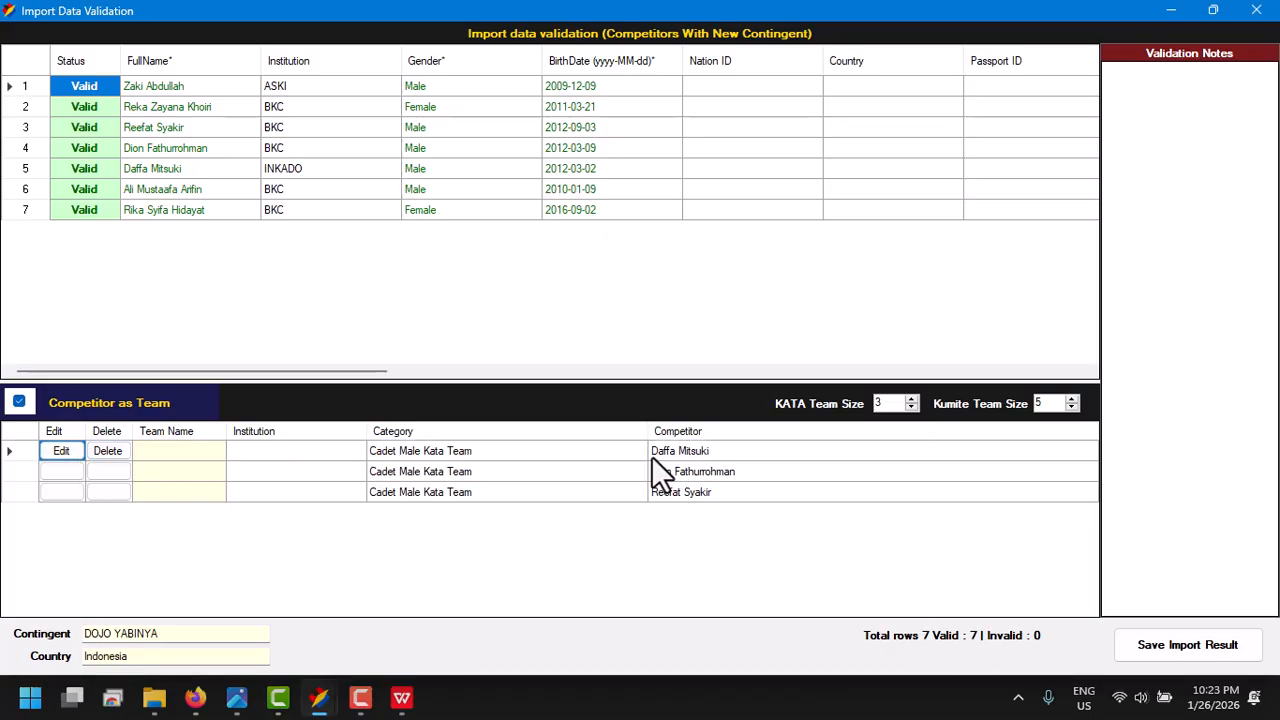
click(58, 456)
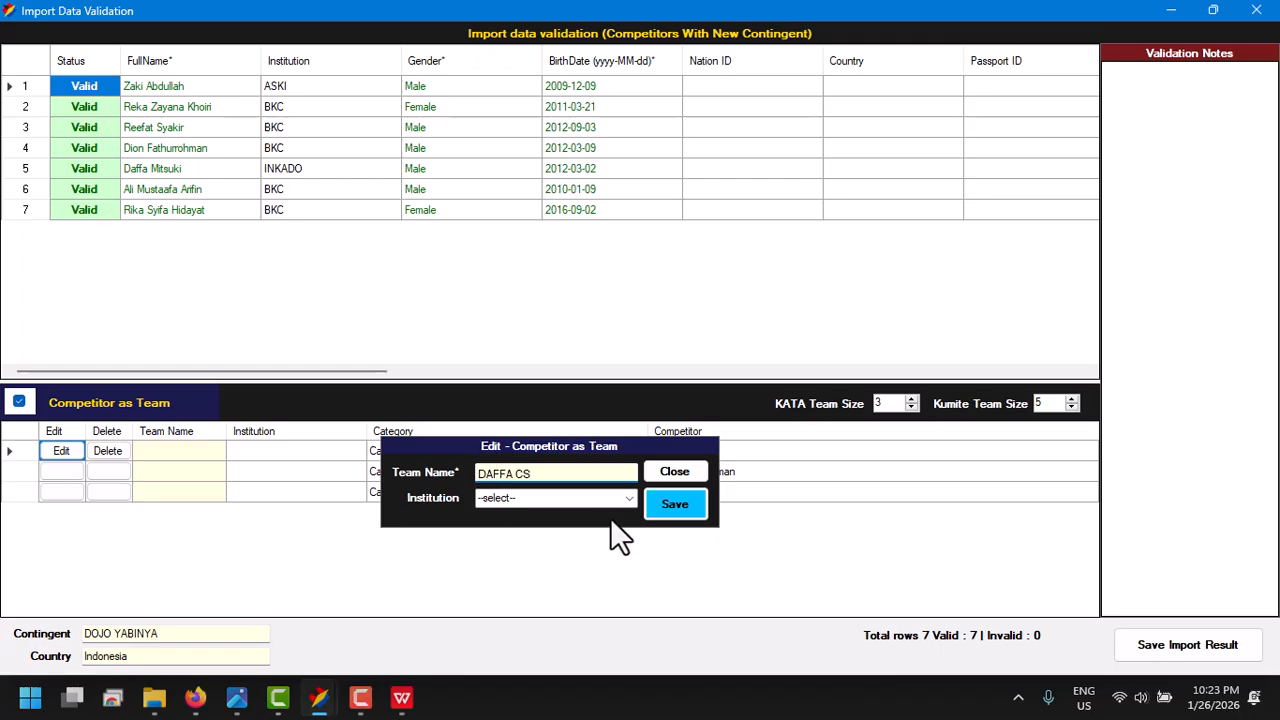
click(672, 506)
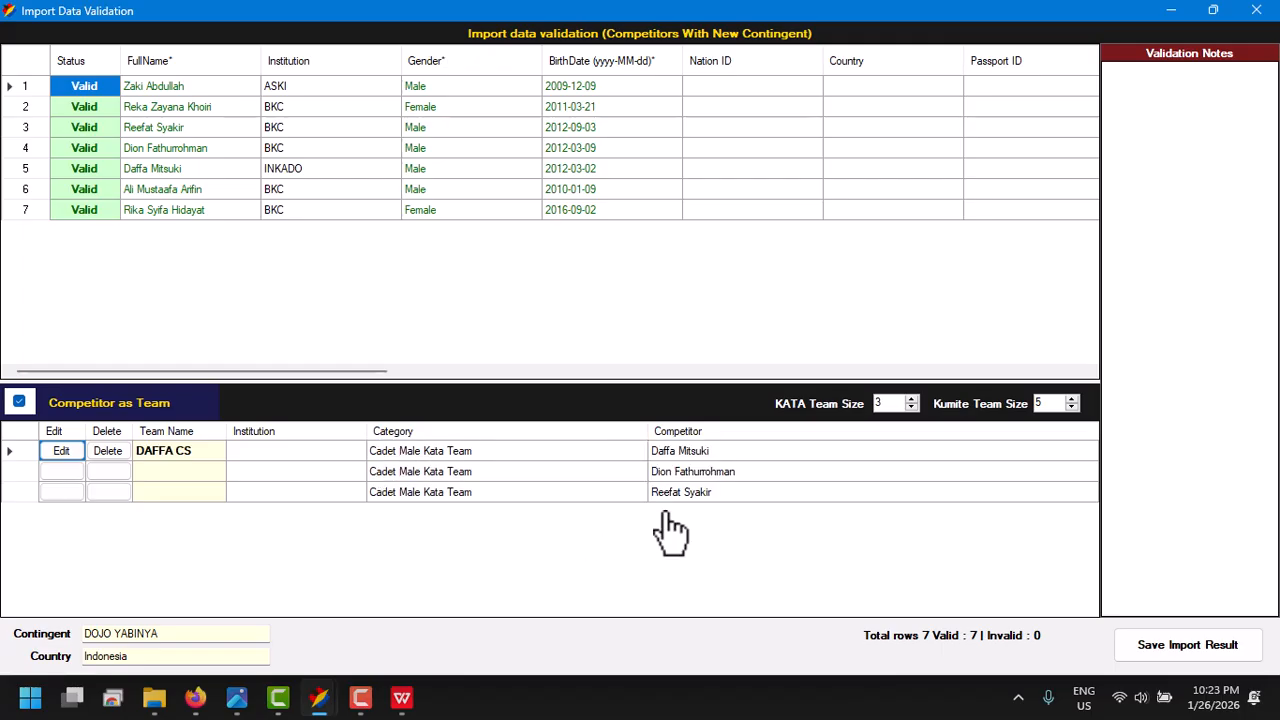
click(570, 489)
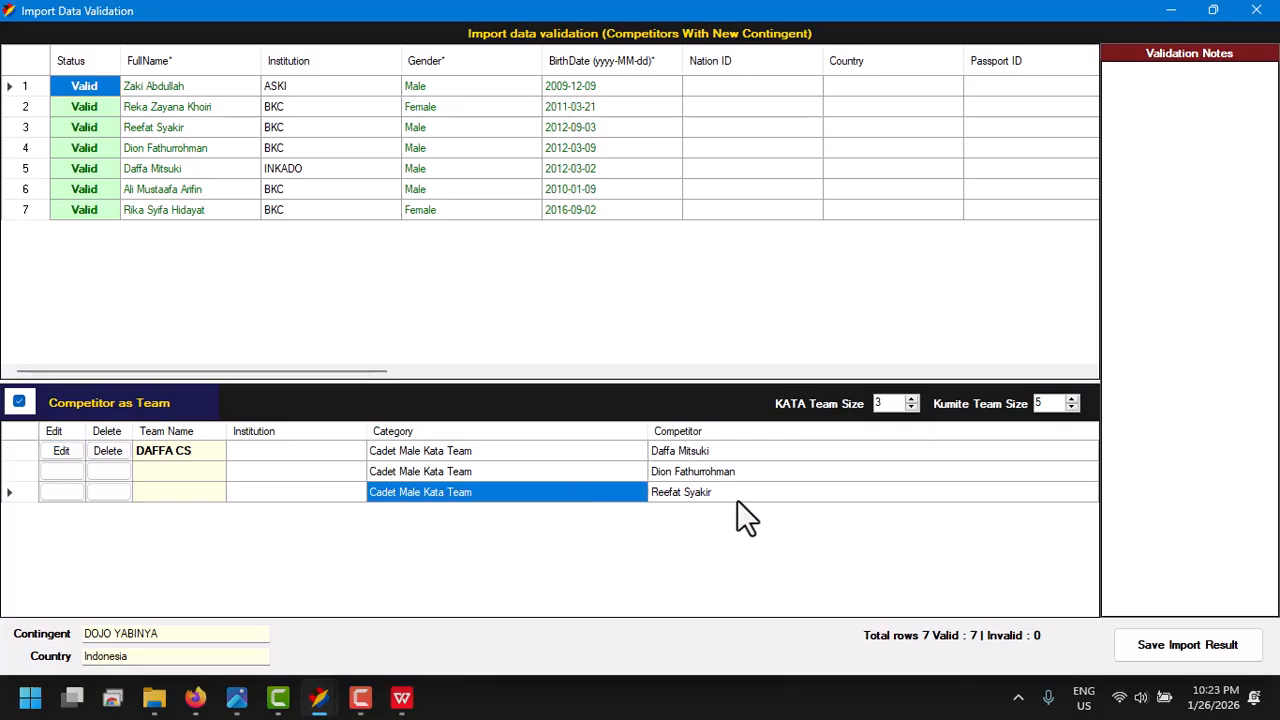
- Save the import result and open the DOJO YABINYA contingent's competitor list
click(1141, 645)
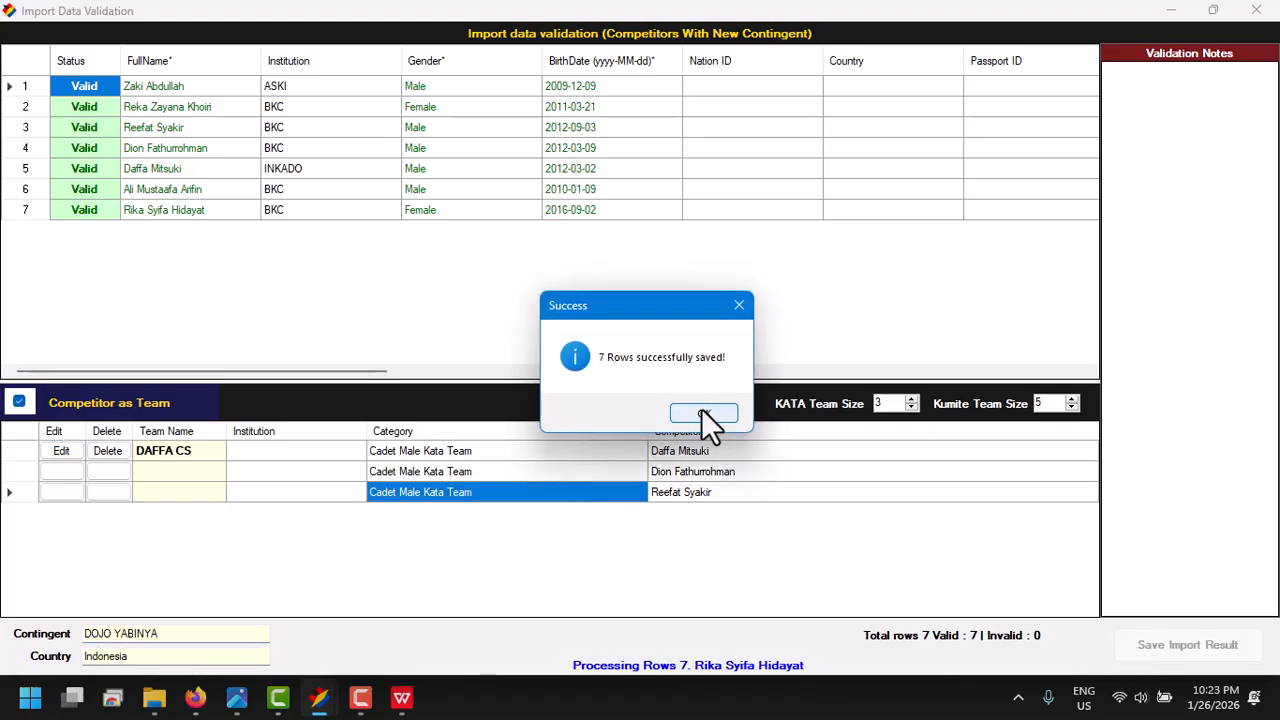
click(703, 413)
click(1256, 12)
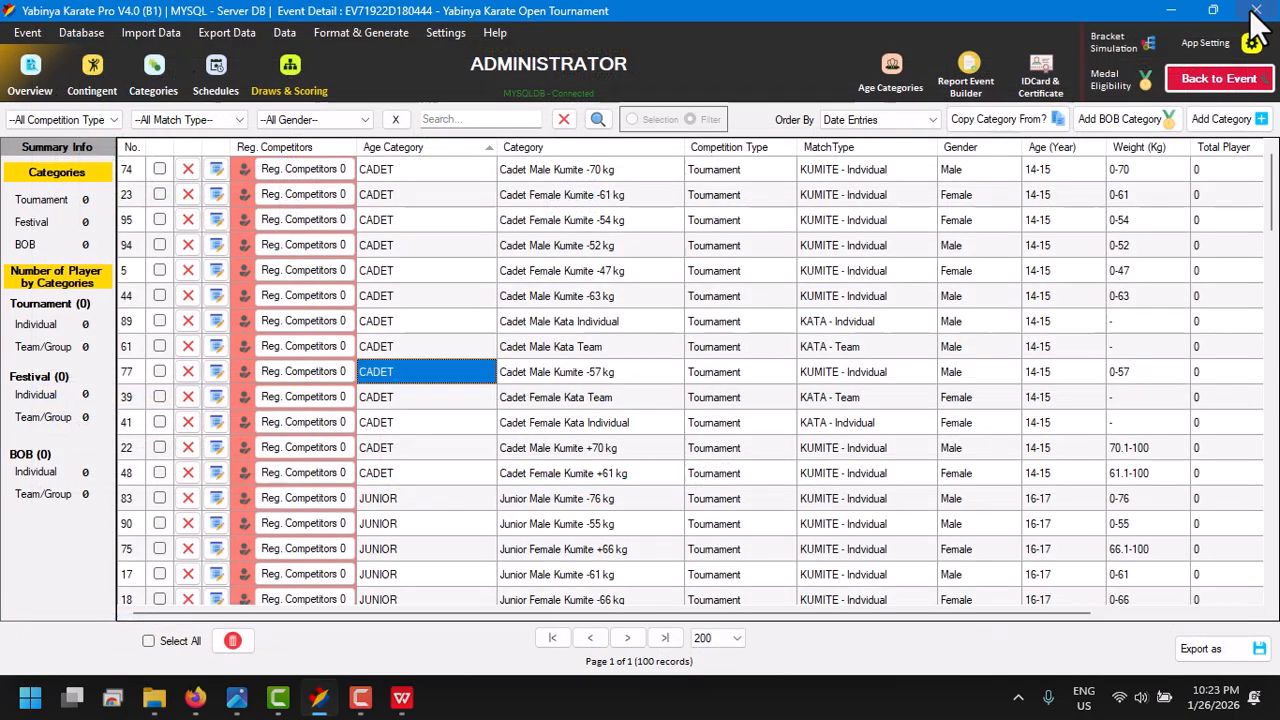
click(93, 75)
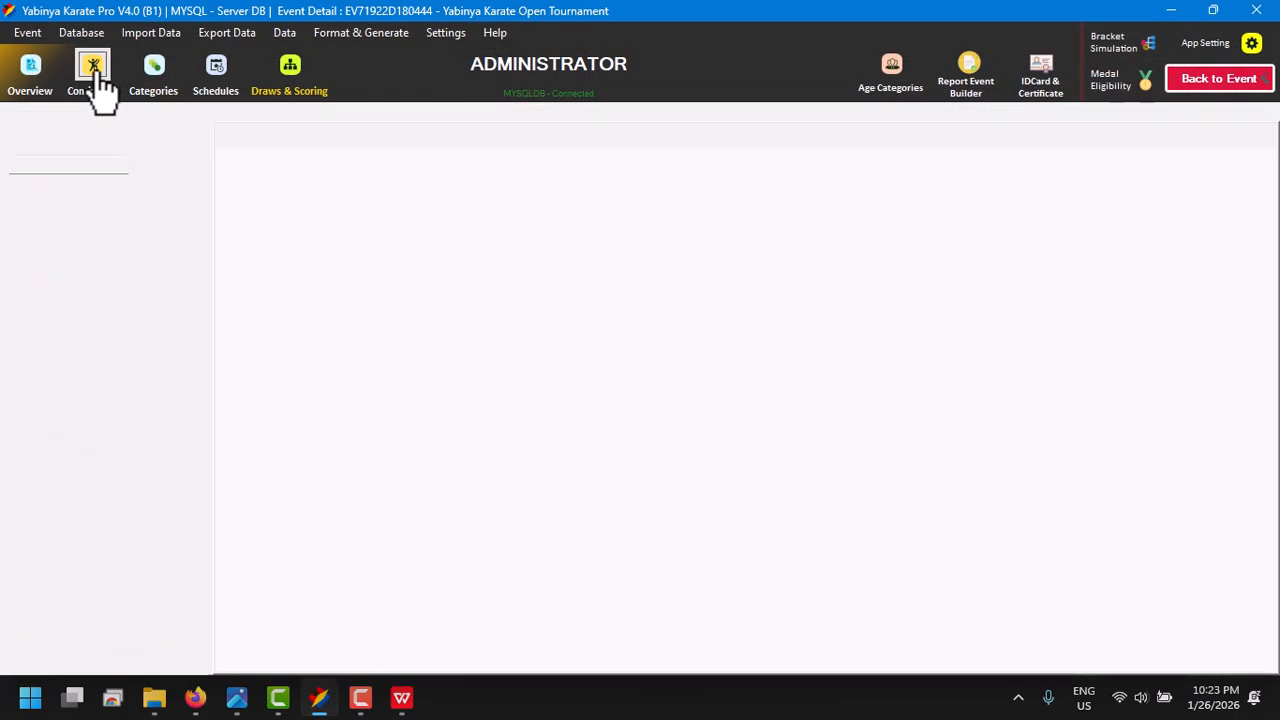
double_click(85, 228)
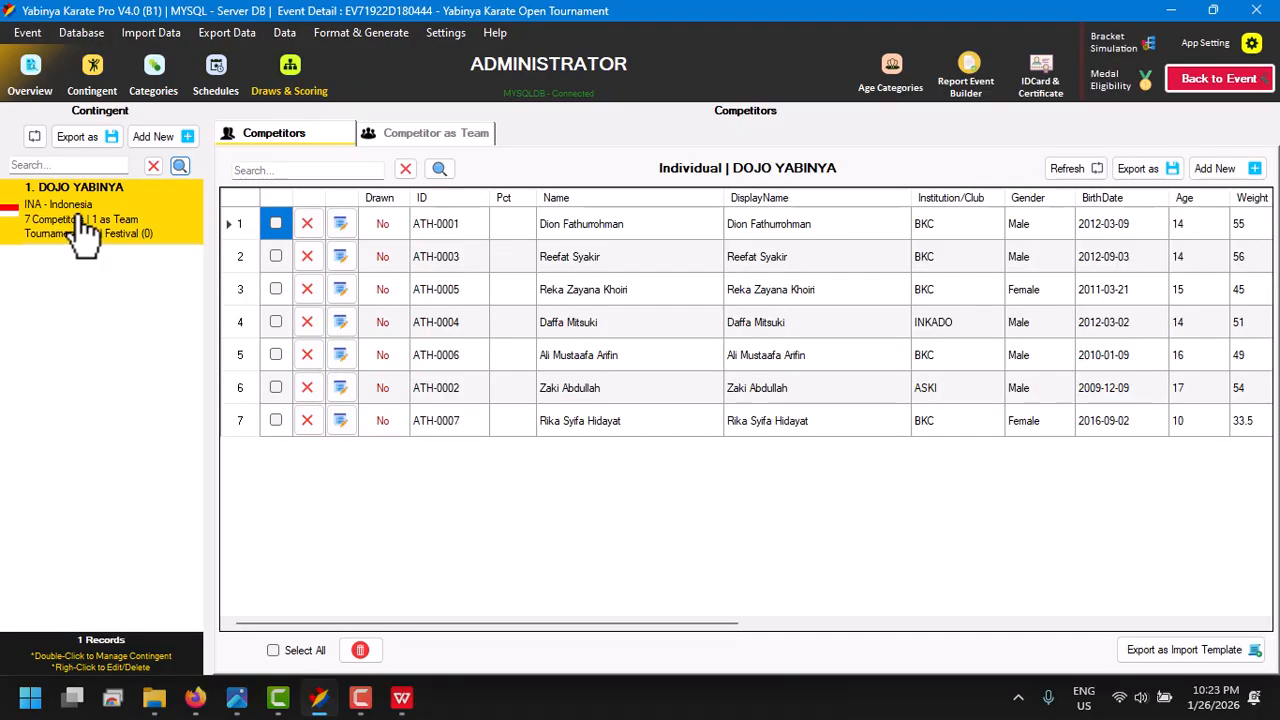
- Open the third DOJO YABINYA competitor's entry and check the individual category list with the competitor-info filter applied and removed
click(340, 289)
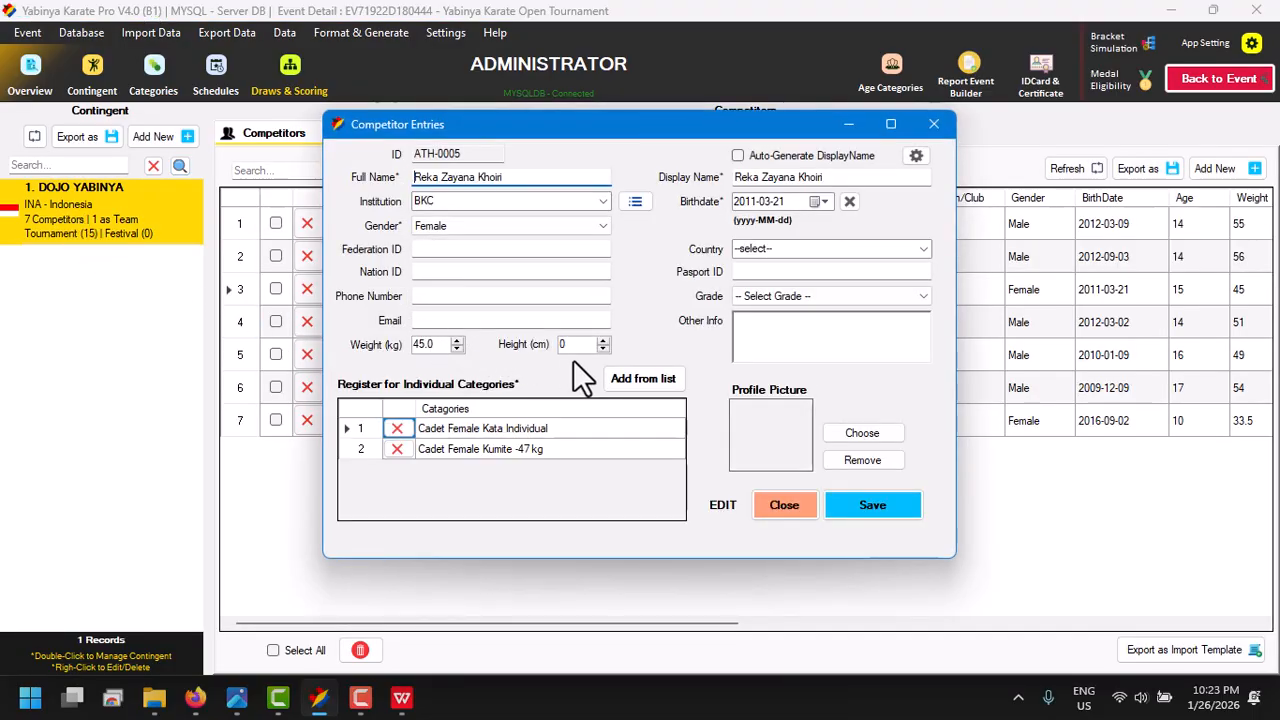
click(645, 385)
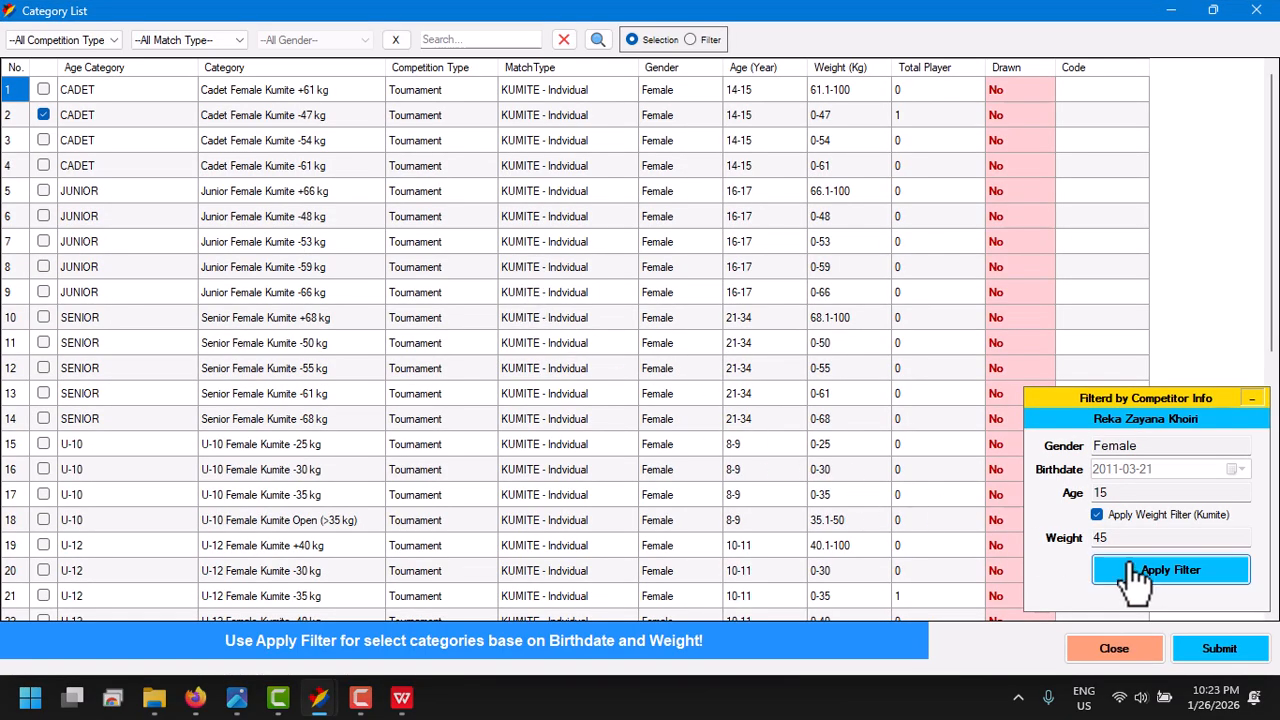
click(1135, 574)
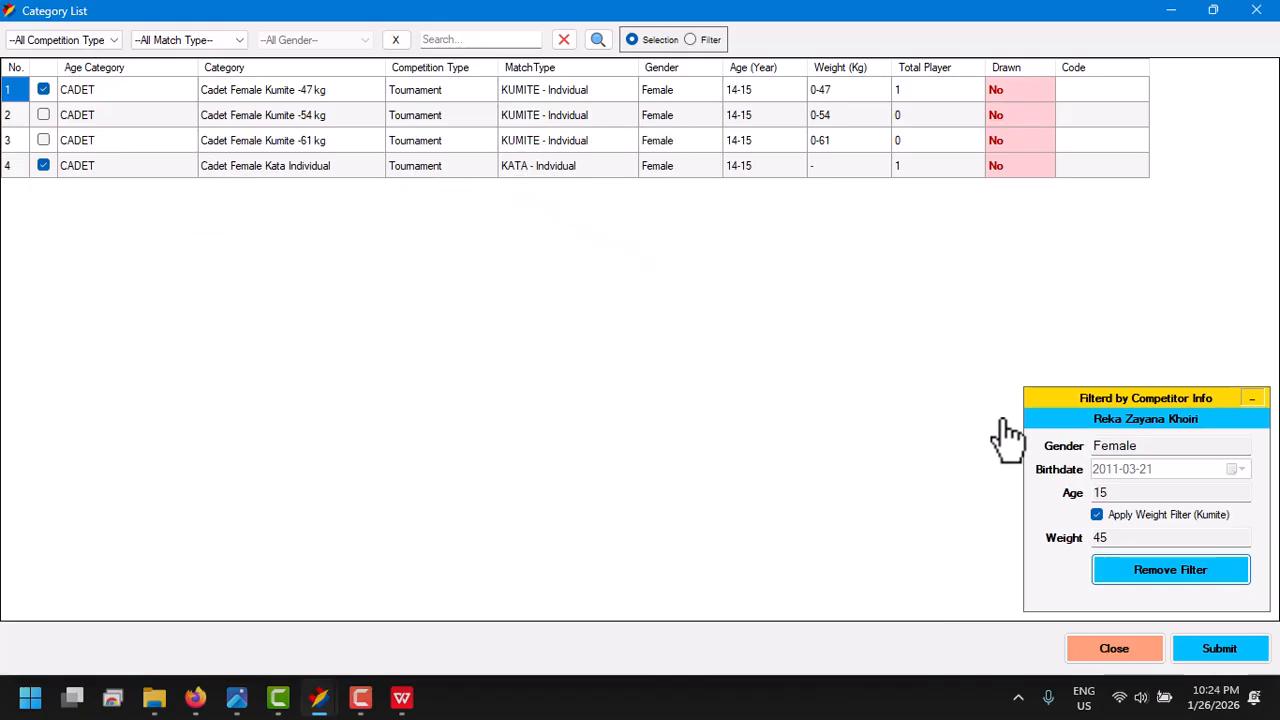
click(1125, 572)
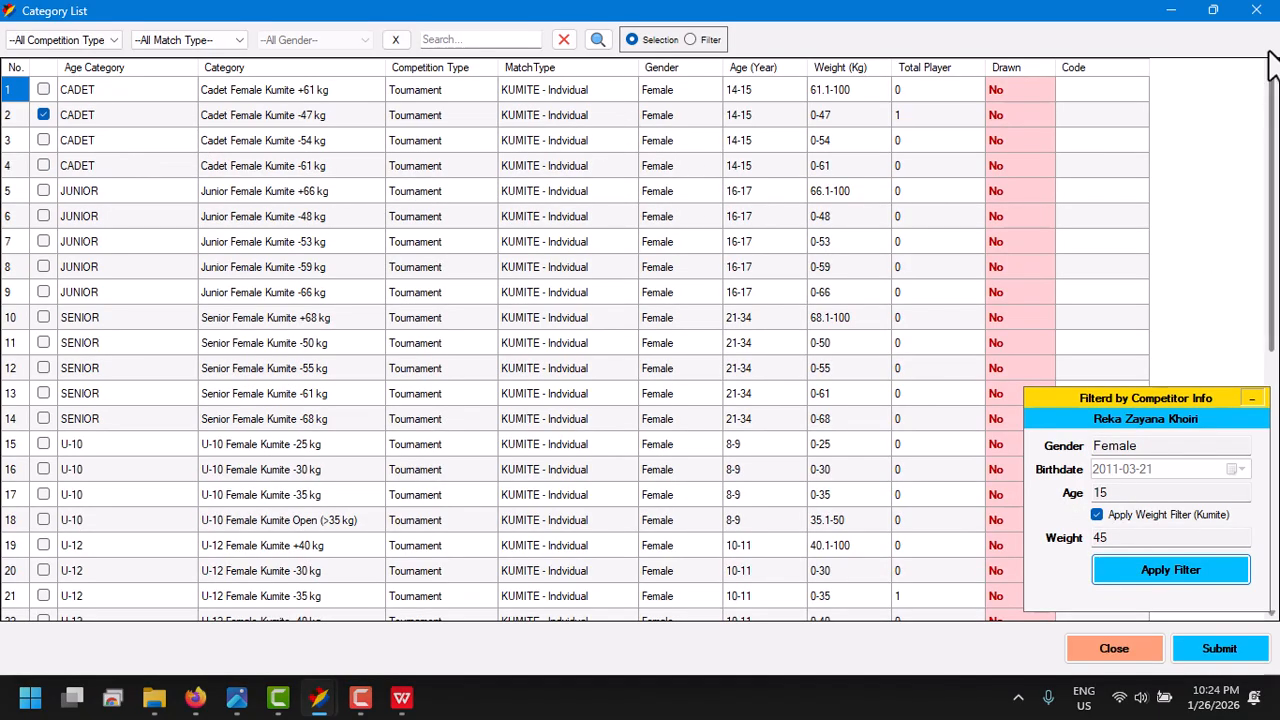
click(1258, 11)
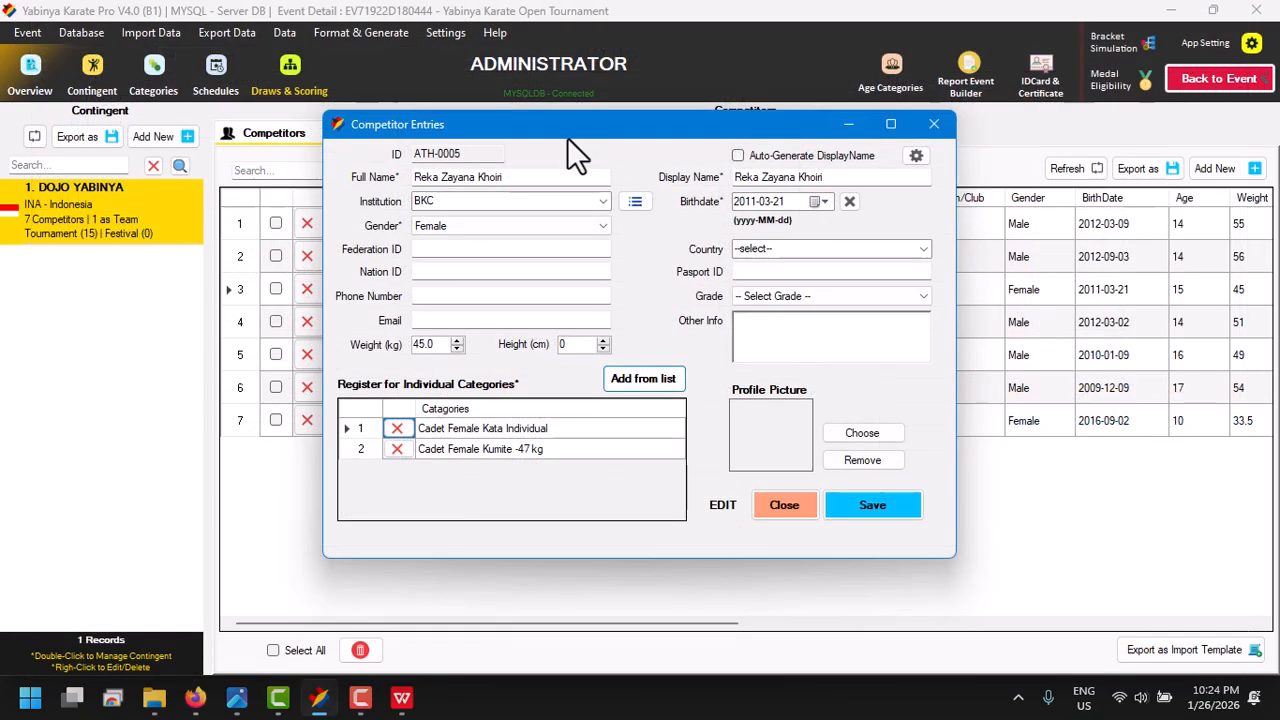
click(933, 126)
- Review the DOJO YABINYA team entry's members and its list of available team categories
click(472, 148)
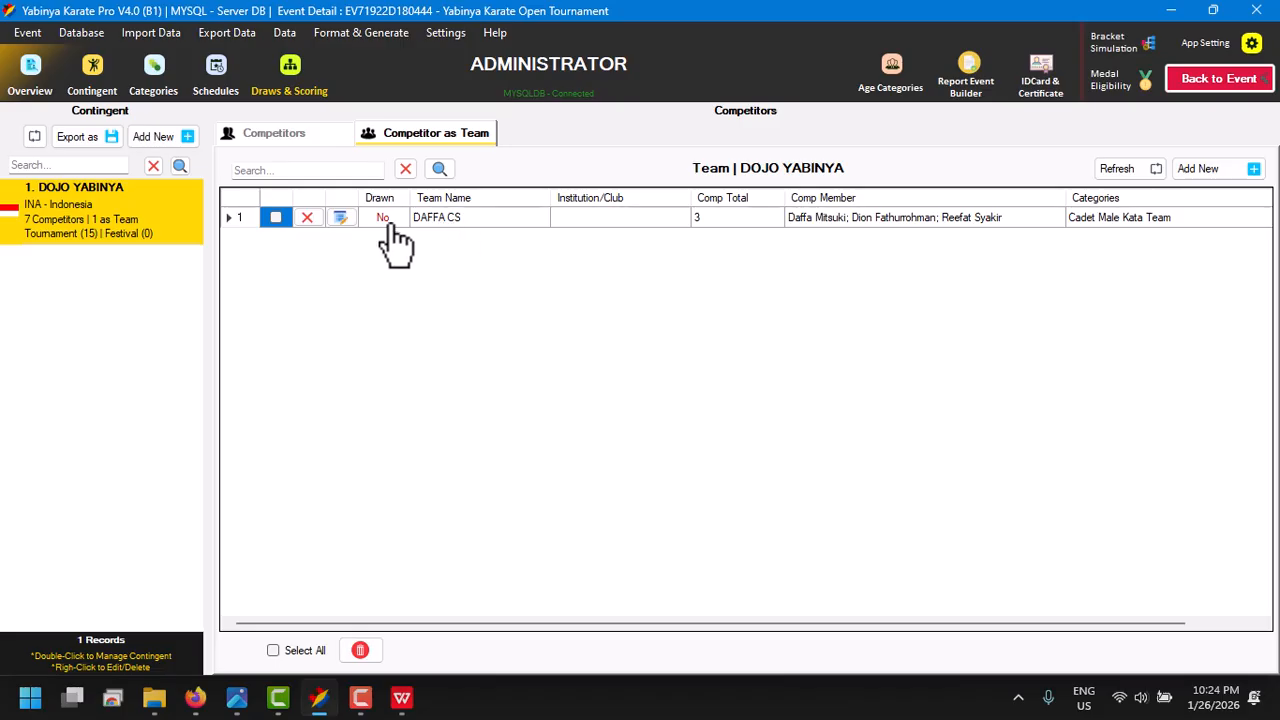
click(341, 219)
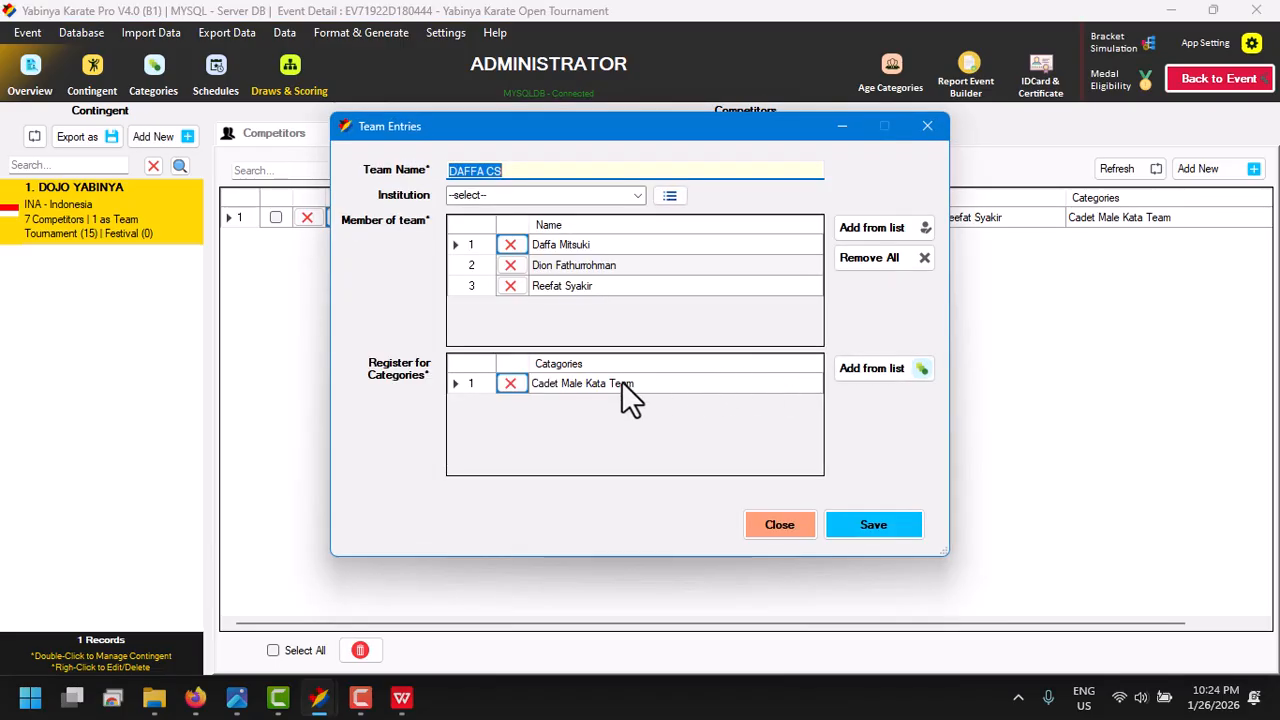
click(860, 375)
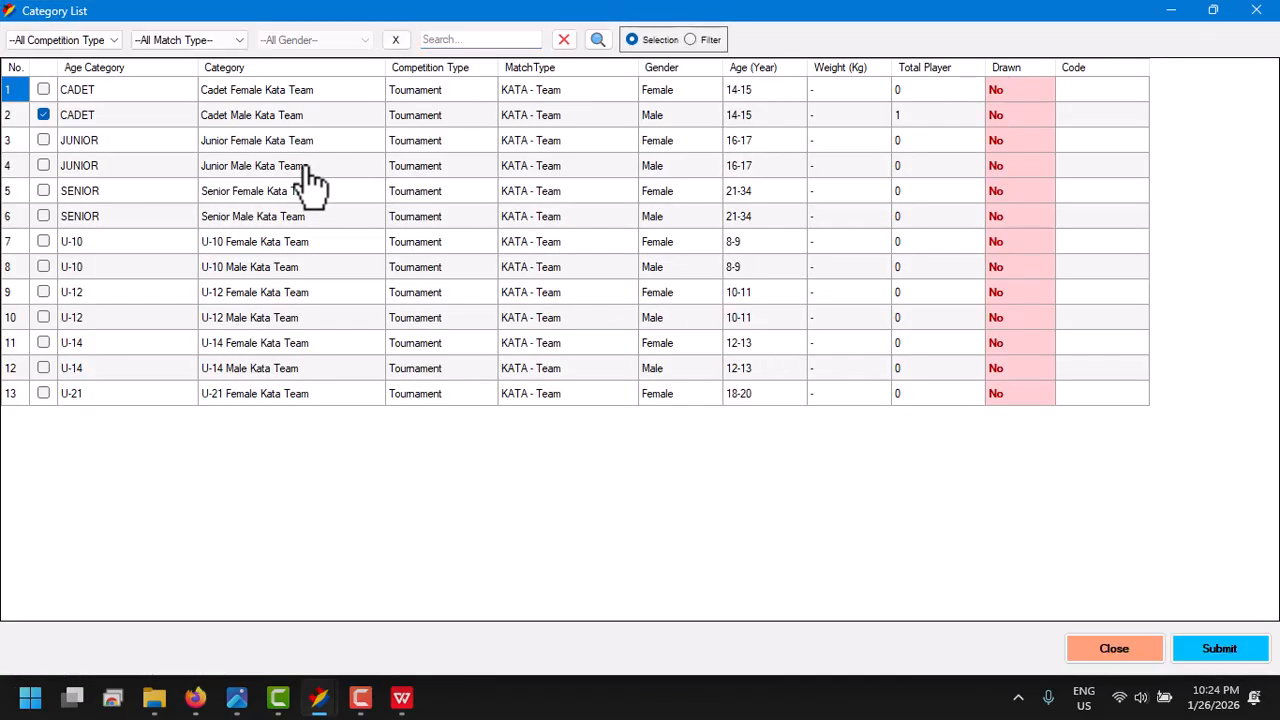
click(1100, 652)
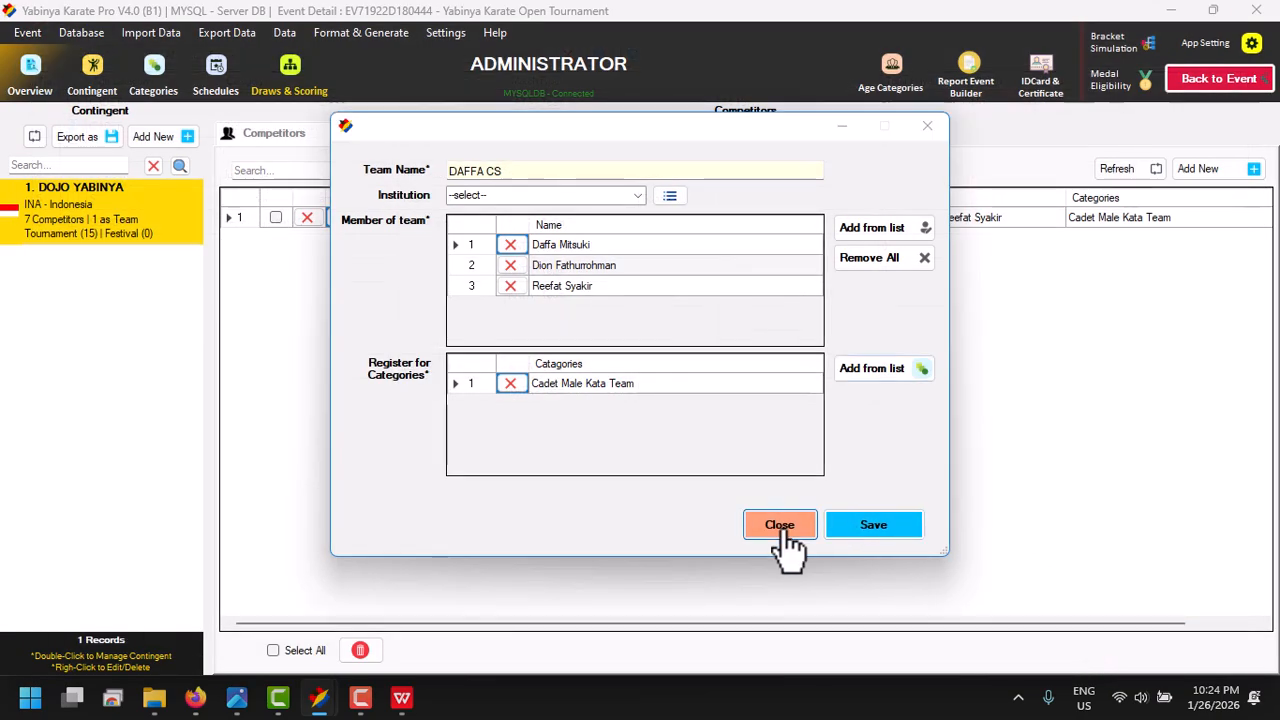
click(777, 526)
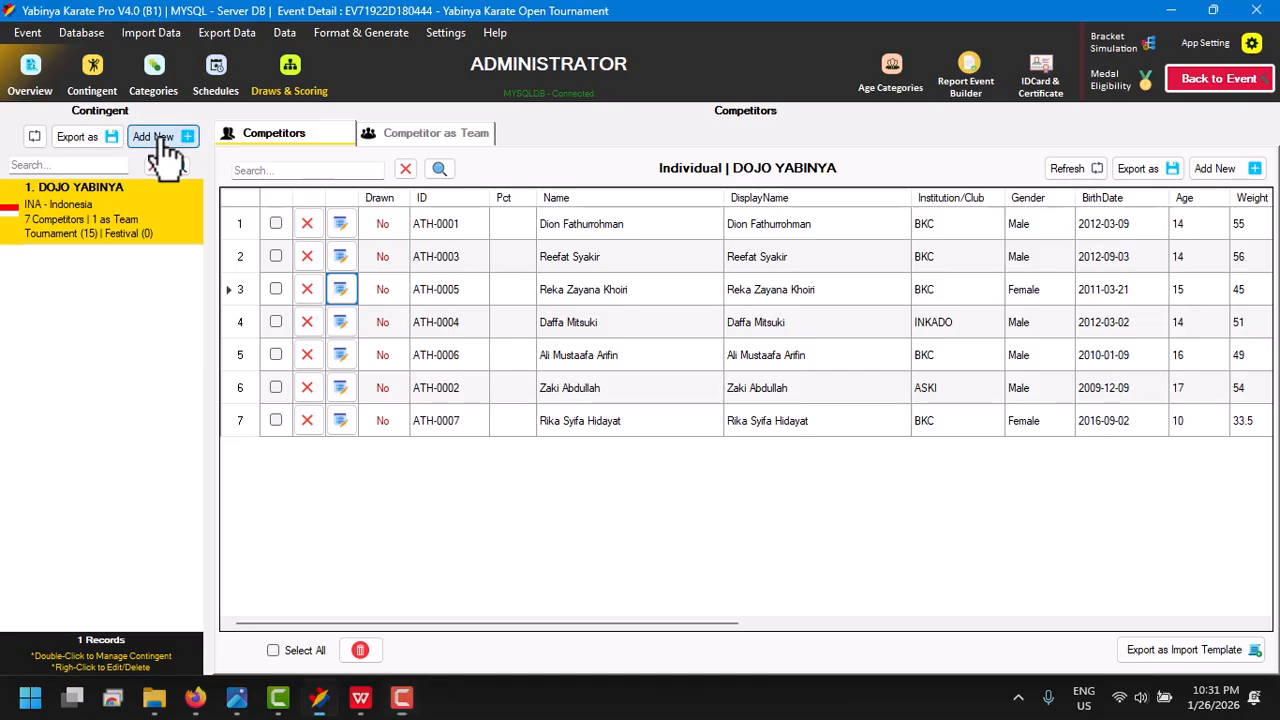
- Start a new contingent of type Club/Organization/Other and name it DOJO X
click(158, 139)
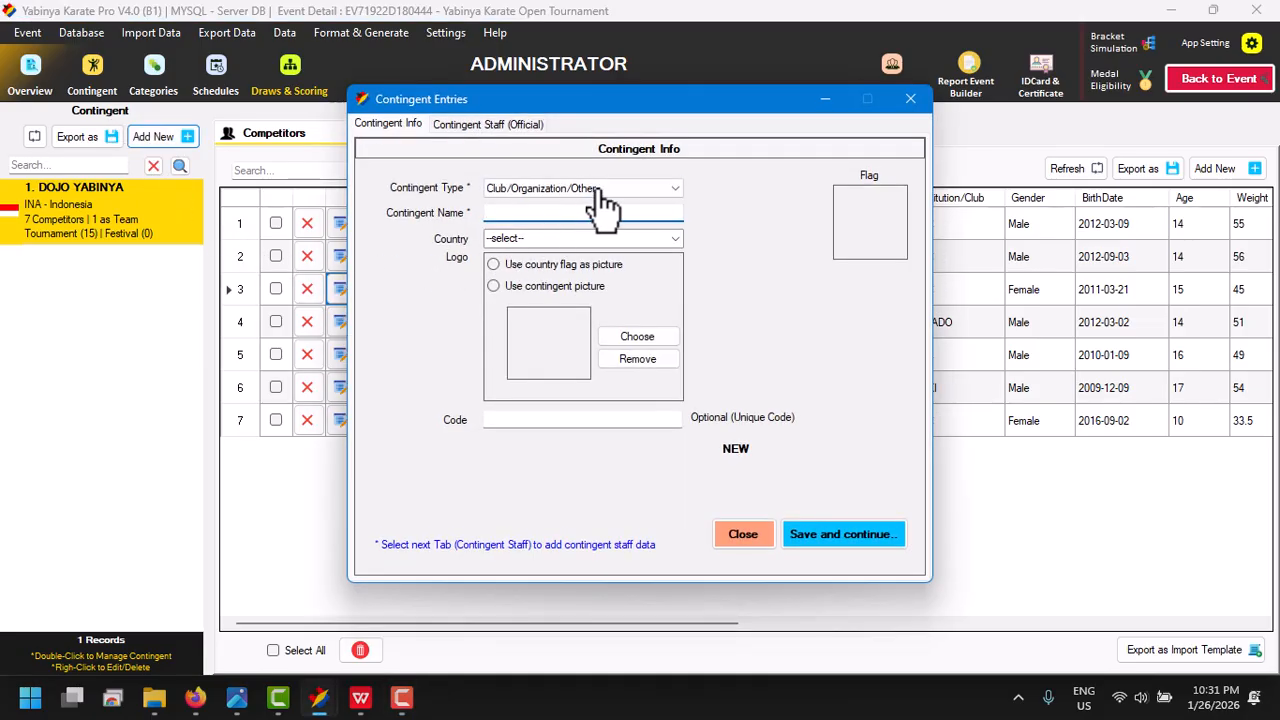
click(600, 194)
click(578, 217)
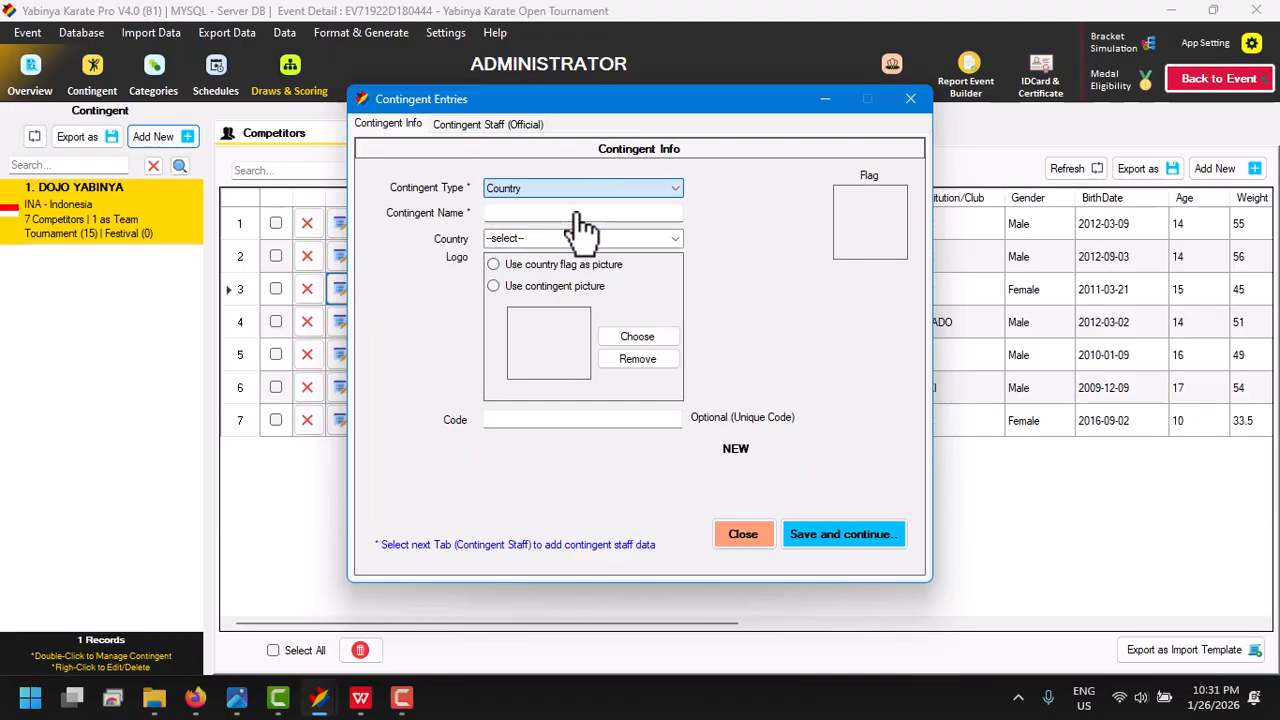
click(575, 193)
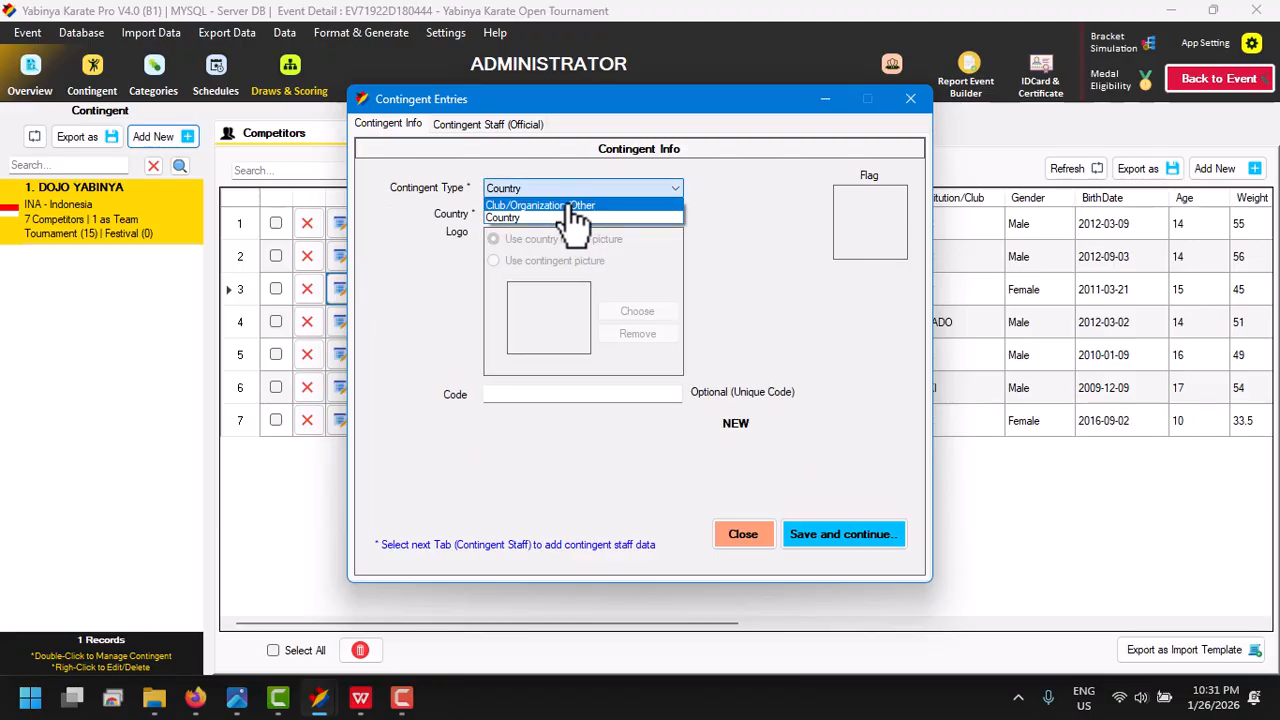
click(575, 205)
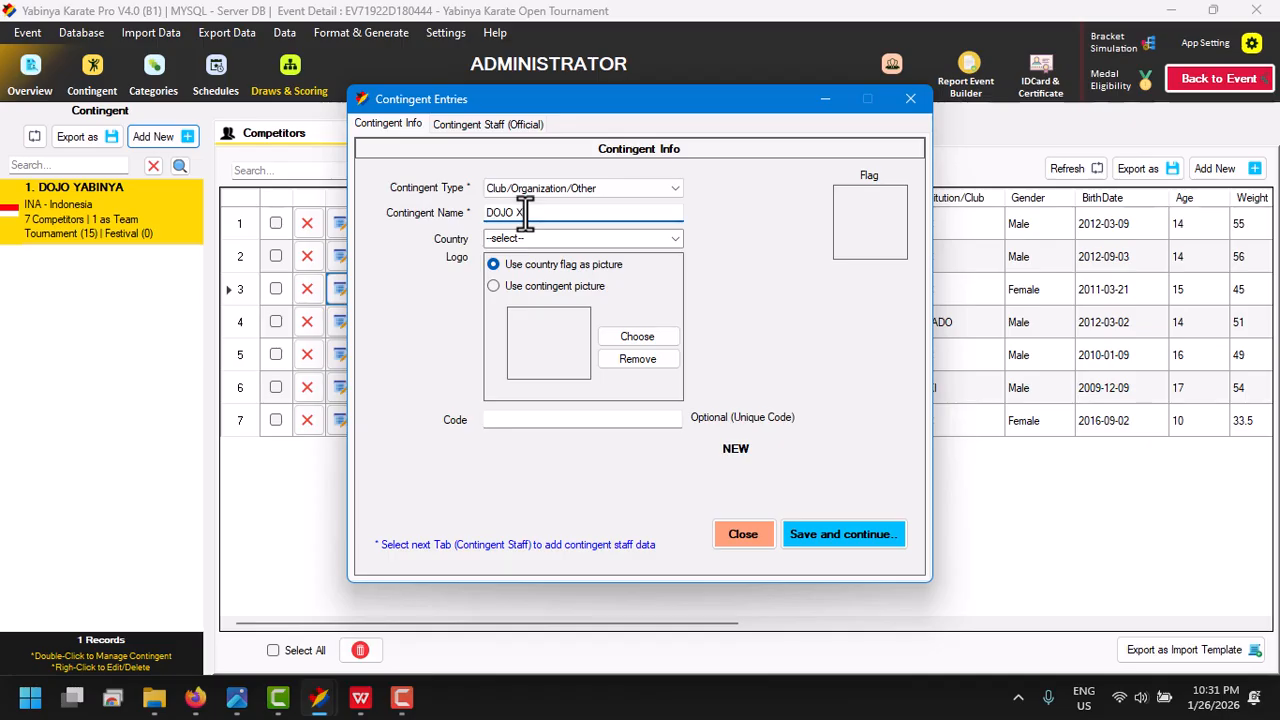
- Set the new contingent's country to Indonesia
click(678, 240)
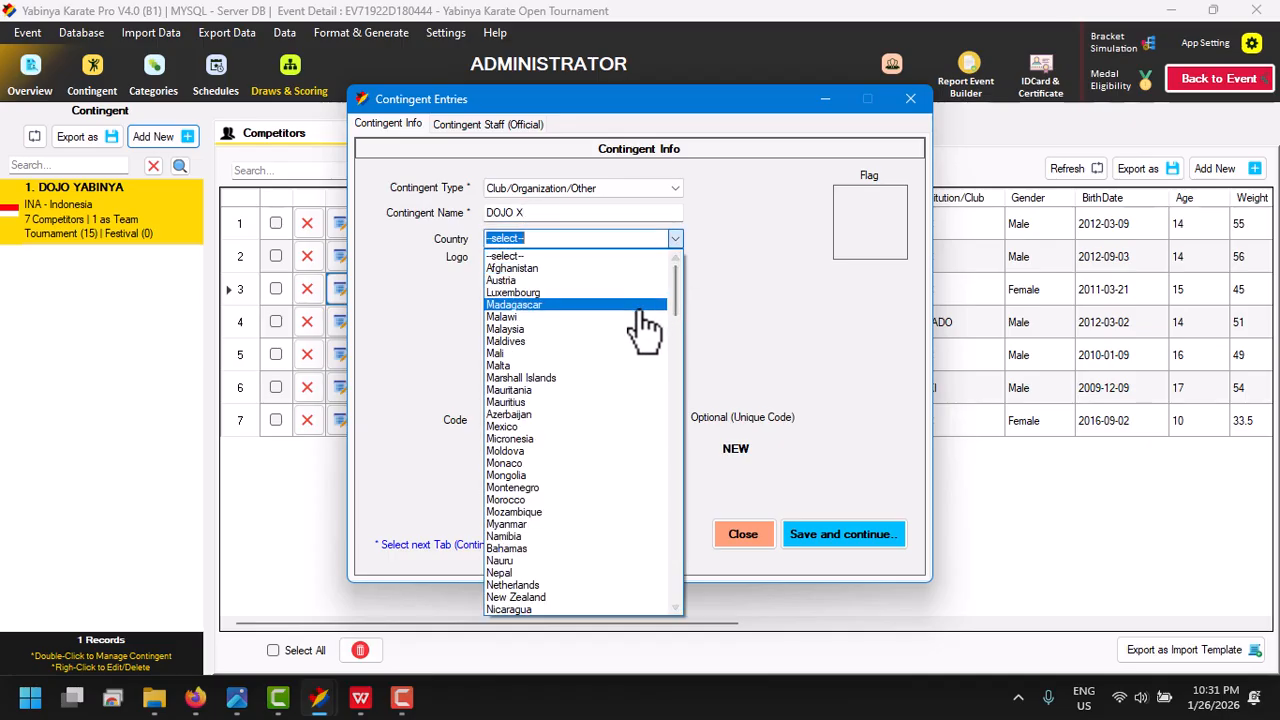
text(ind)
key(Down)
key(Down)
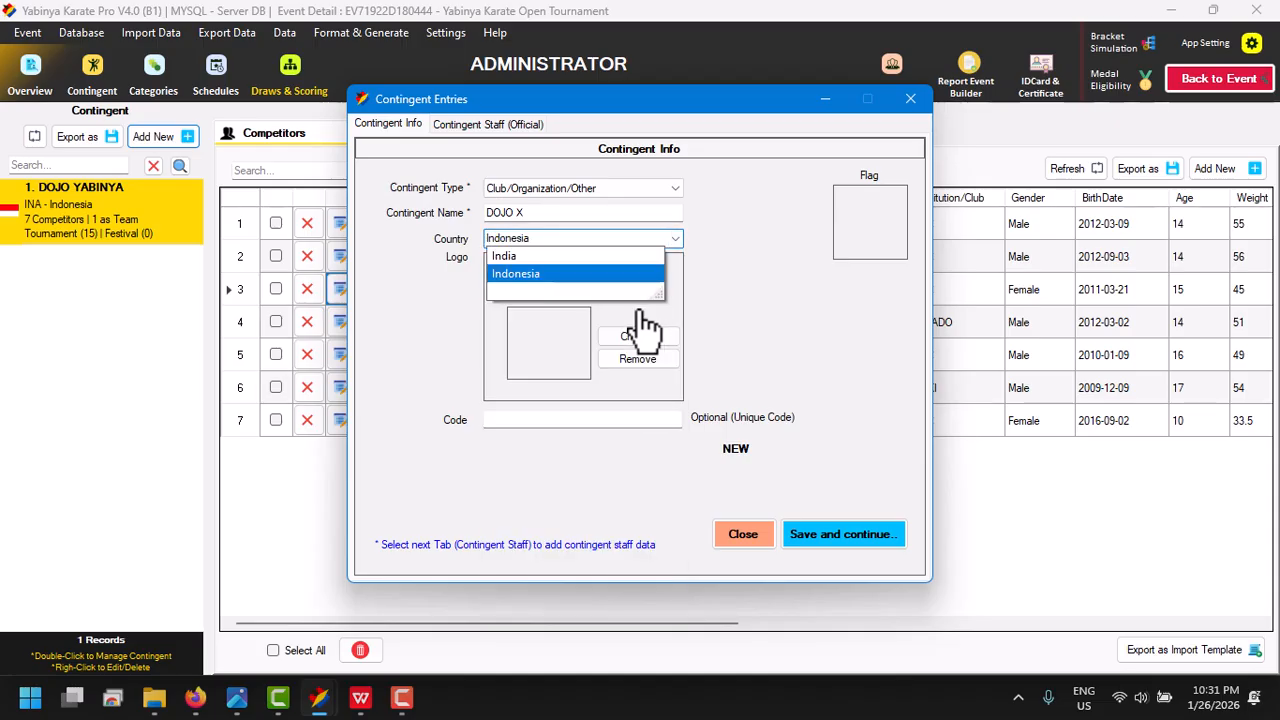
key(Return)
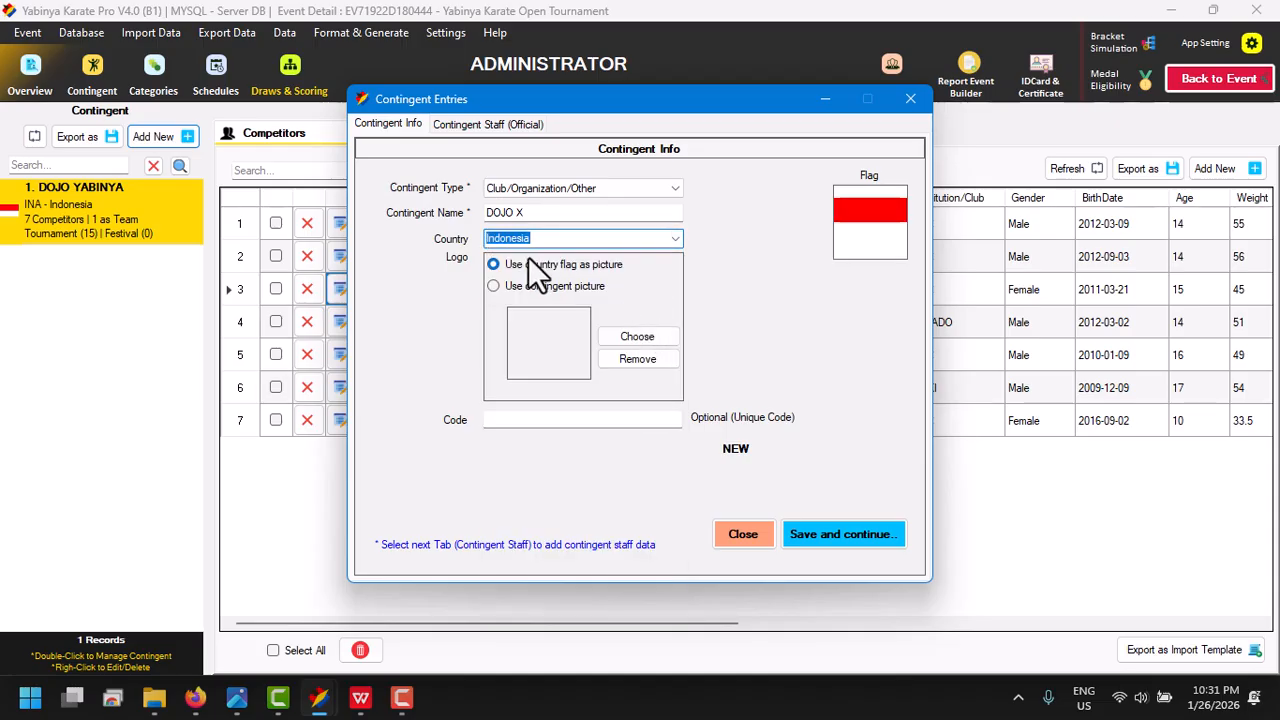
- Use pctDataLeft.png from the Logo folder as the contingent picture and save the DOJO X contingent
click(574, 292)
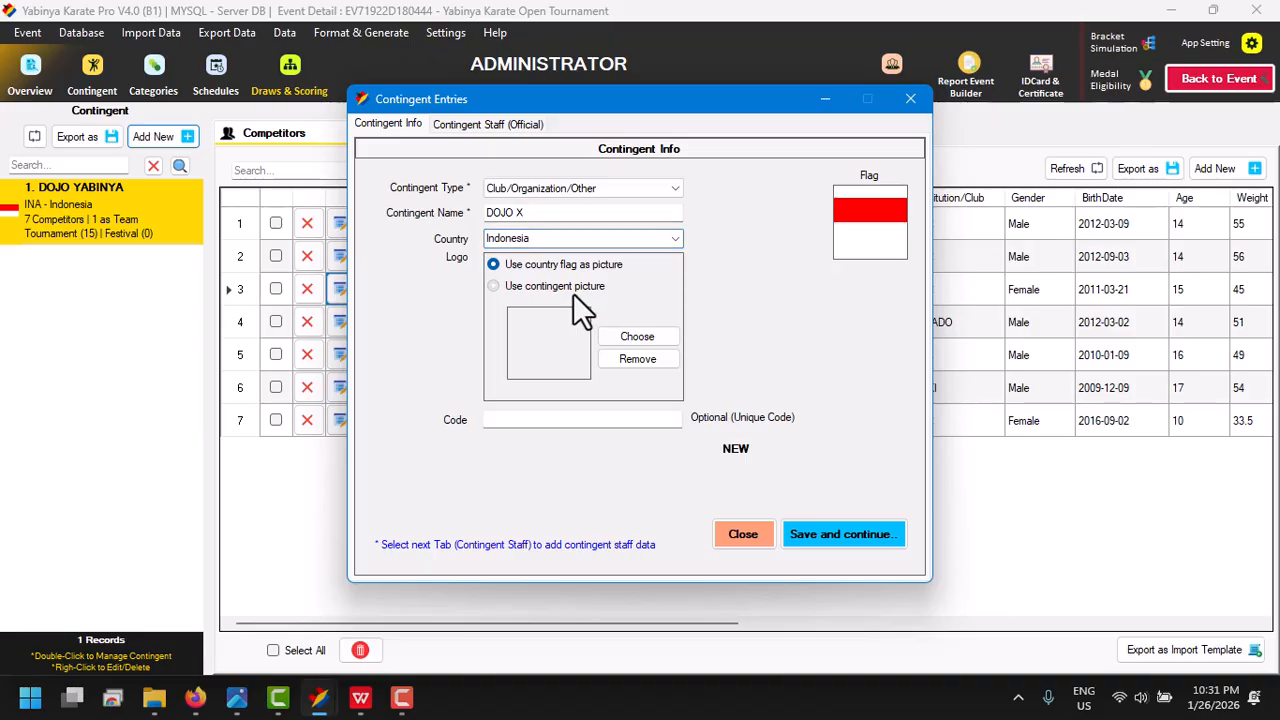
click(624, 337)
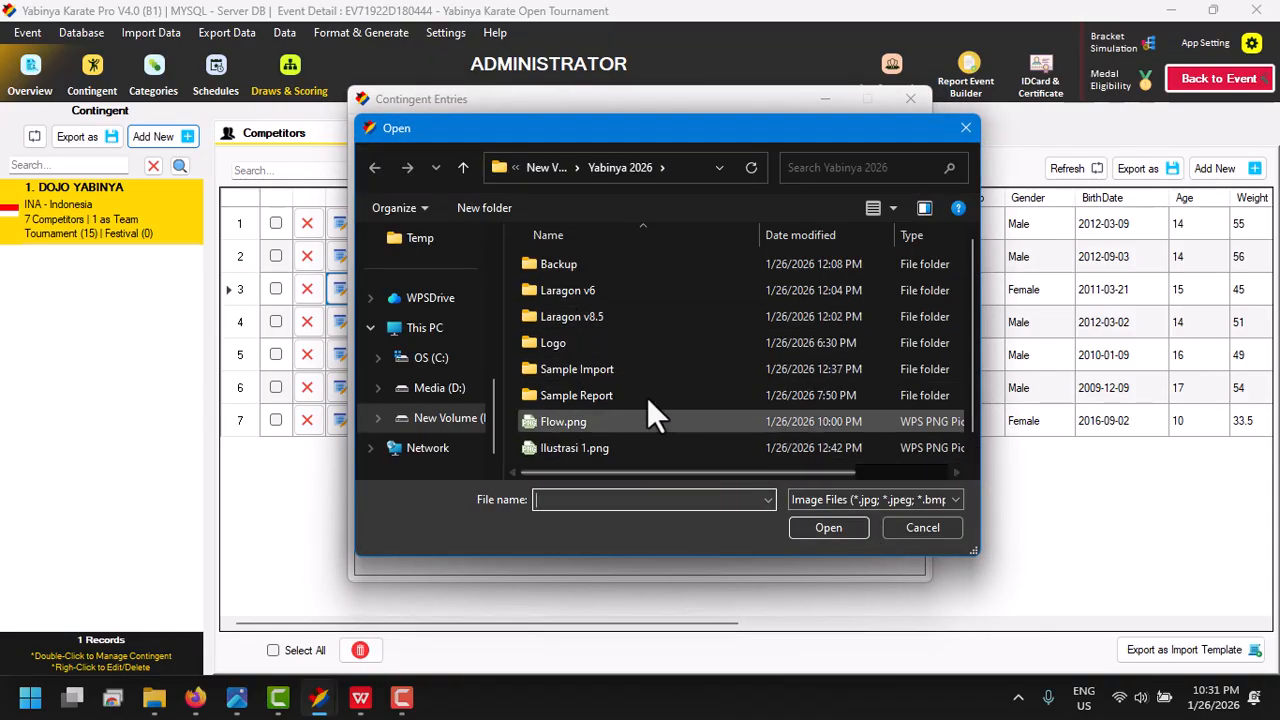
double_click(590, 340)
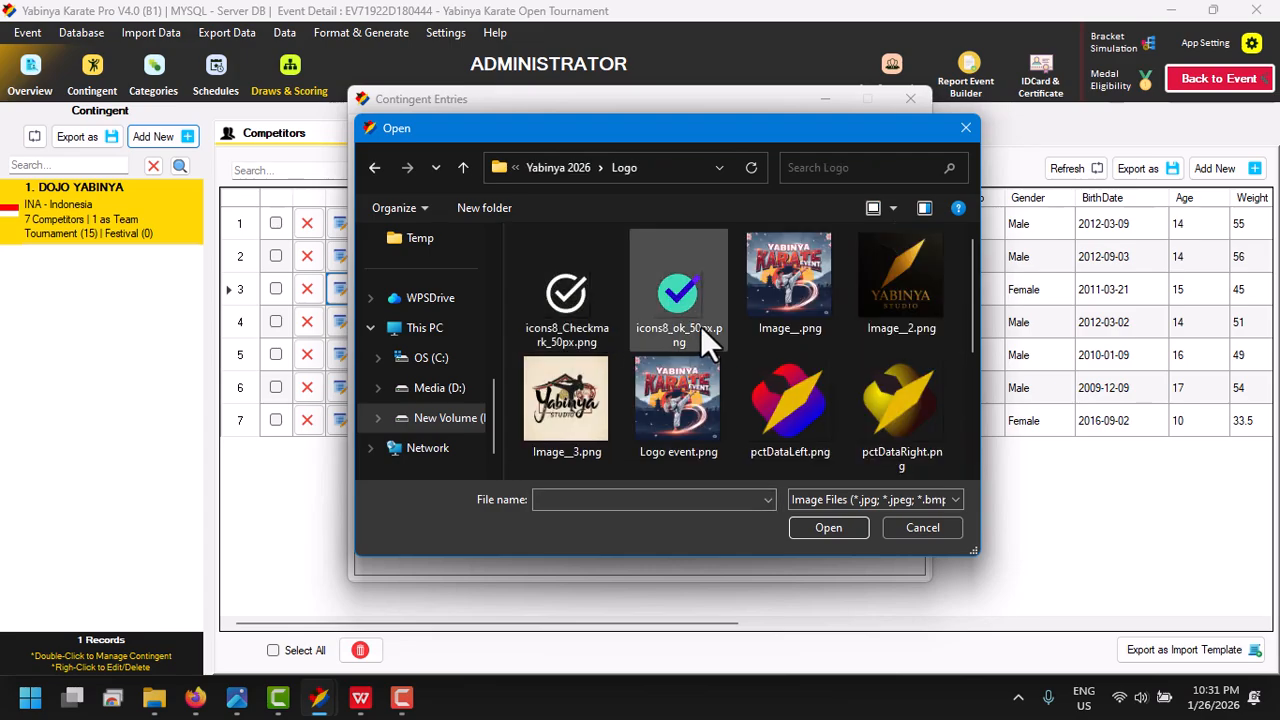
double_click(798, 383)
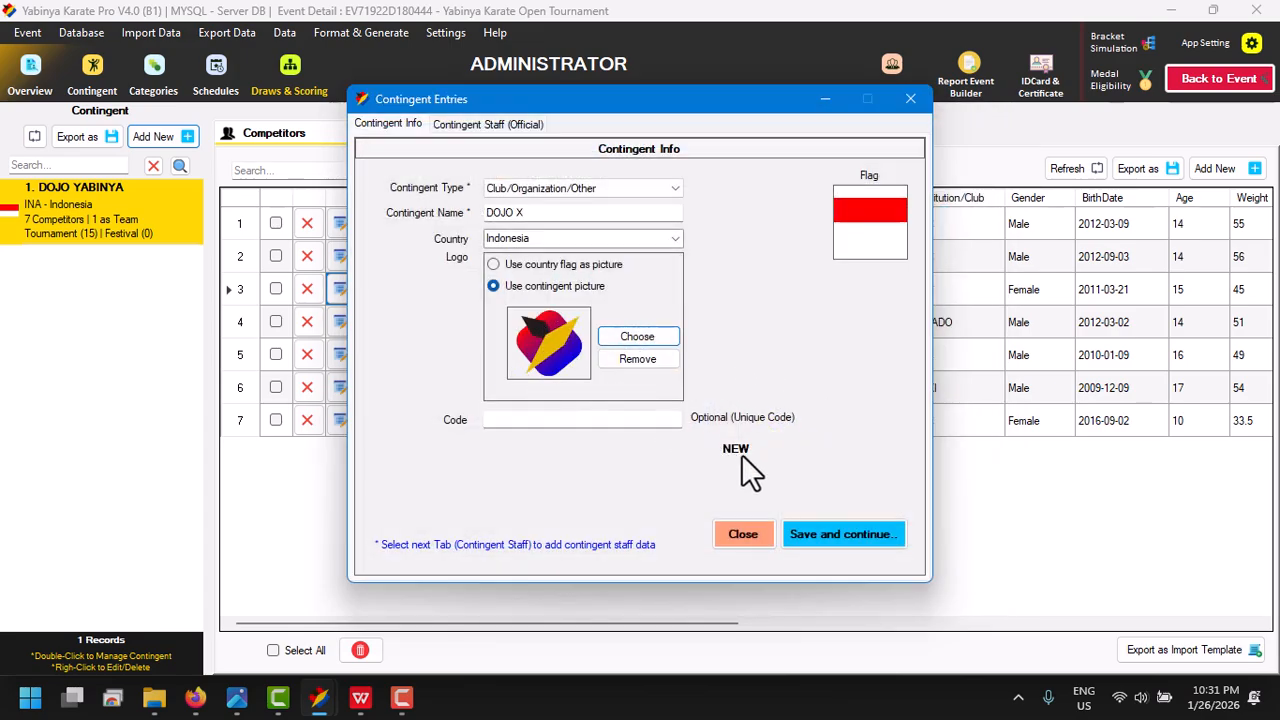
click(821, 520)
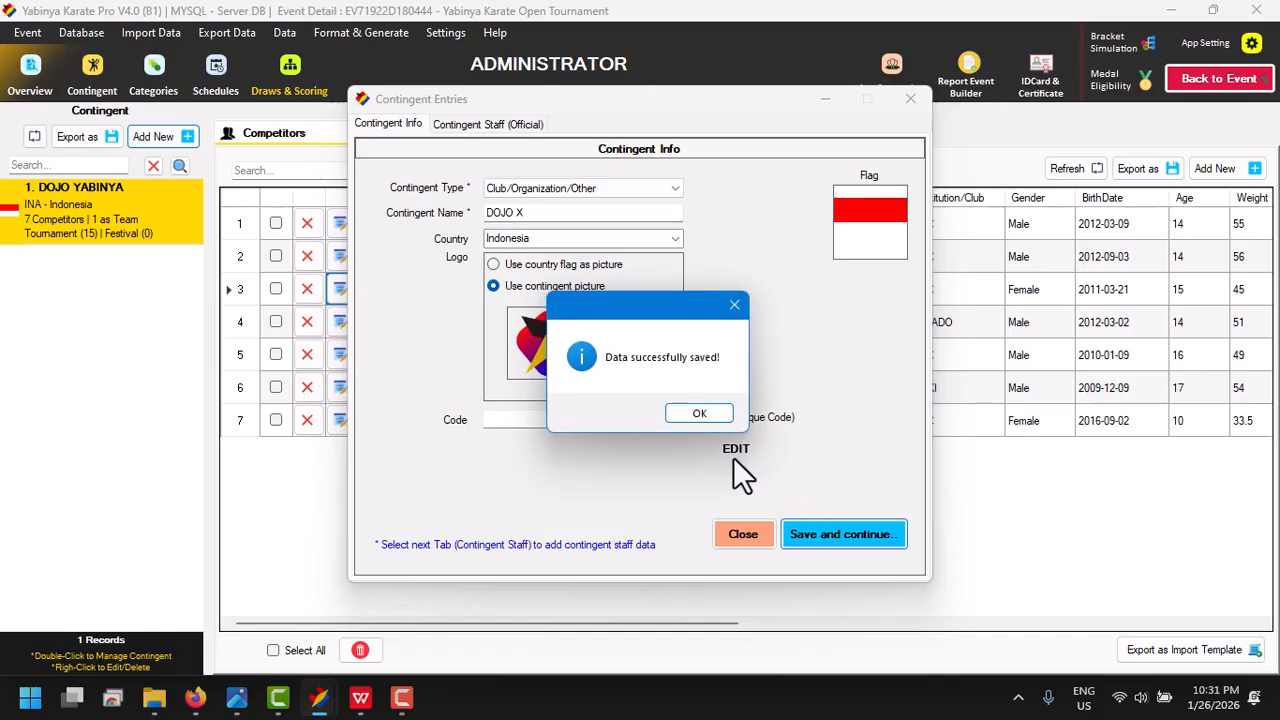
click(698, 413)
click(740, 537)
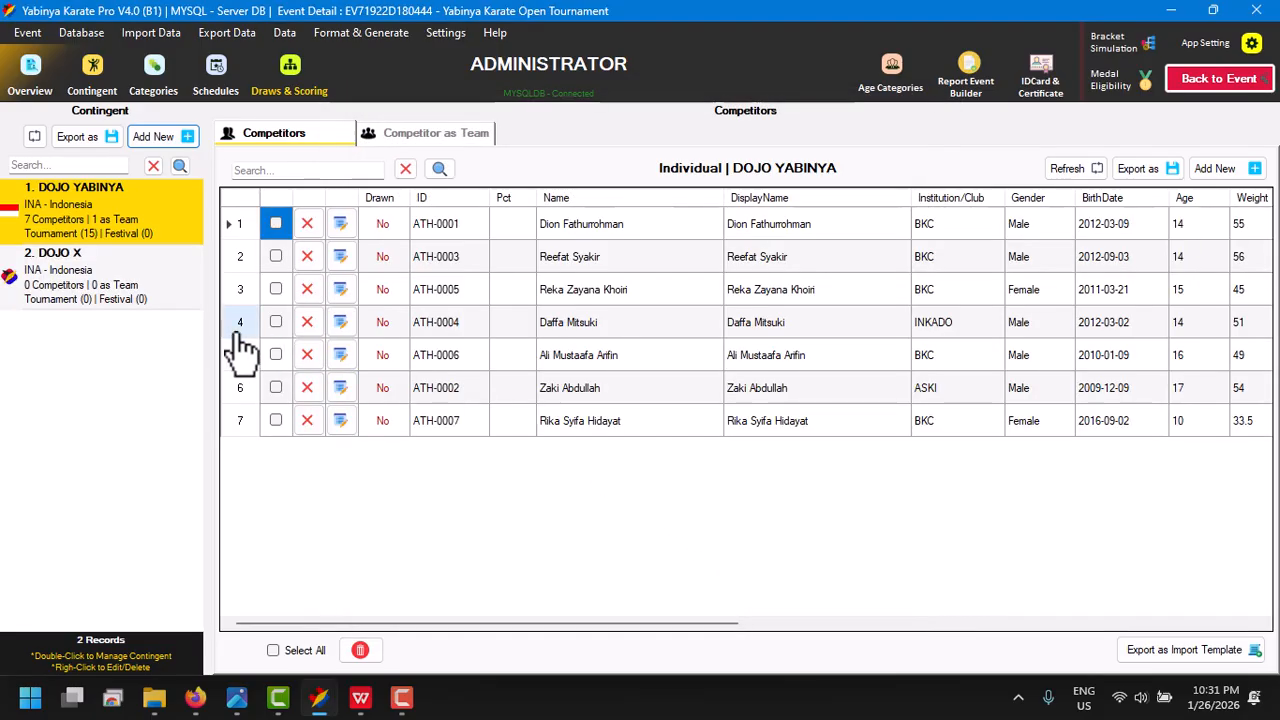
- Add a new individual competitor to DOJO X and enter the competitor's full name
click(106, 298)
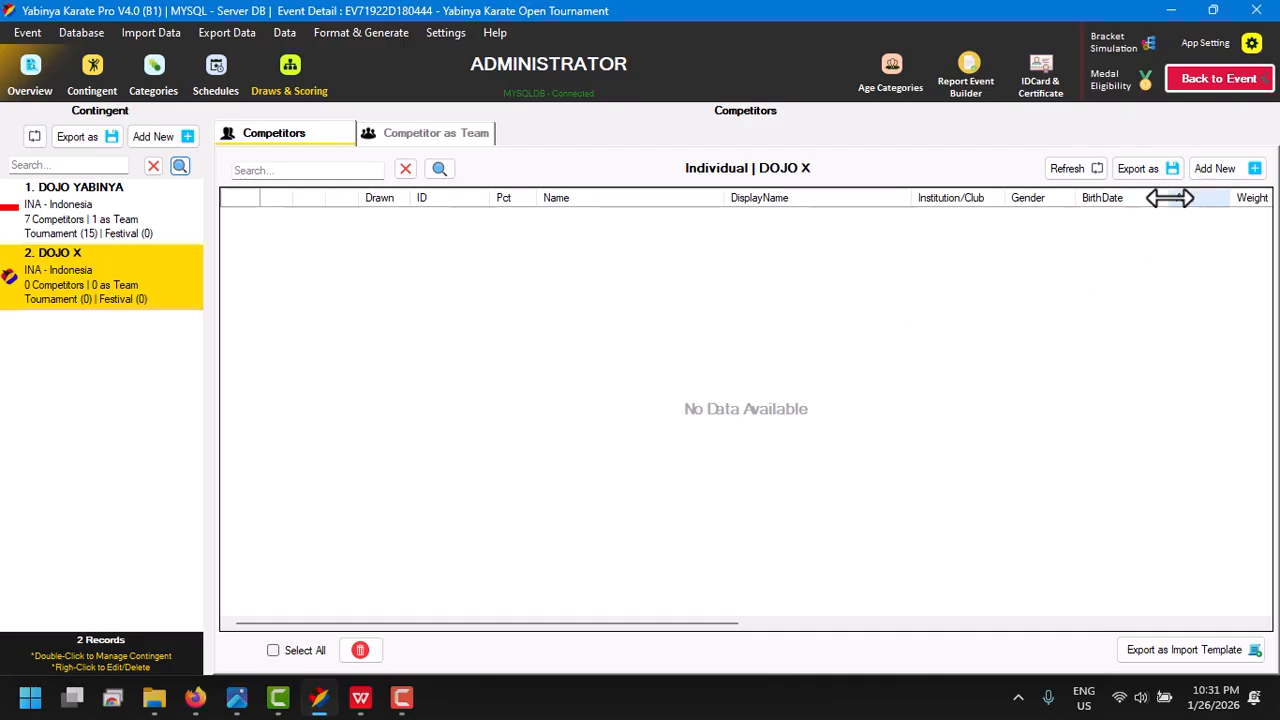
click(1233, 172)
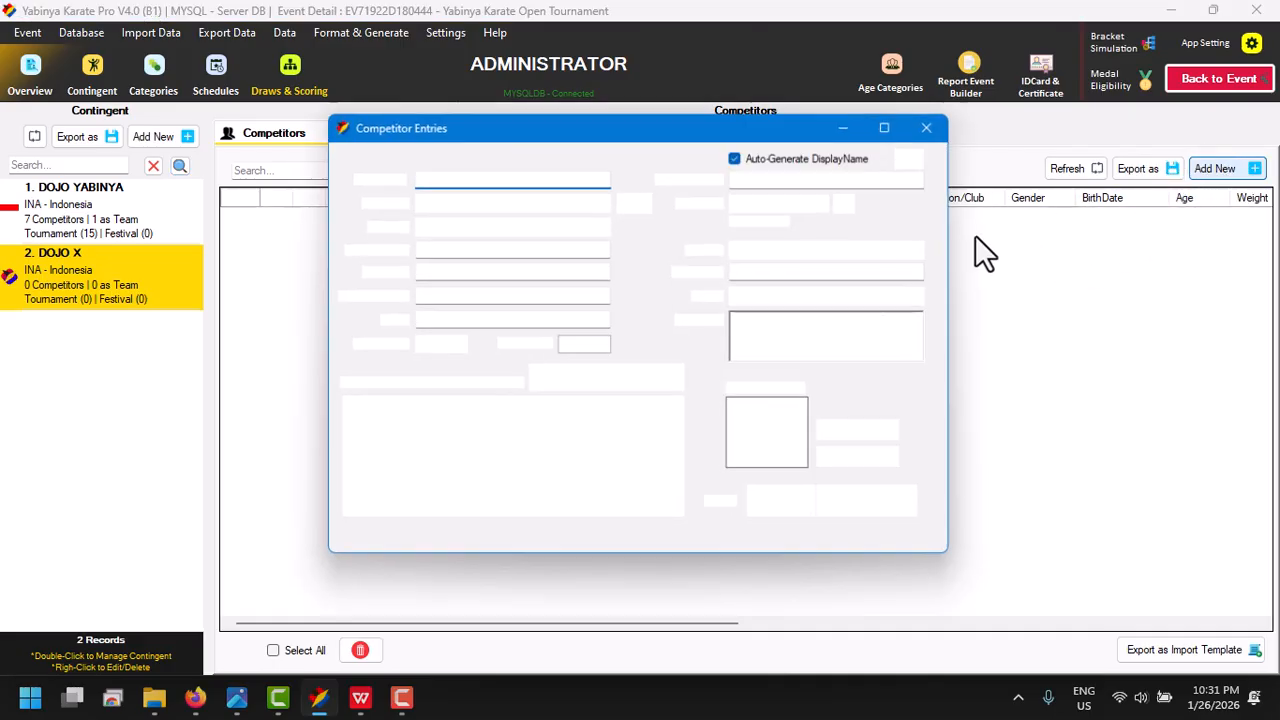
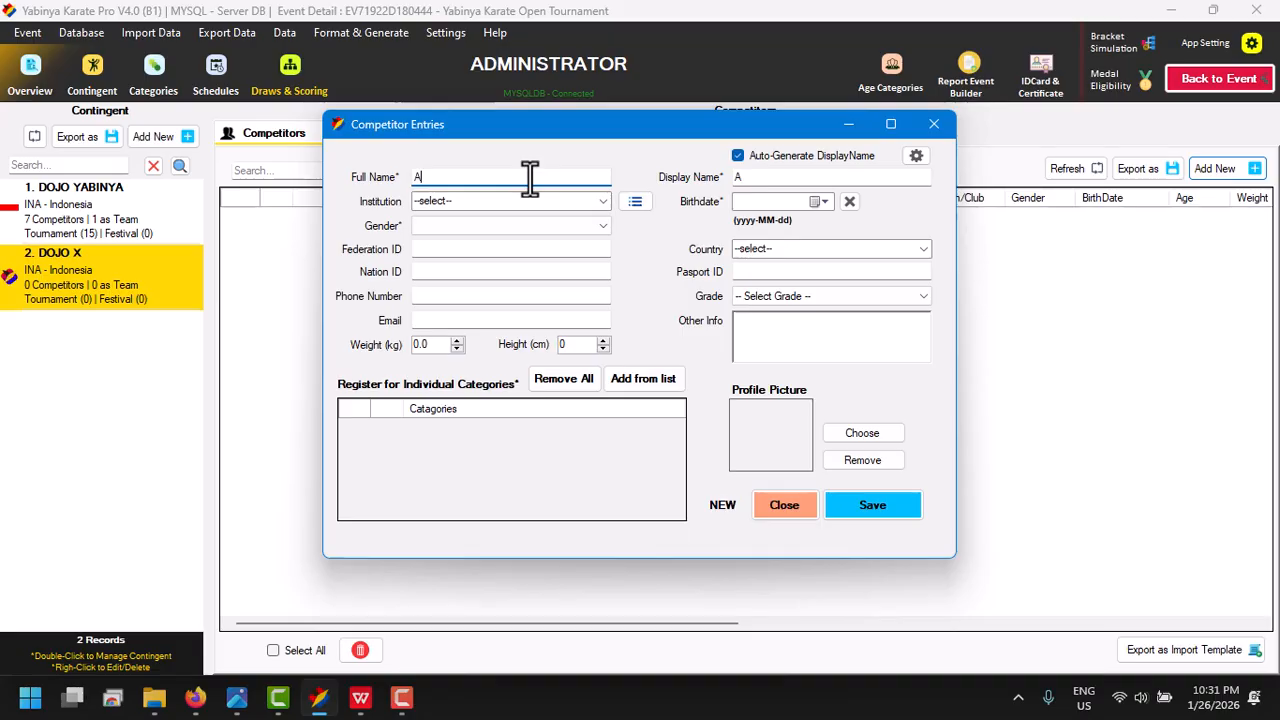
- Leave the institution unselected and set the competitor's gender to Male and weight to 65 kg
click(600, 201)
click(602, 201)
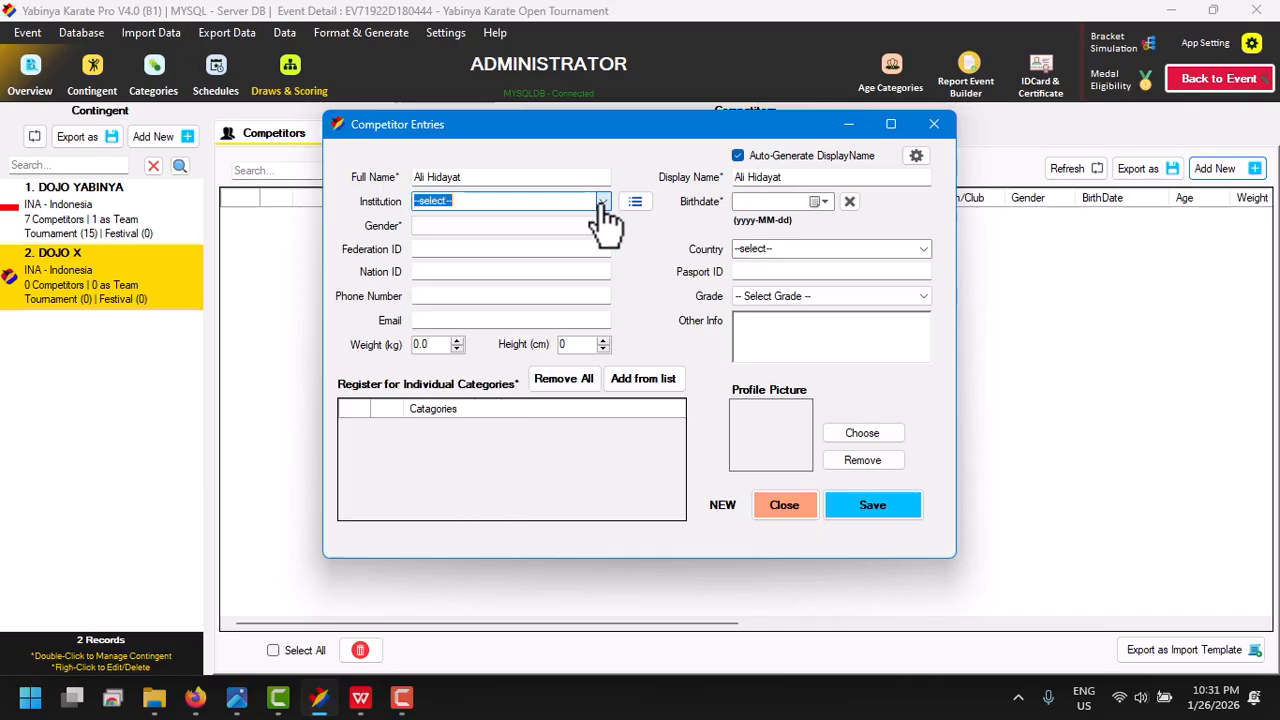
click(537, 227)
click(534, 244)
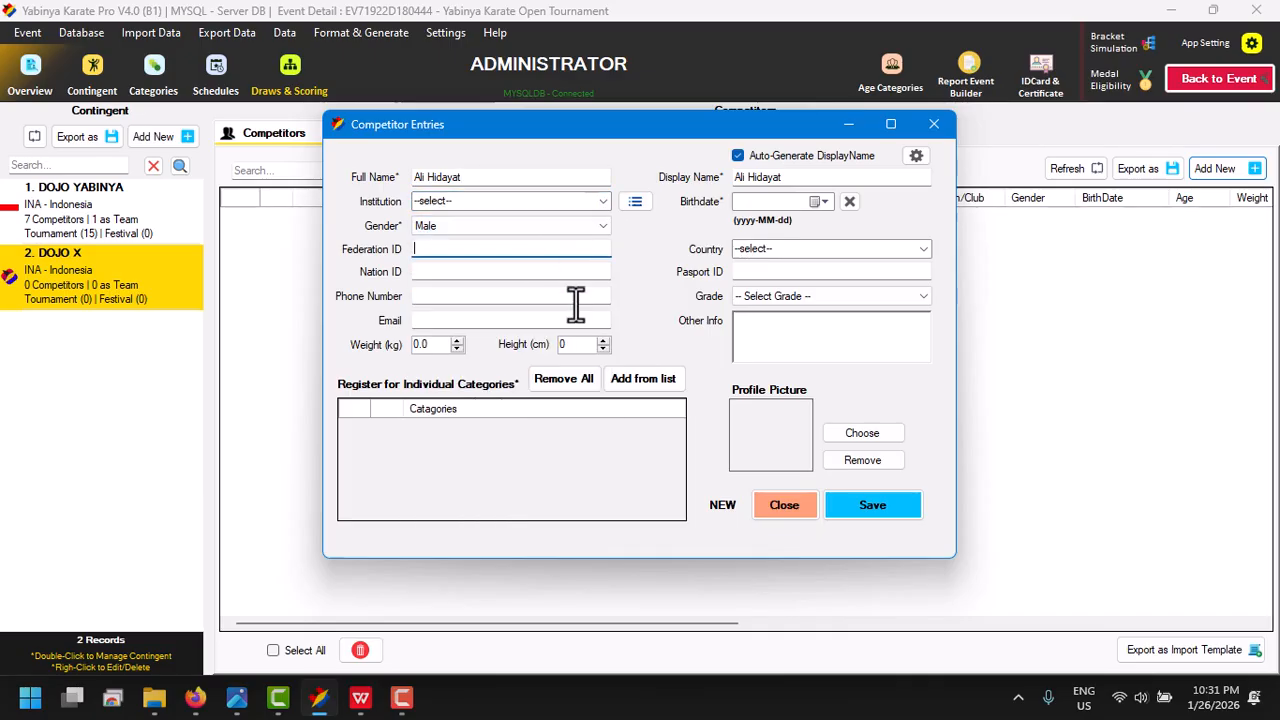
click(420, 344)
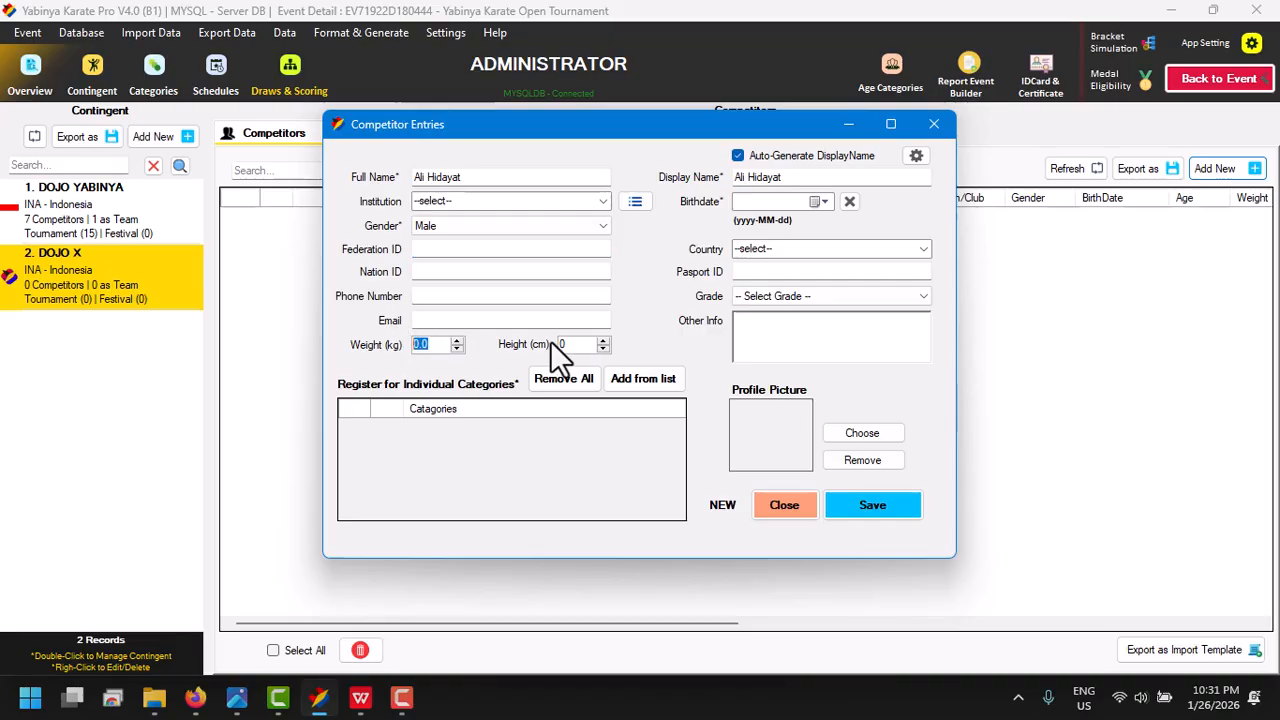
text(65)
key(Tab)
- Enter the new competitor's birthdate
click(818, 203)
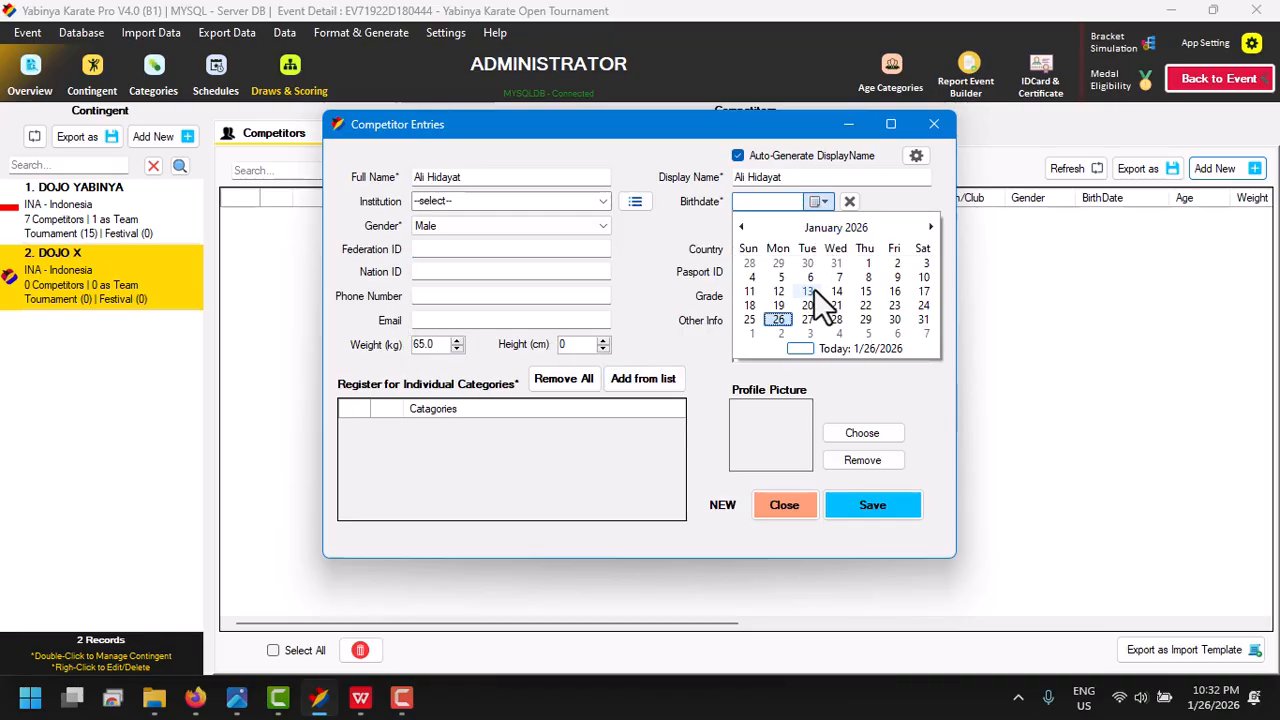
click(815, 300)
text(200)
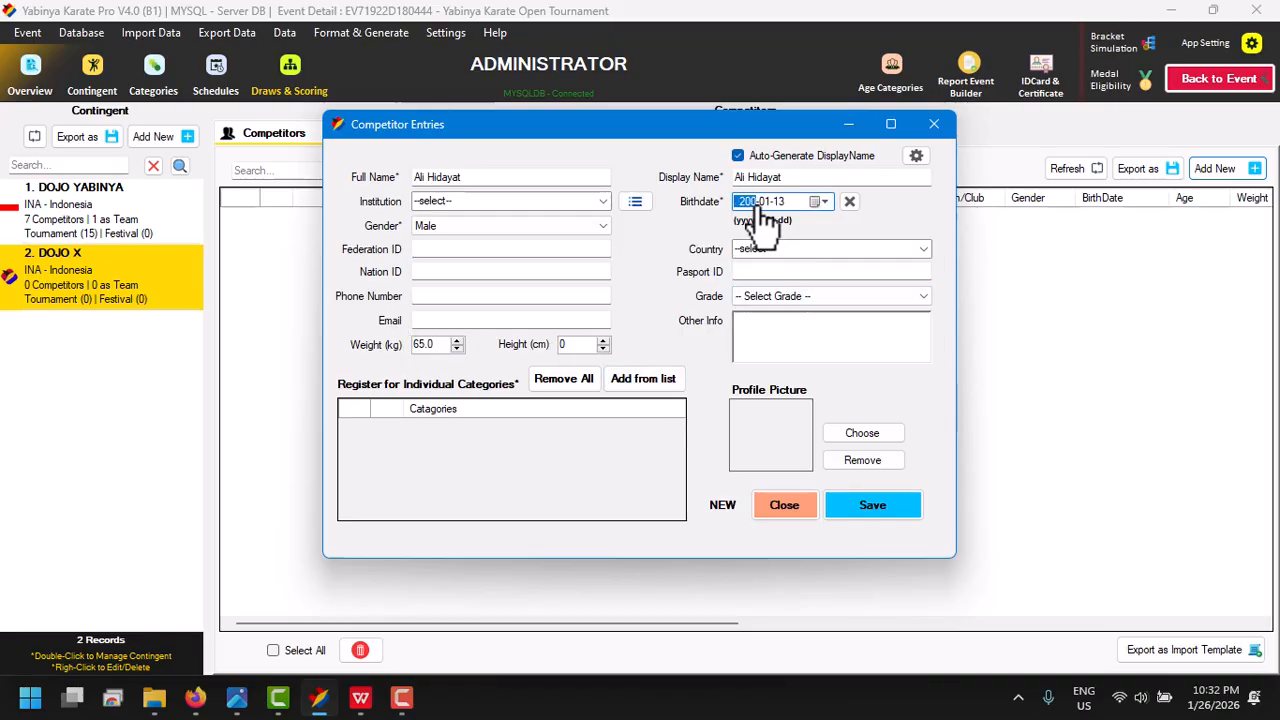
text(8)
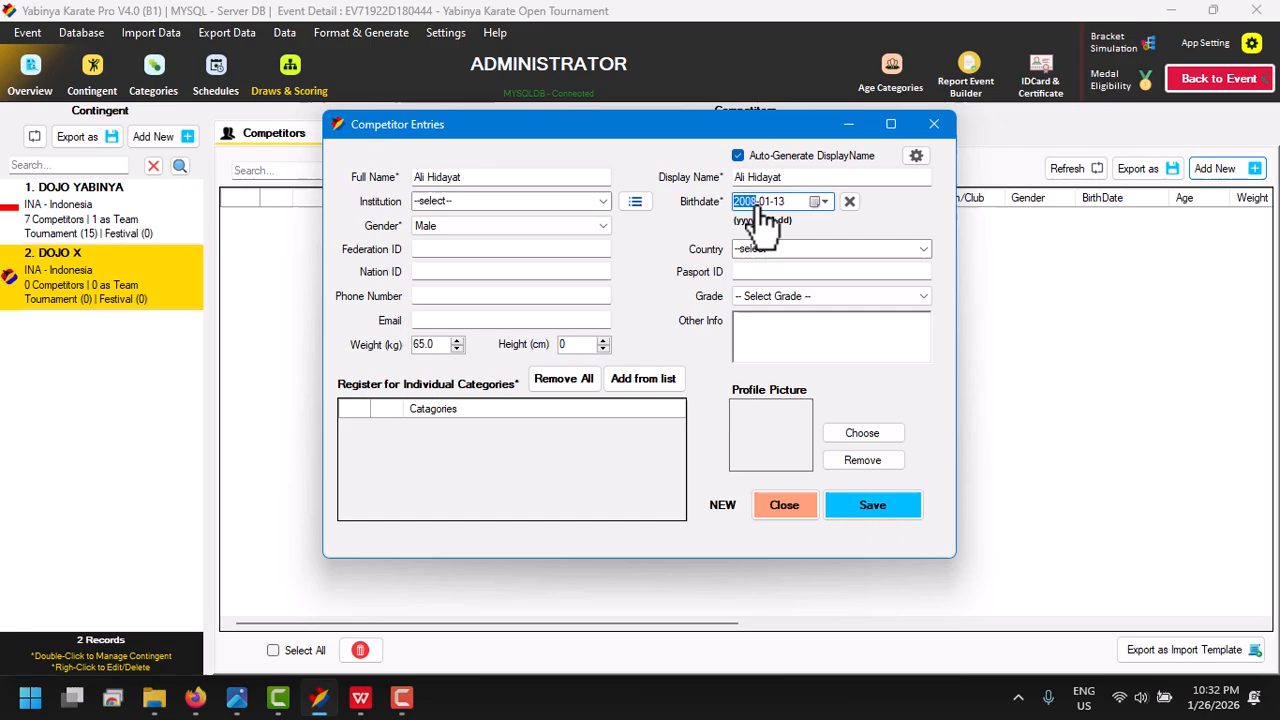
- Register the competitor for U-21 Male Kumite -67 kg from the category list filtered by the competitor's info, and save the entry
click(676, 398)
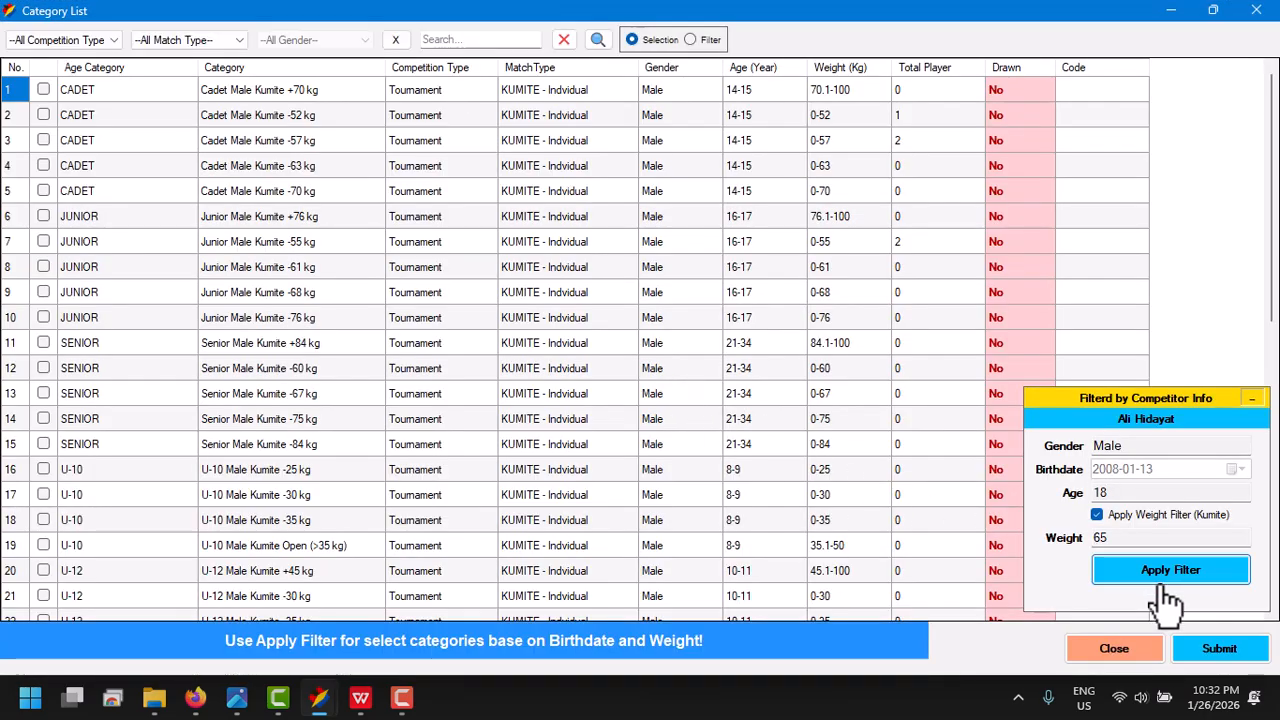
click(1165, 575)
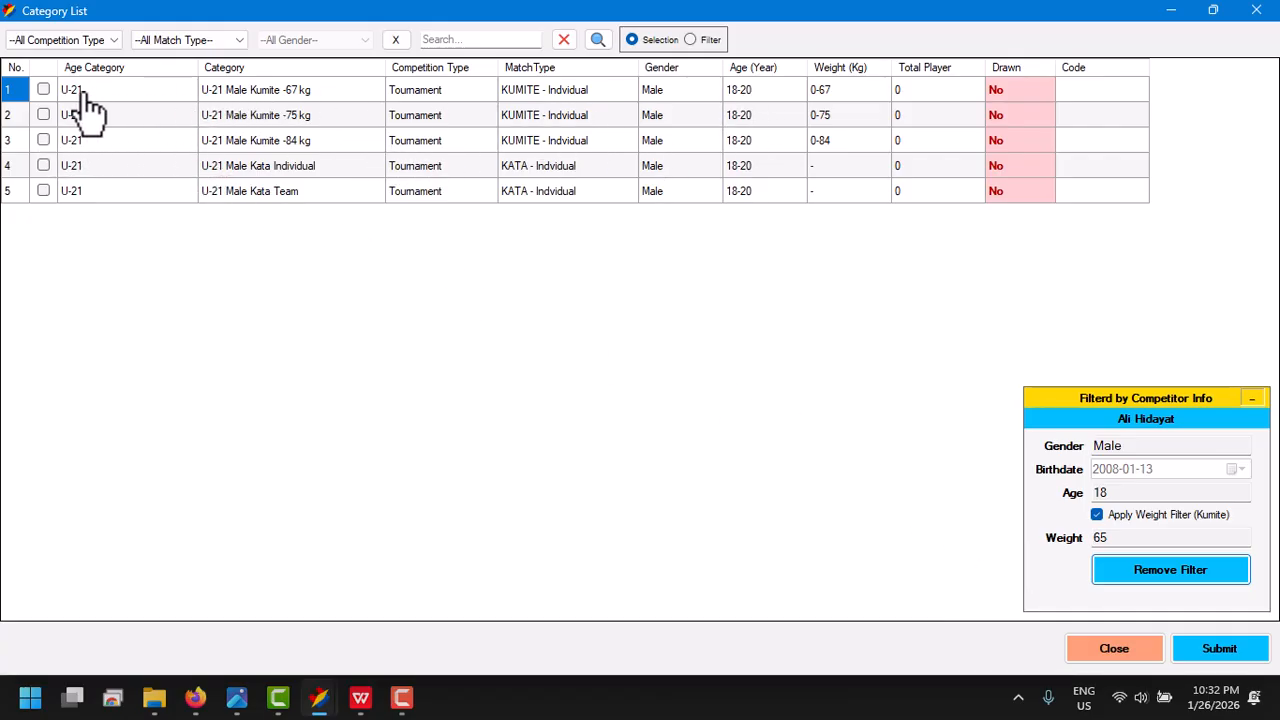
click(43, 90)
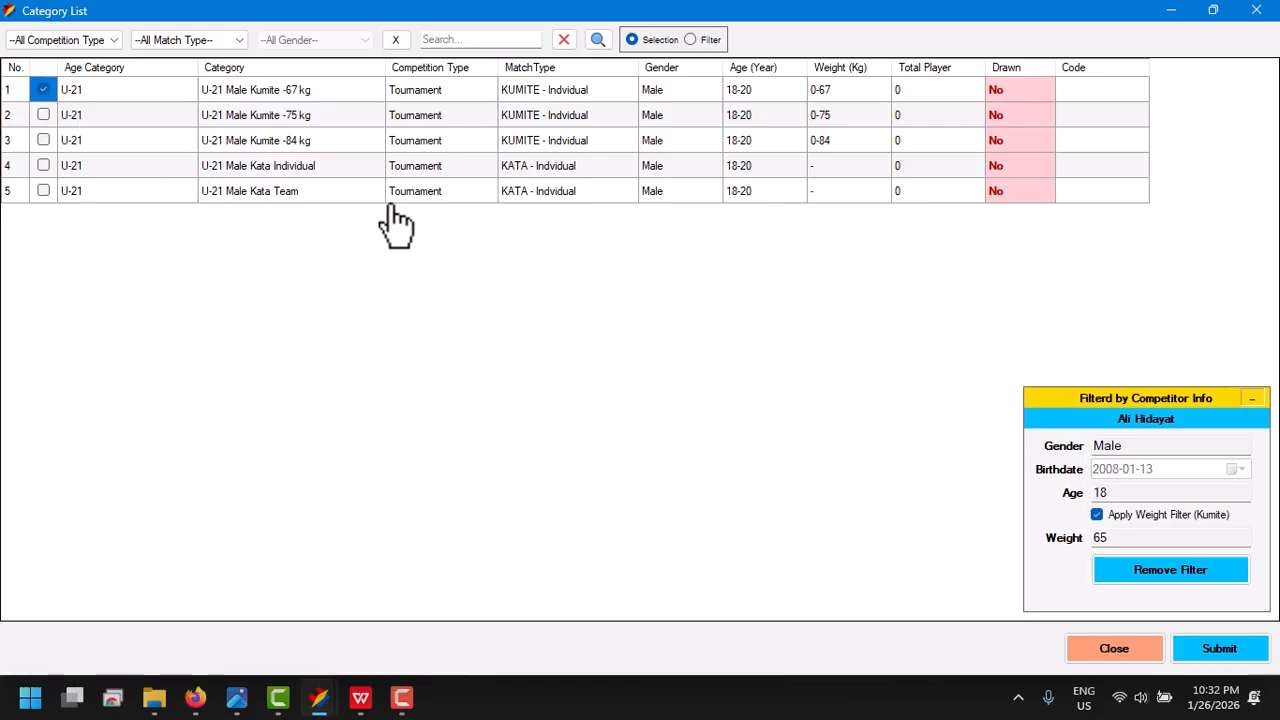
click(1200, 652)
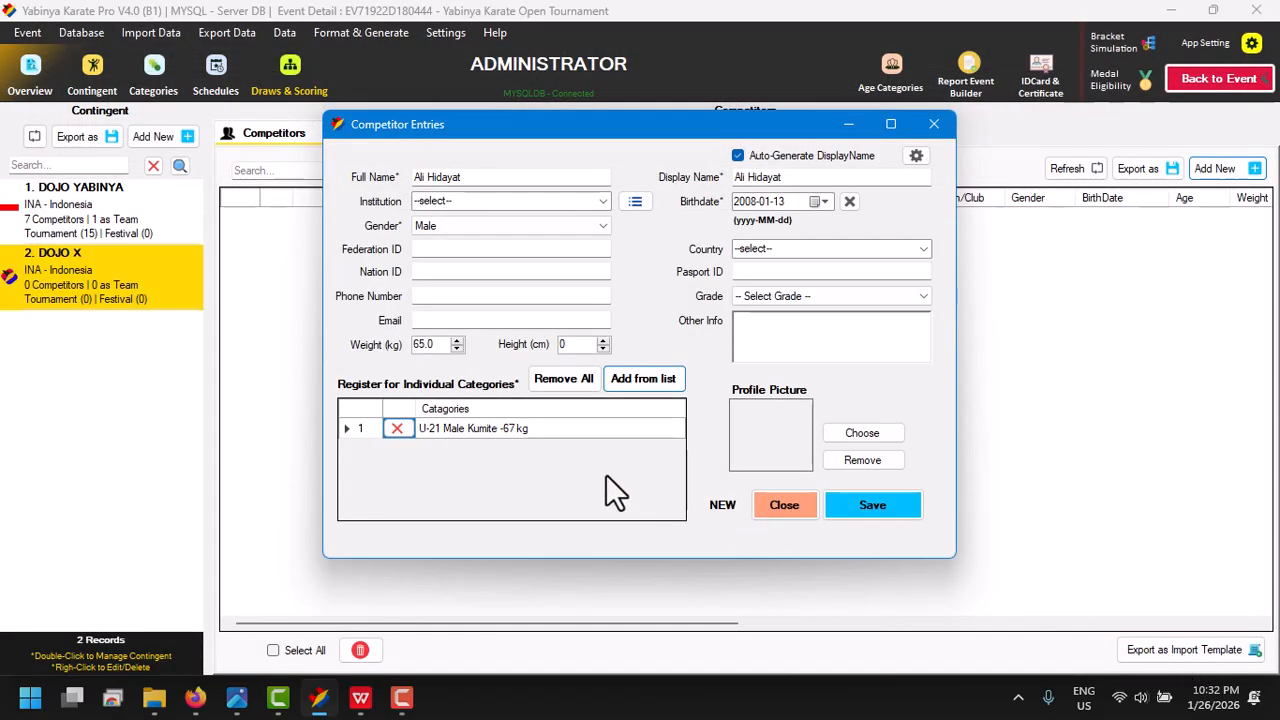
click(864, 507)
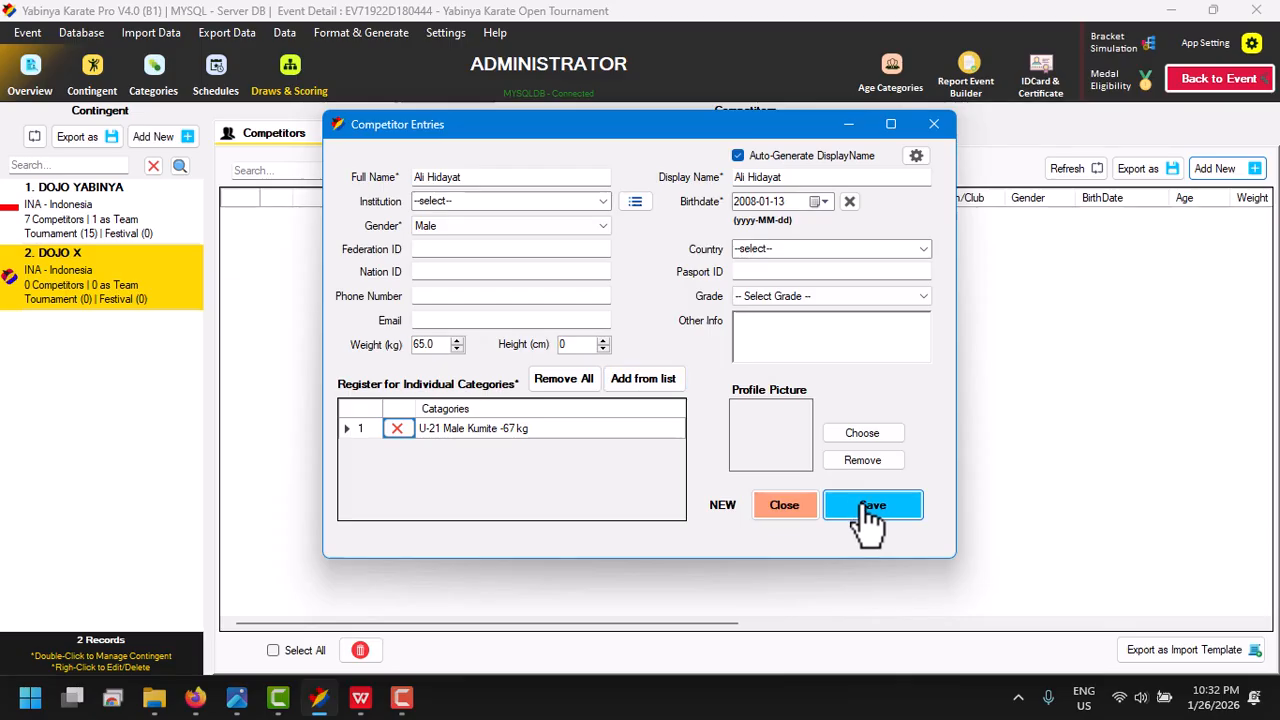
click(470, 228)
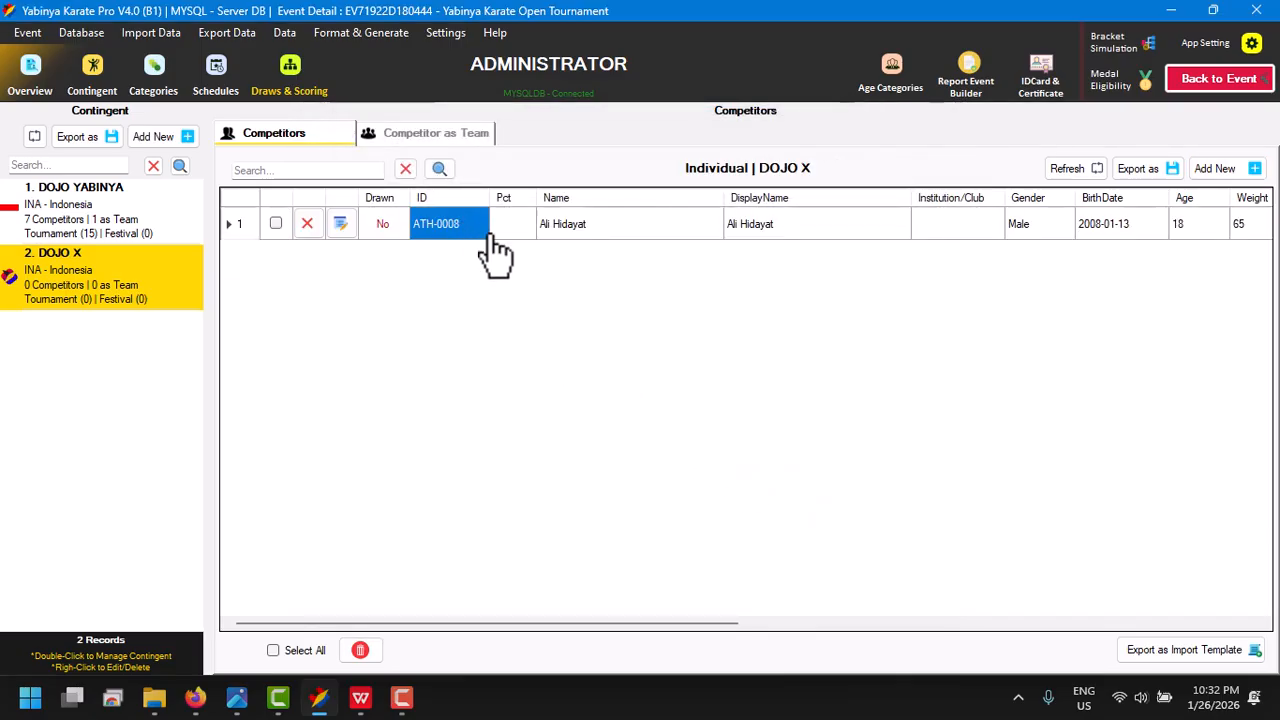
click(660, 232)
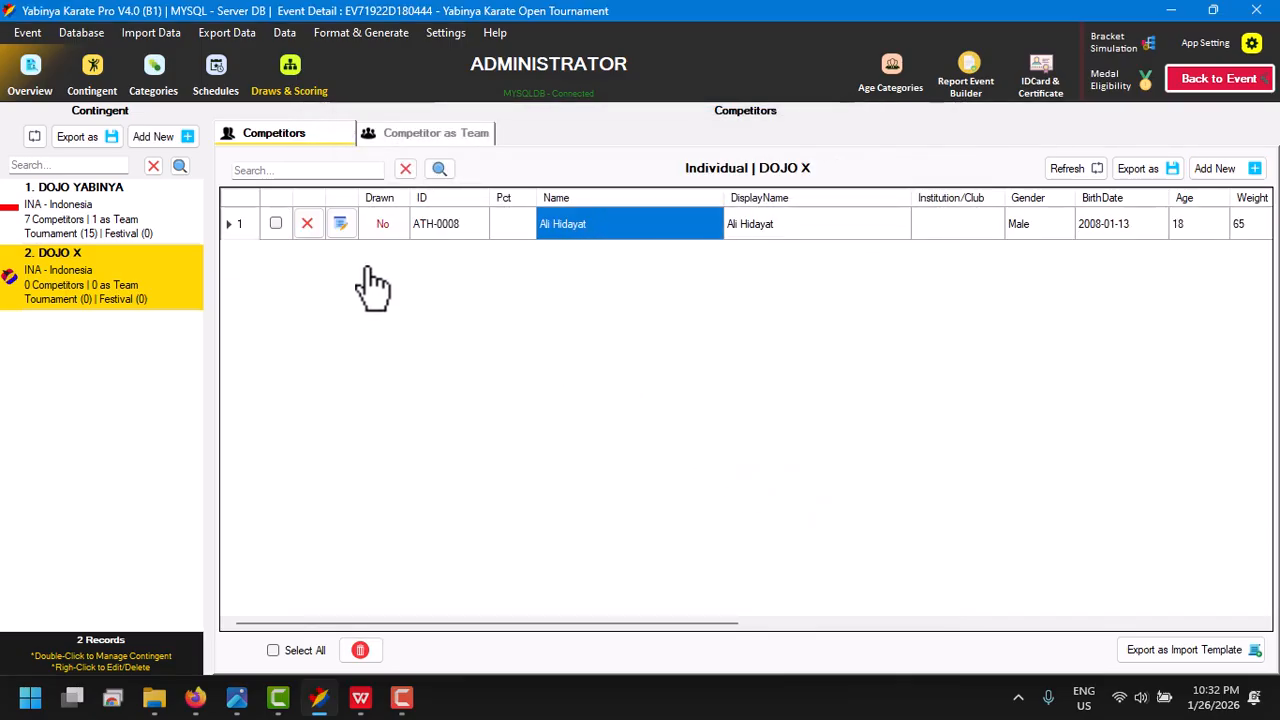
click(420, 136)
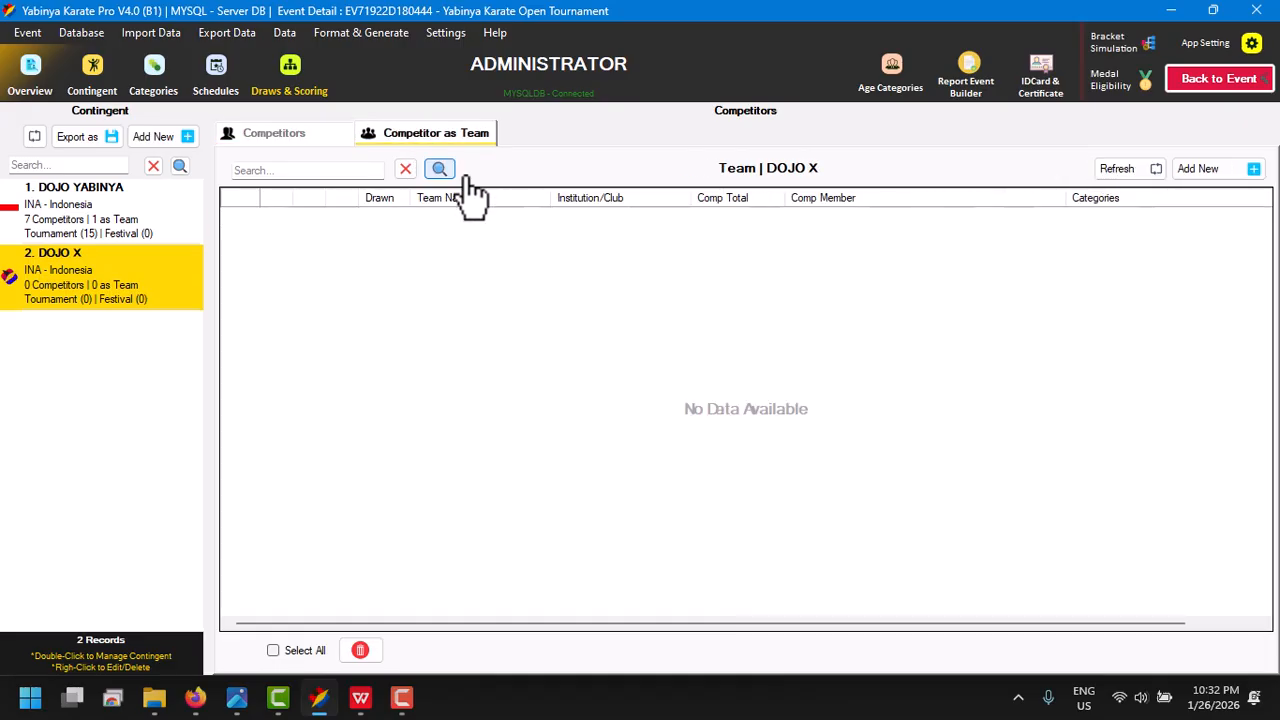
click(1195, 168)
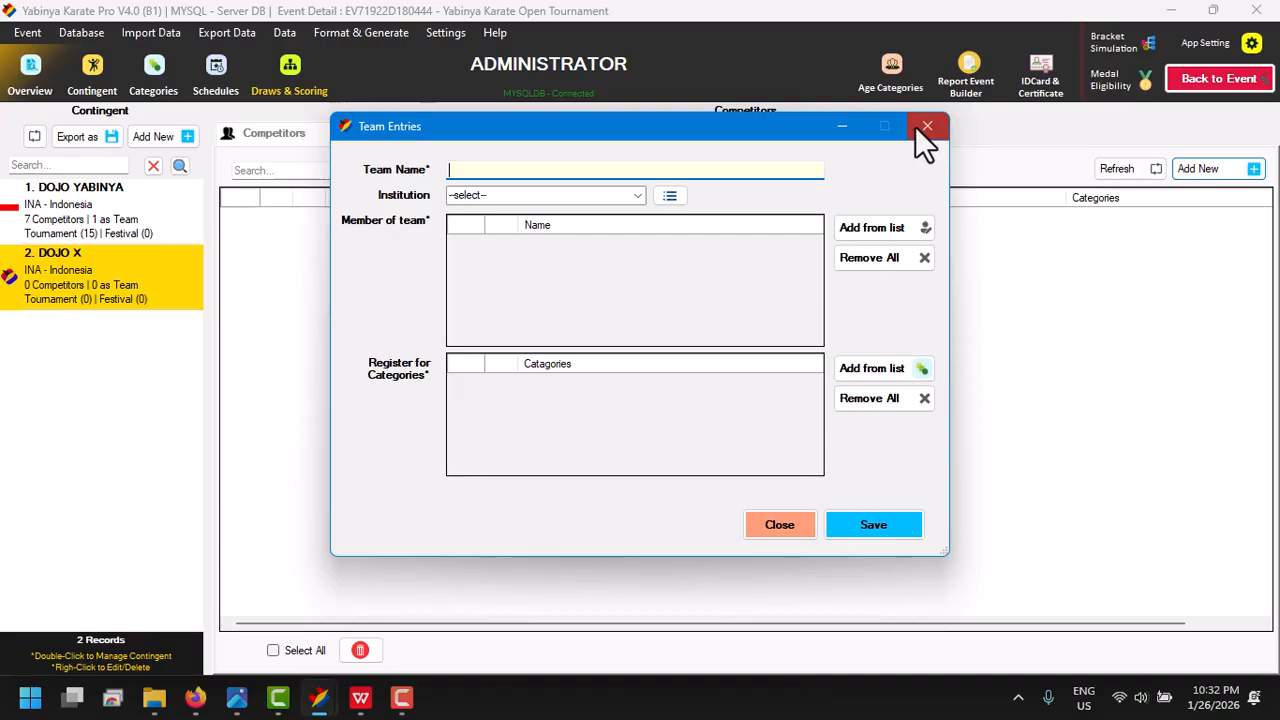
click(893, 229)
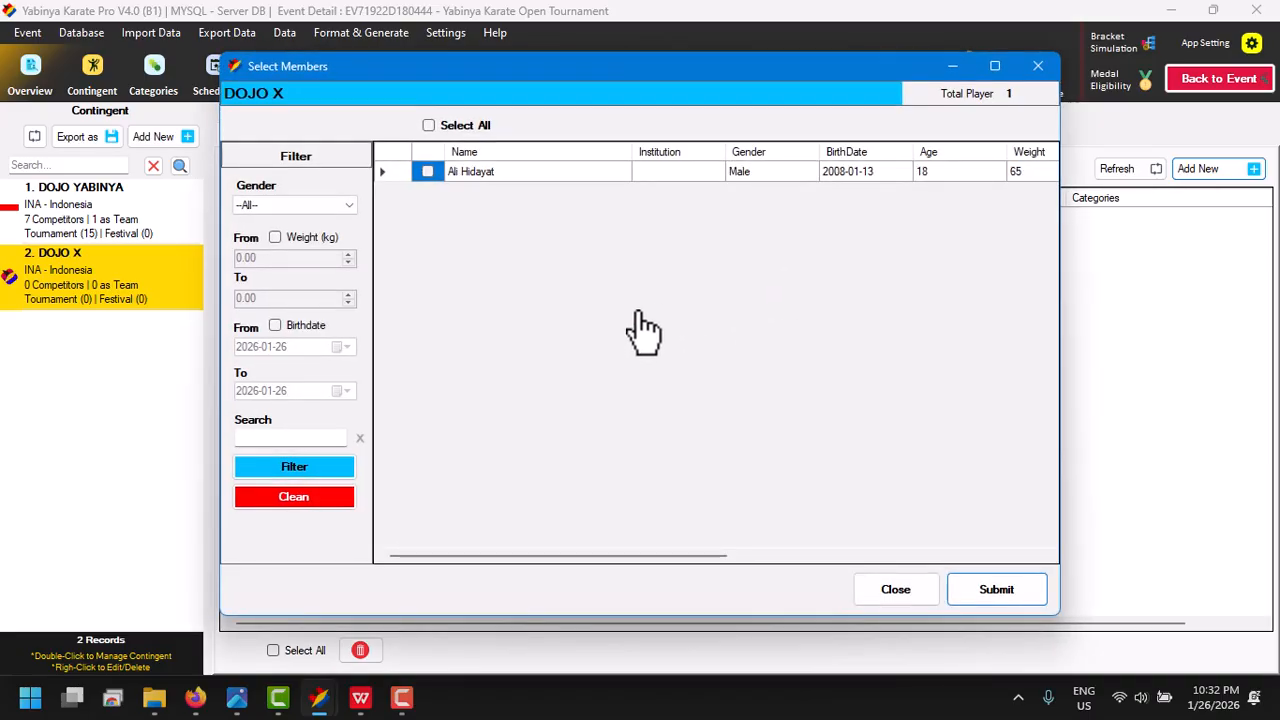
click(428, 173)
click(912, 598)
click(779, 525)
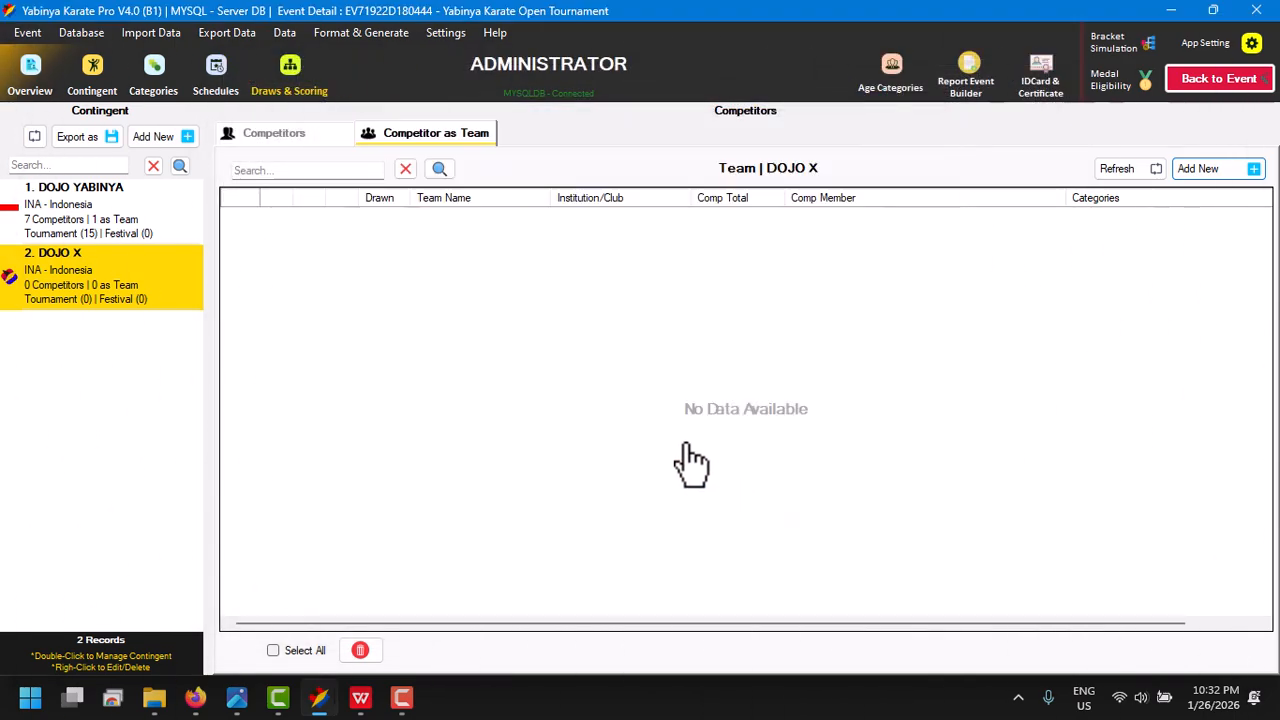
click(296, 141)
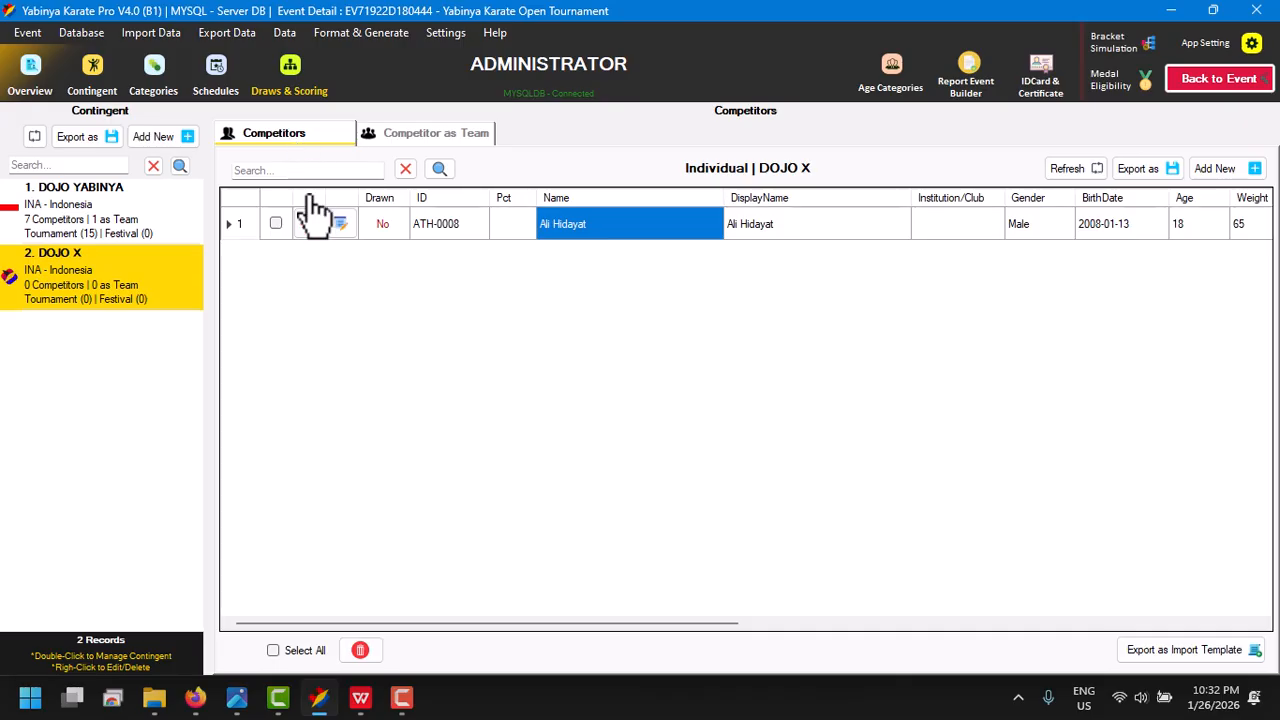